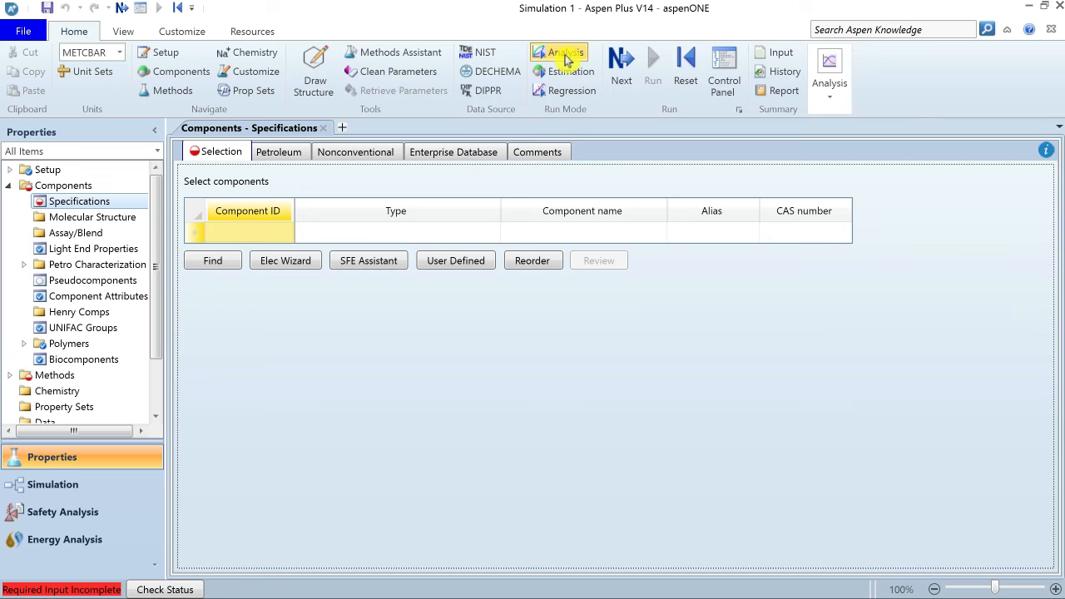
left_click(834, 100)
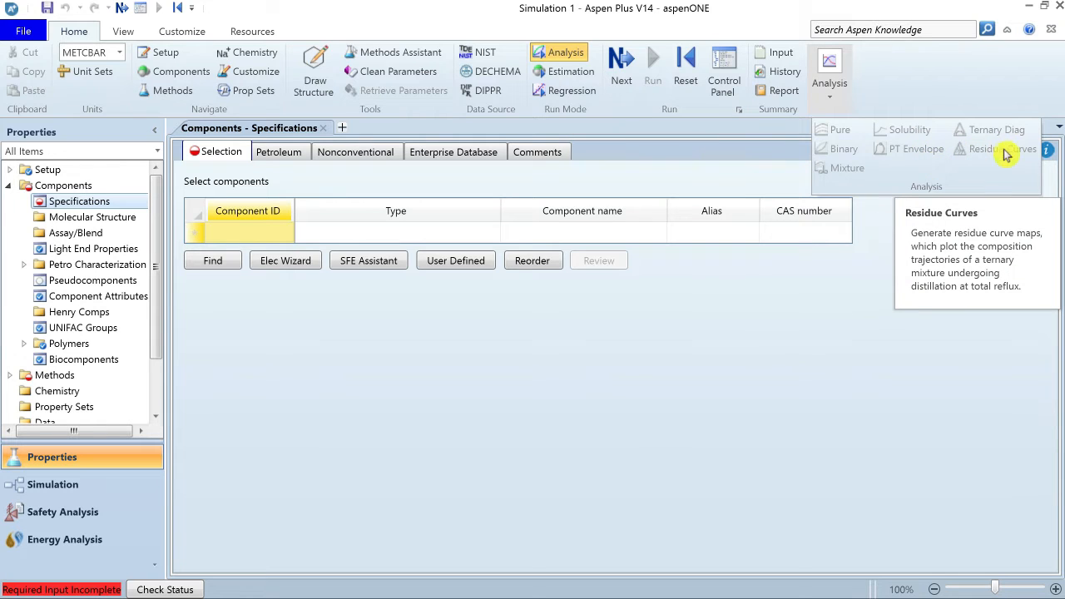
left_click(615, 127)
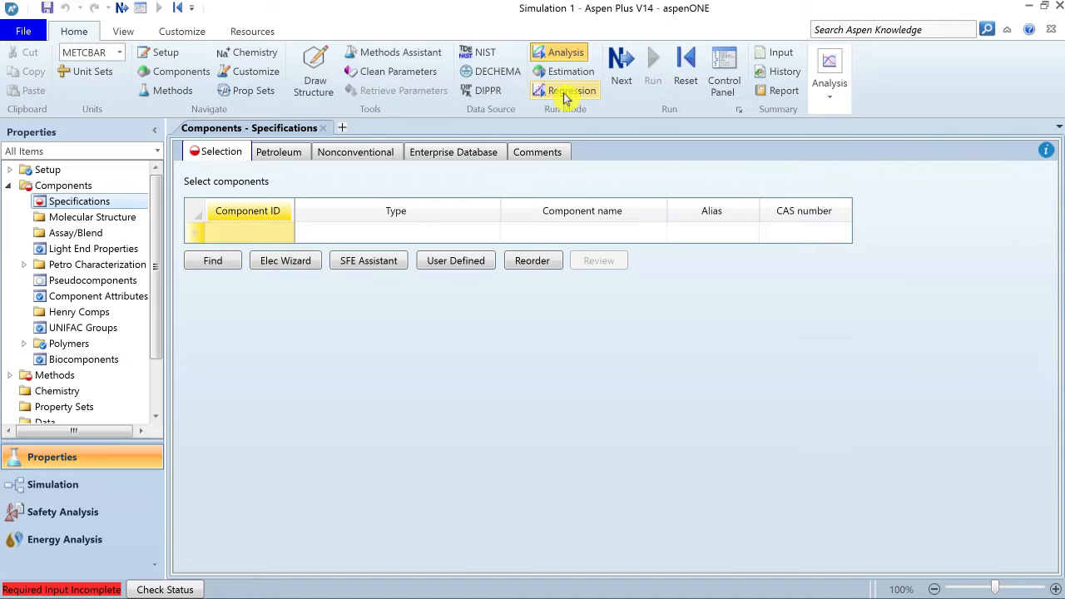
Step: Add WATER, ACETONE and MIBK as components in the component specifications
left_click(265, 236)
type("WATER")
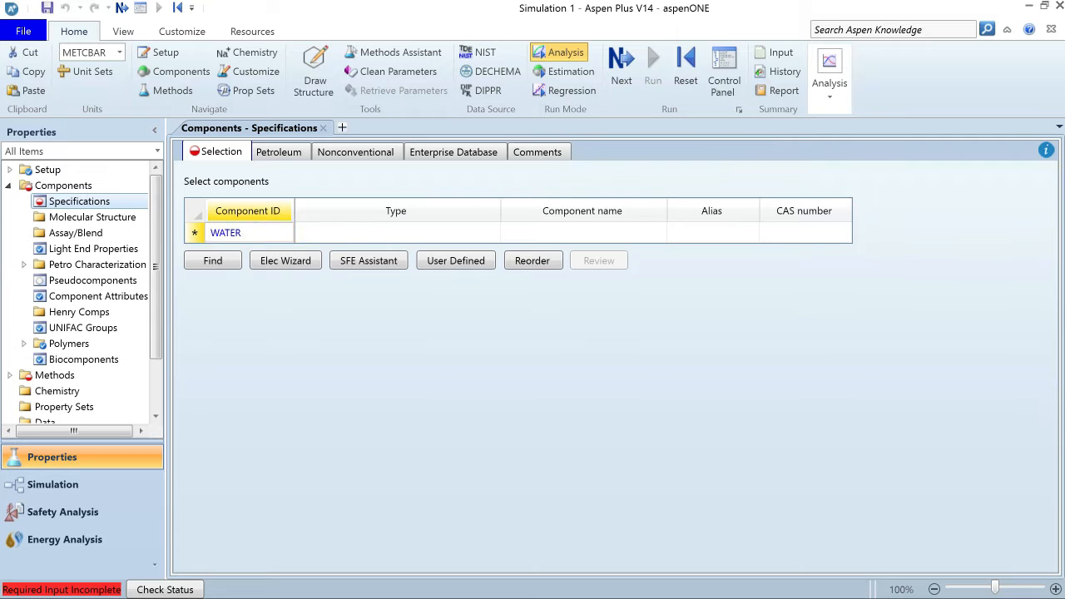
key("Return")
type("ACETONE")
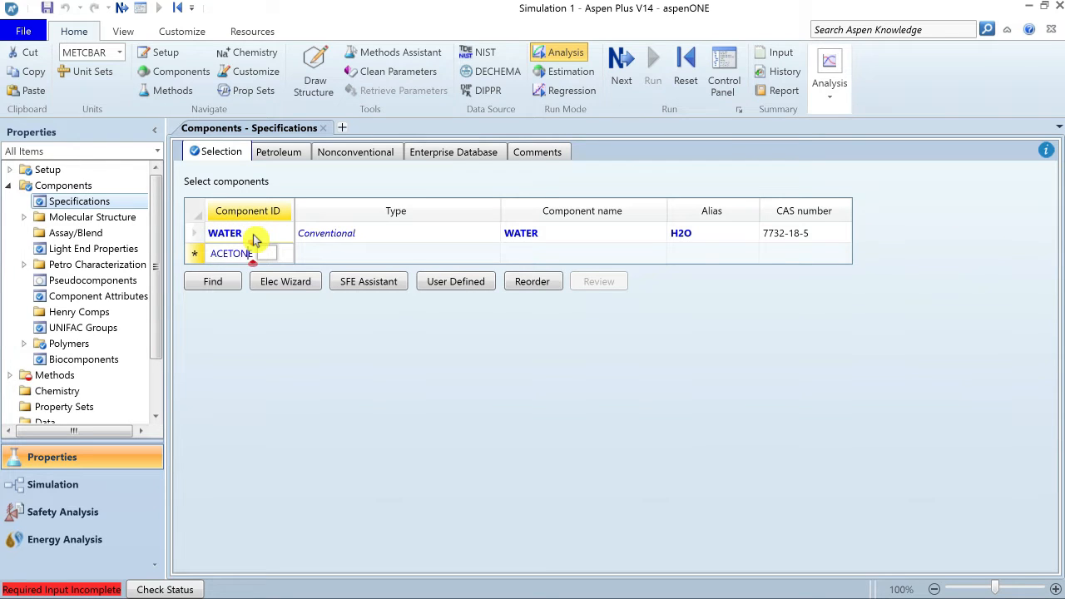
key("Return")
type("MIBK")
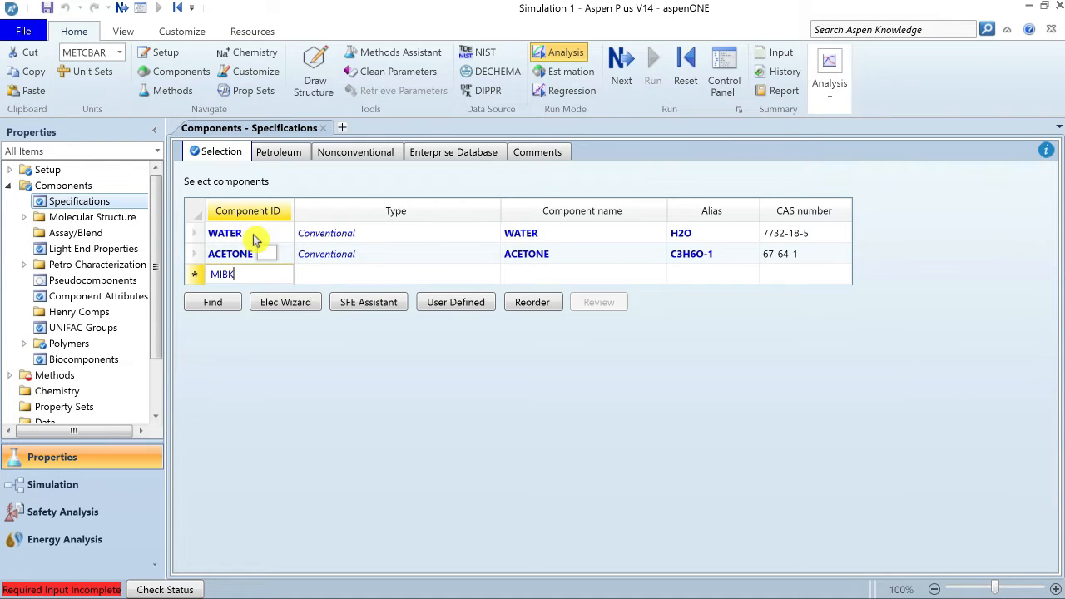
key("Return")
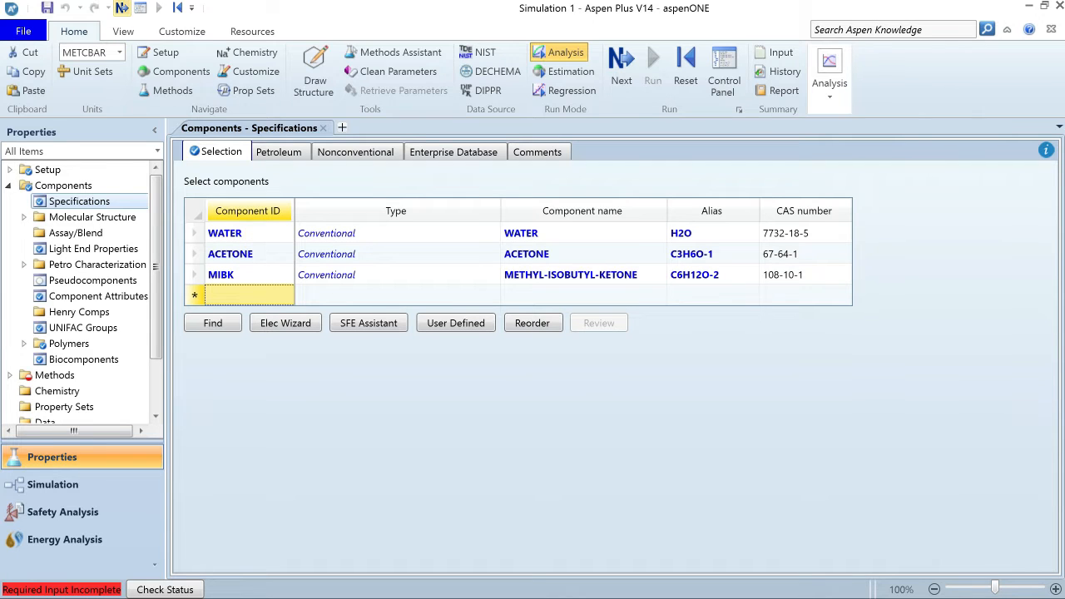
Step: Set the global property method to NRTL, bring up its binary interaction parameters and run the property analysis
left_click(122, 7)
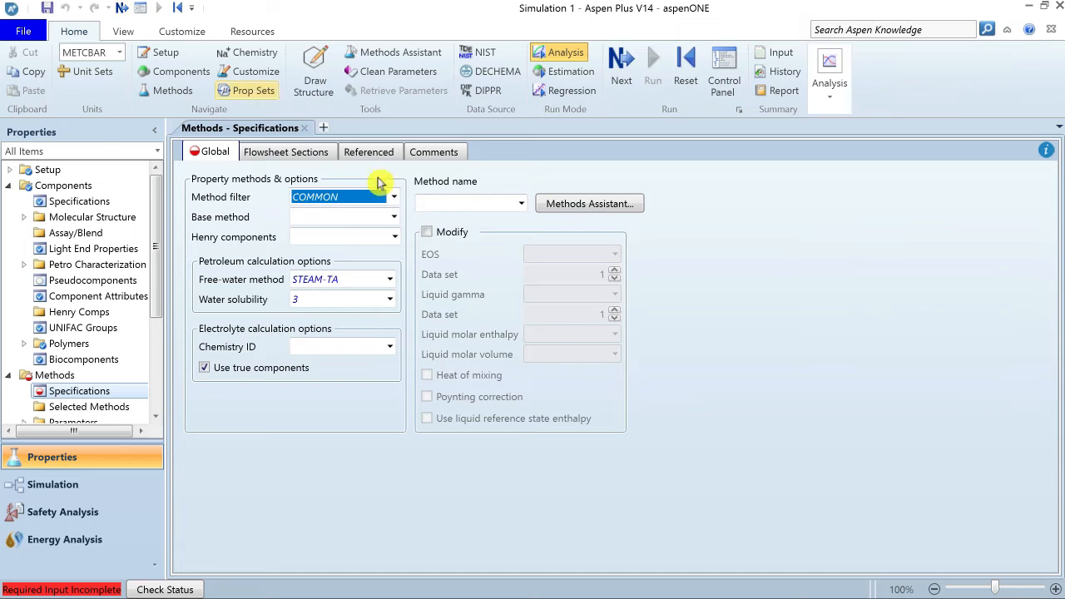
left_click(451, 210)
type("NRTL")
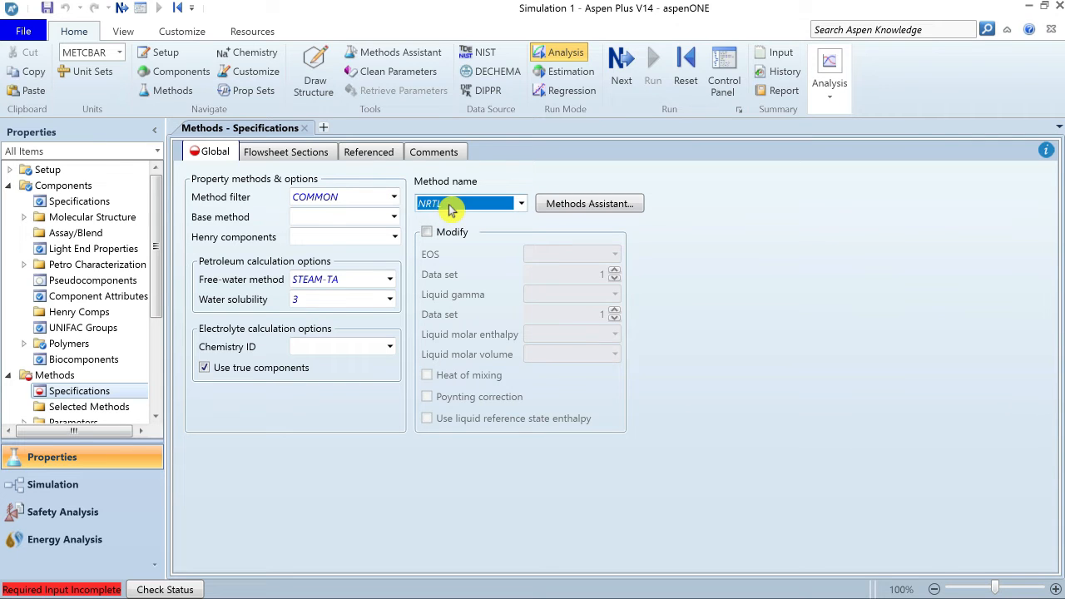
key("Return")
left_click(621, 67)
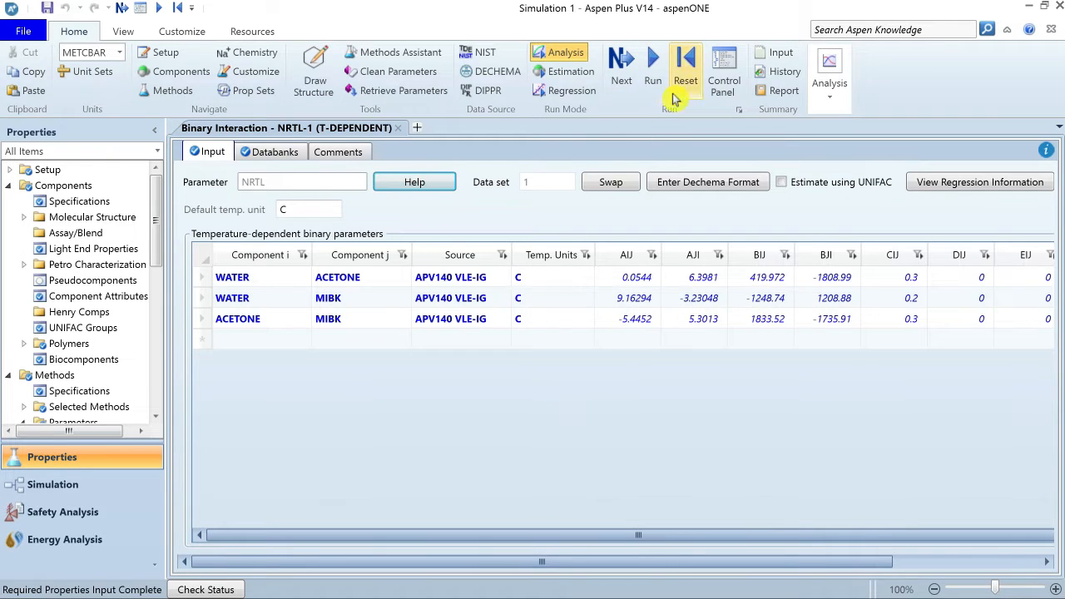
left_click(654, 81)
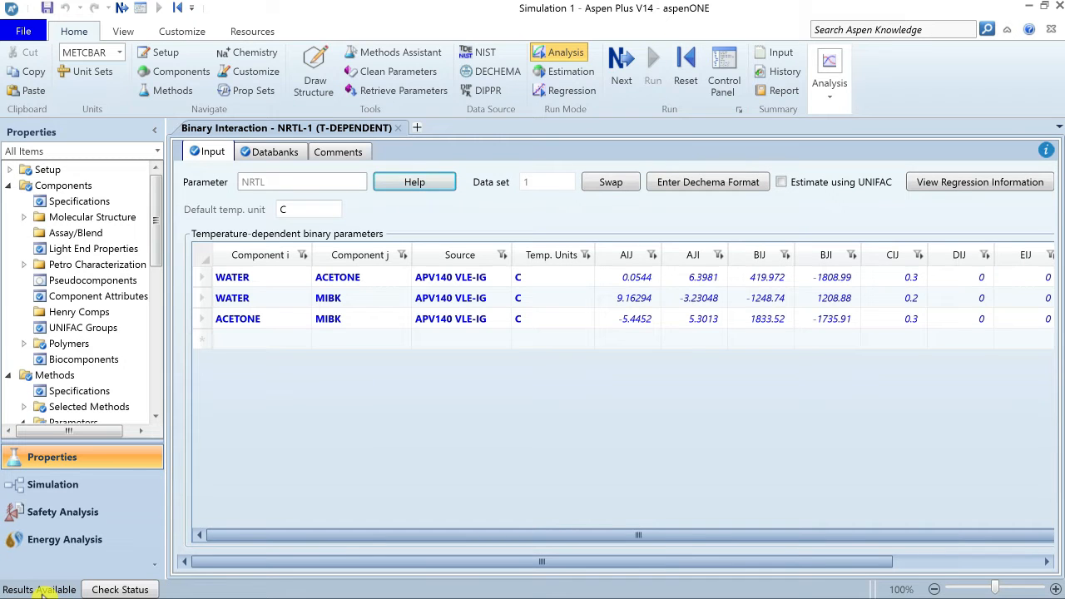
Step: Switch to the simulation environment and save the file as lec2.1 in the Compound Files format
left_click(65, 484)
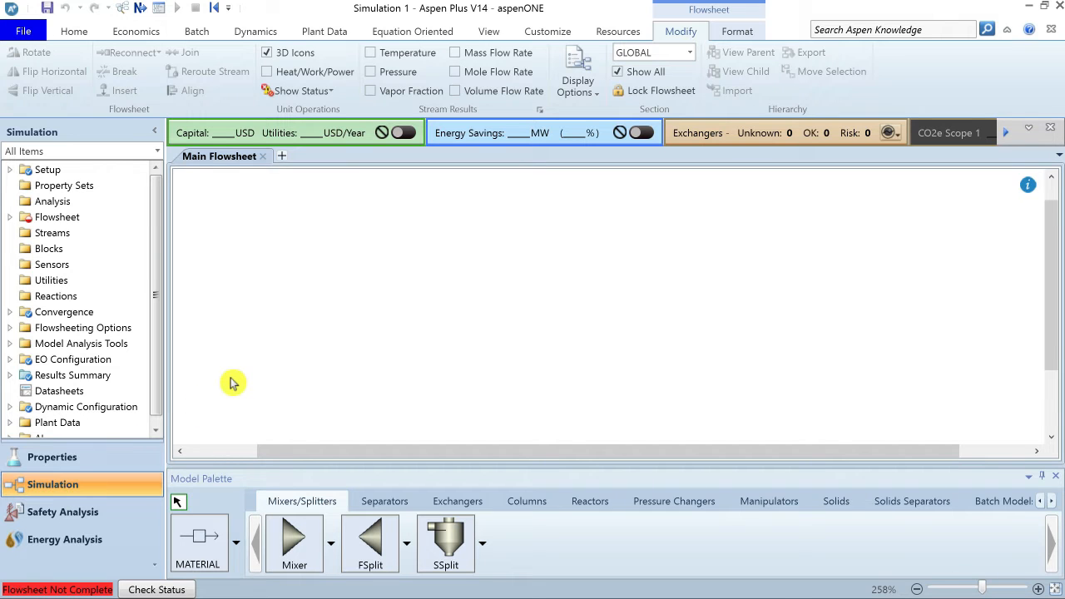
key("ctrl+s")
type("lec2.1")
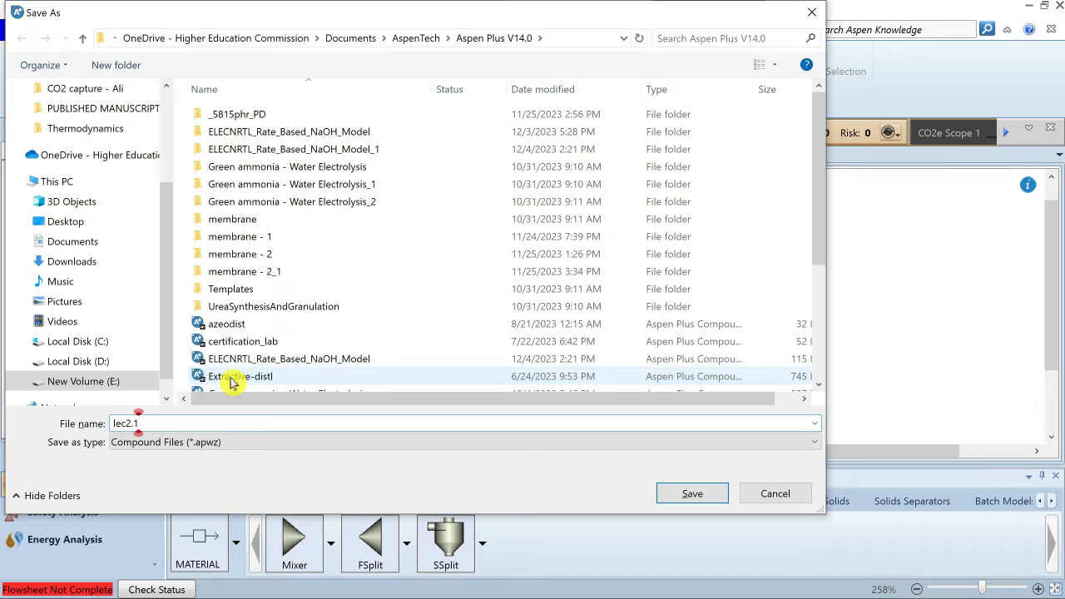
left_click(708, 497)
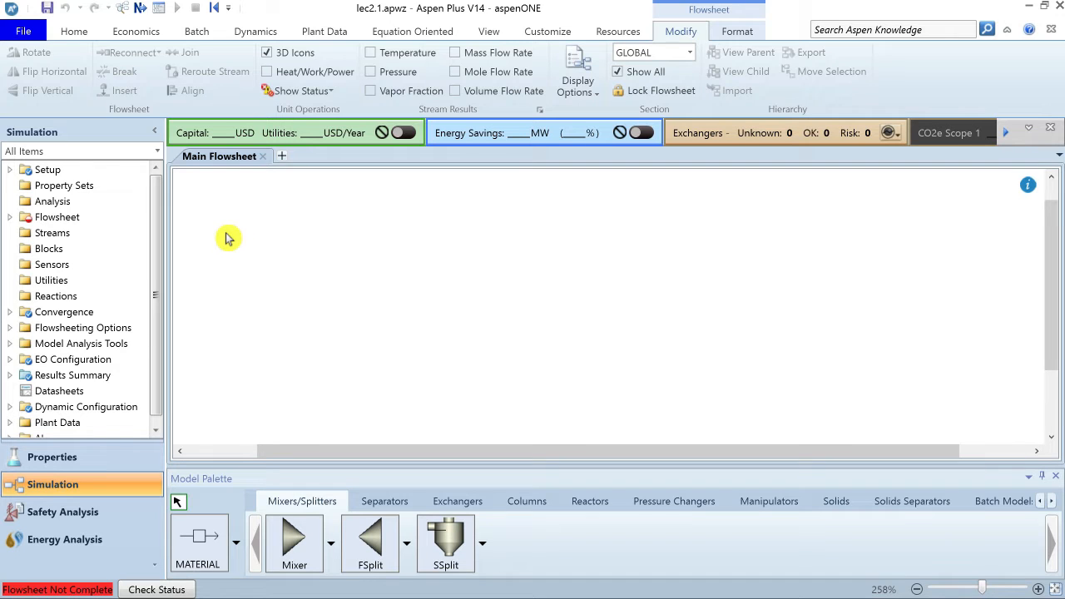
Step: Hide the model palette below the main flowsheet
key("F10")
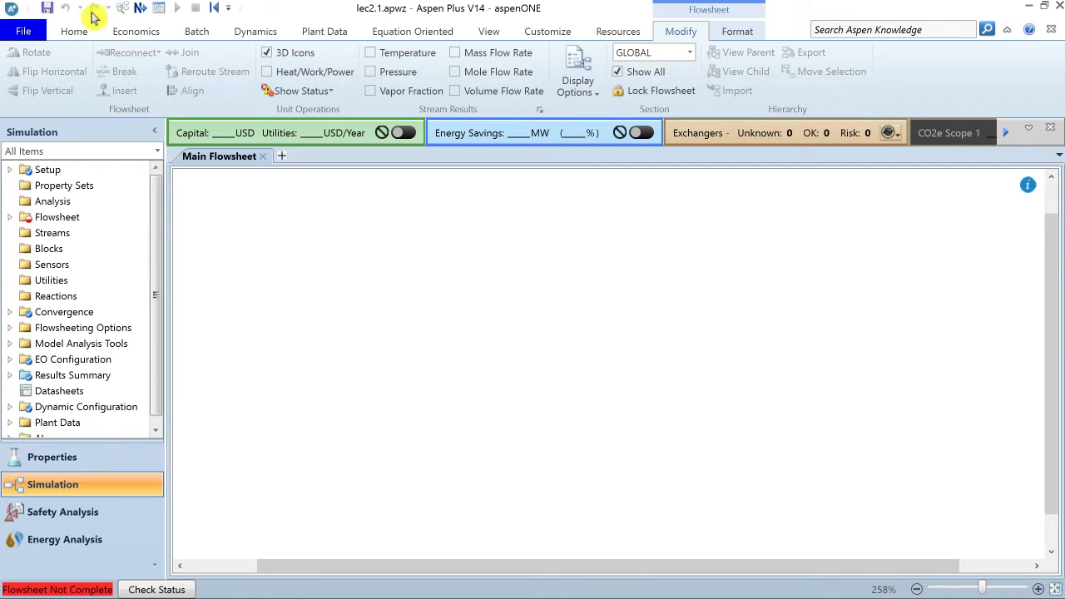
left_click(228, 10)
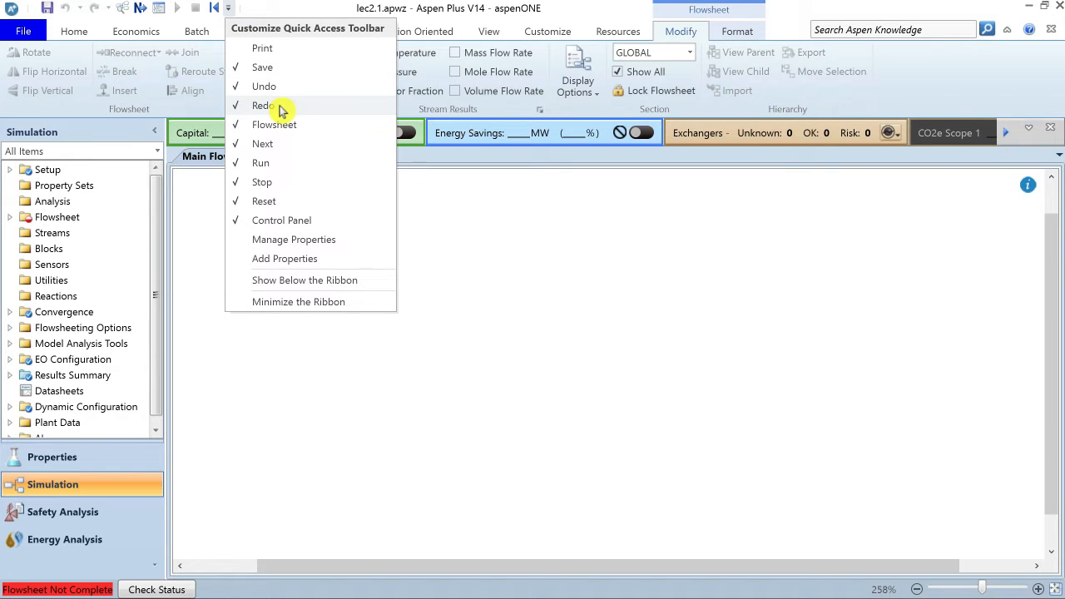
left_click(264, 14)
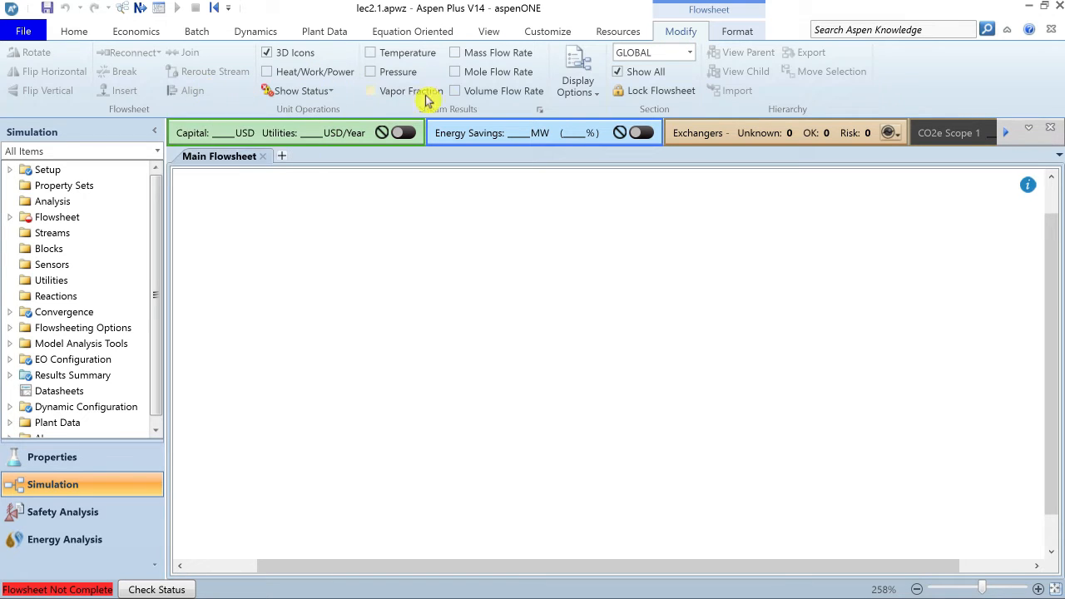
left_click(737, 32)
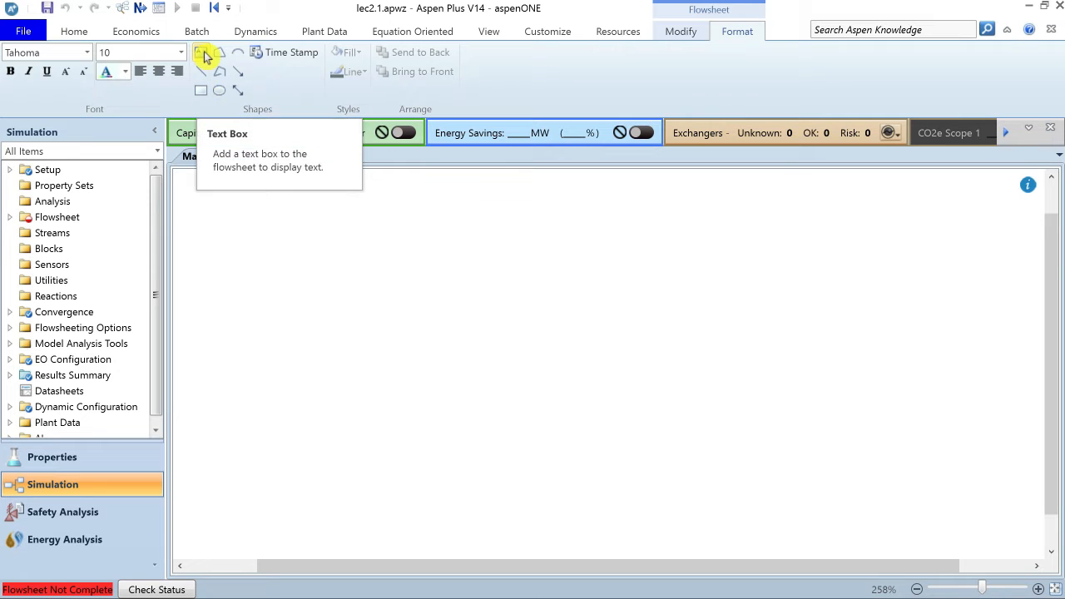
left_click(75, 32)
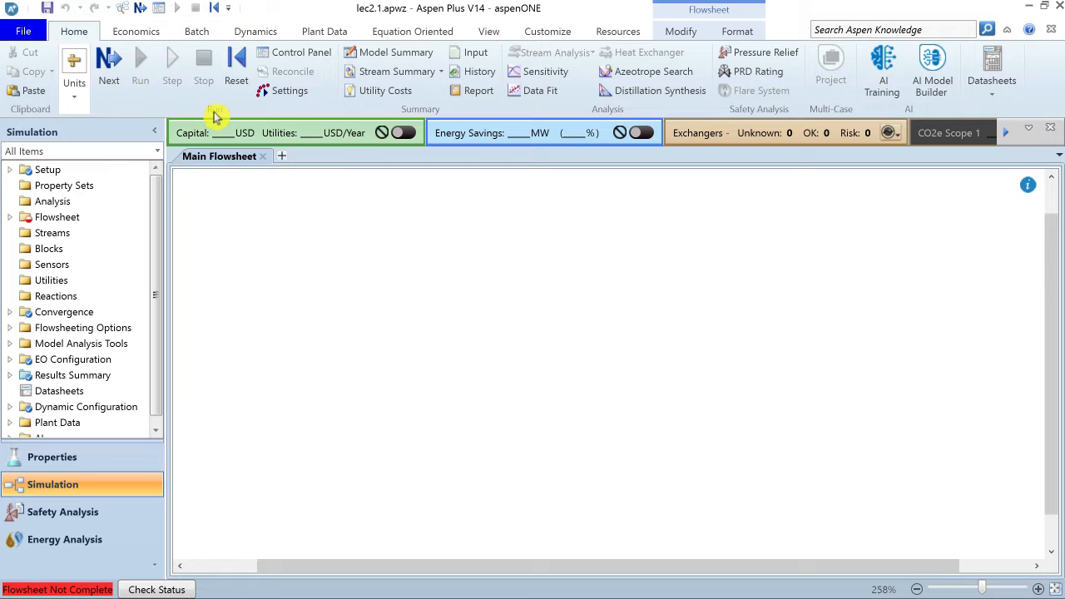
left_click(74, 98)
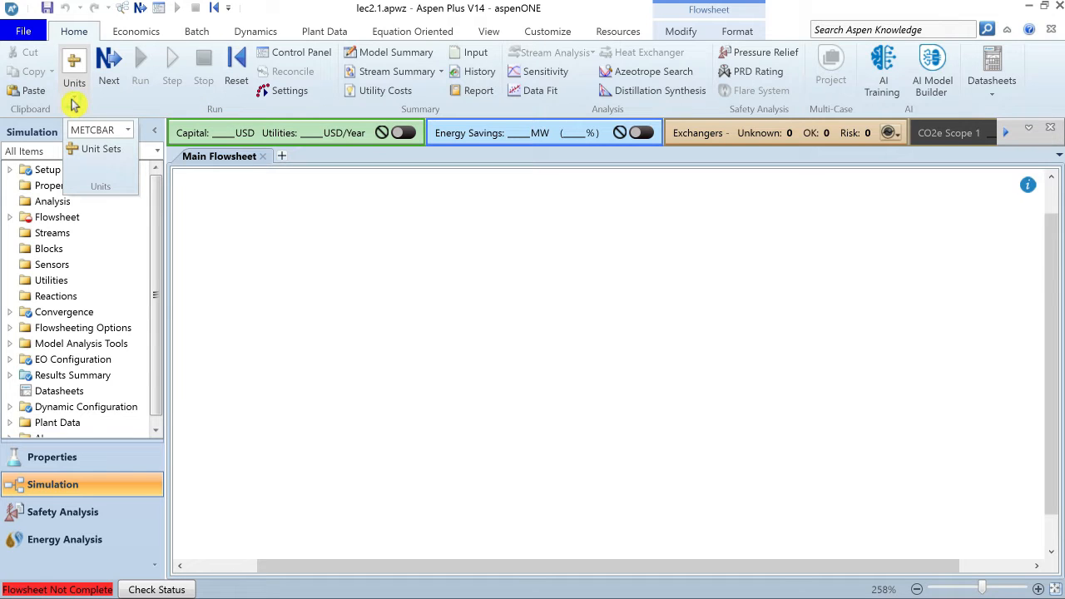
left_click(74, 104)
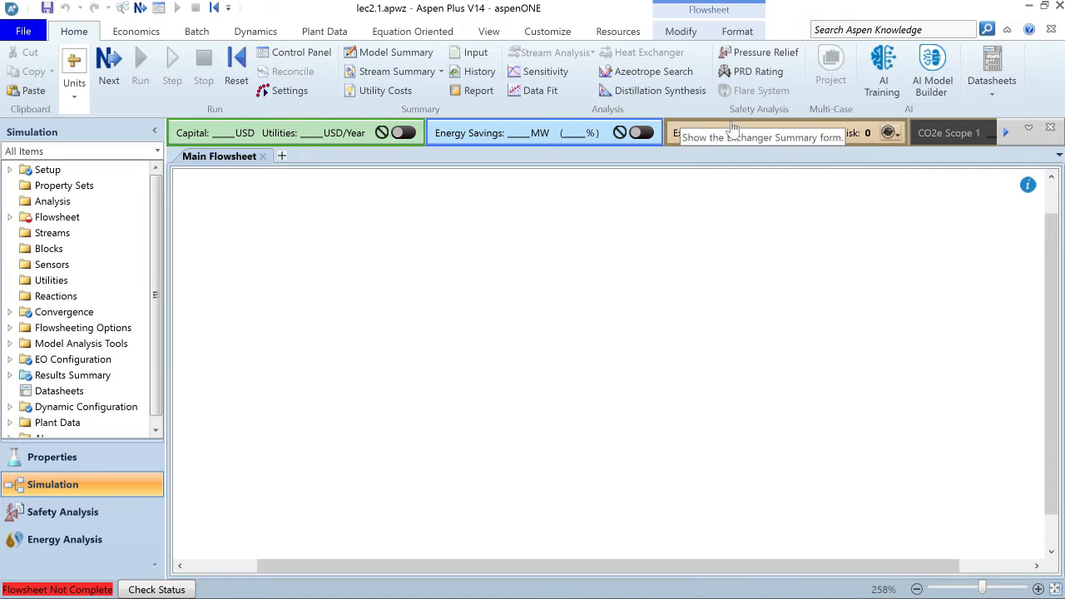
Step: Turn off the dashboard with the economics, energy, exchanger and greenhouse gas summaries above the flowsheet
left_click(957, 133)
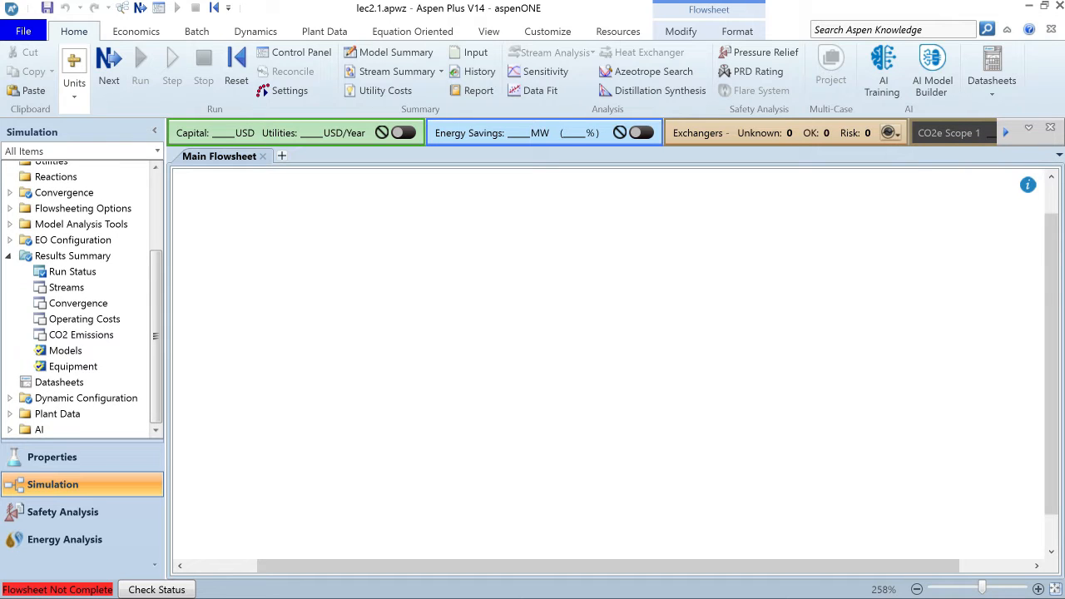
left_click(1029, 130)
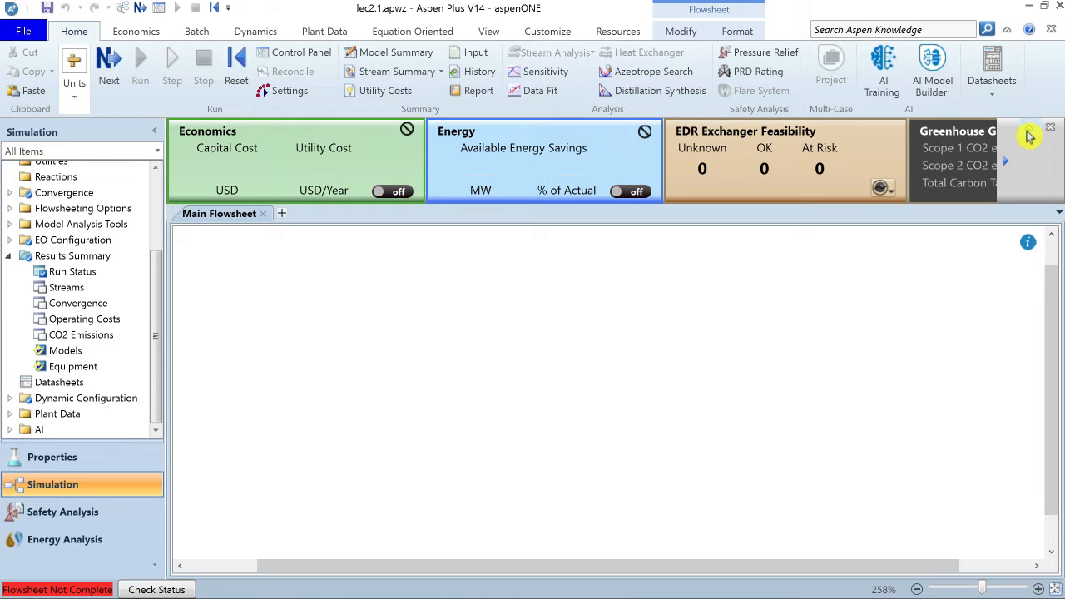
left_click(1029, 136)
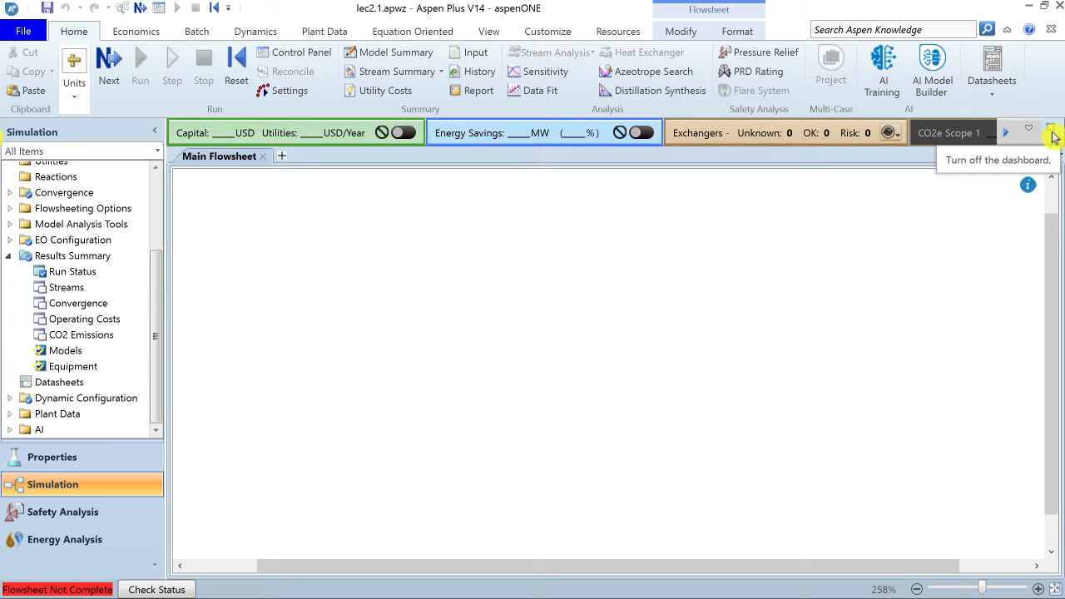
left_click(1053, 135)
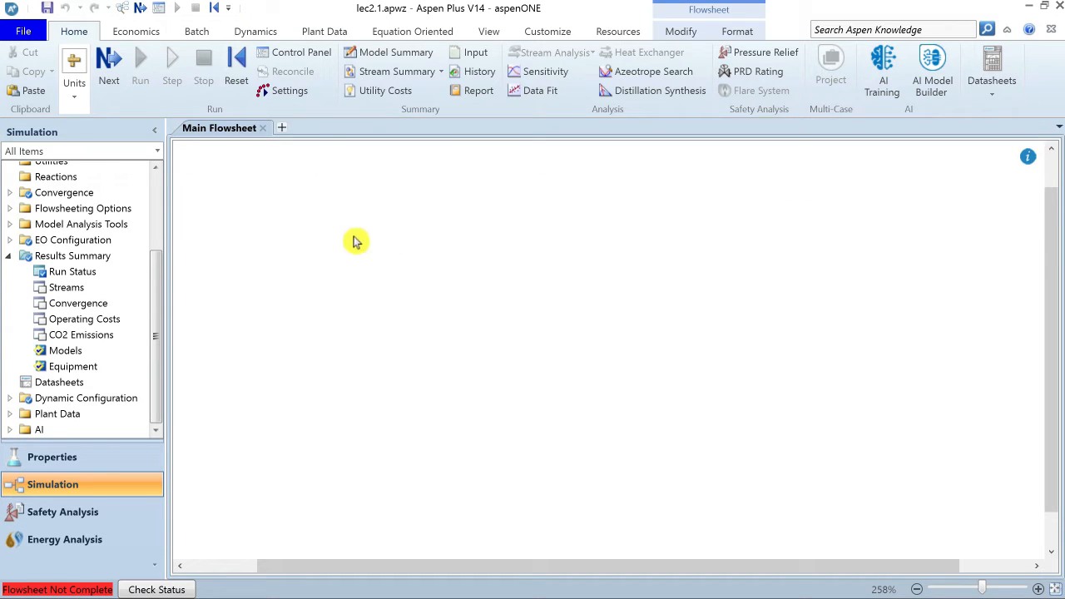
Step: Examine the contents of the Setup, Convergence, Flowsheeting Options and Model Analysis Tools folders in the simulation navigation tree
left_click_drag(159, 297, 159, 194)
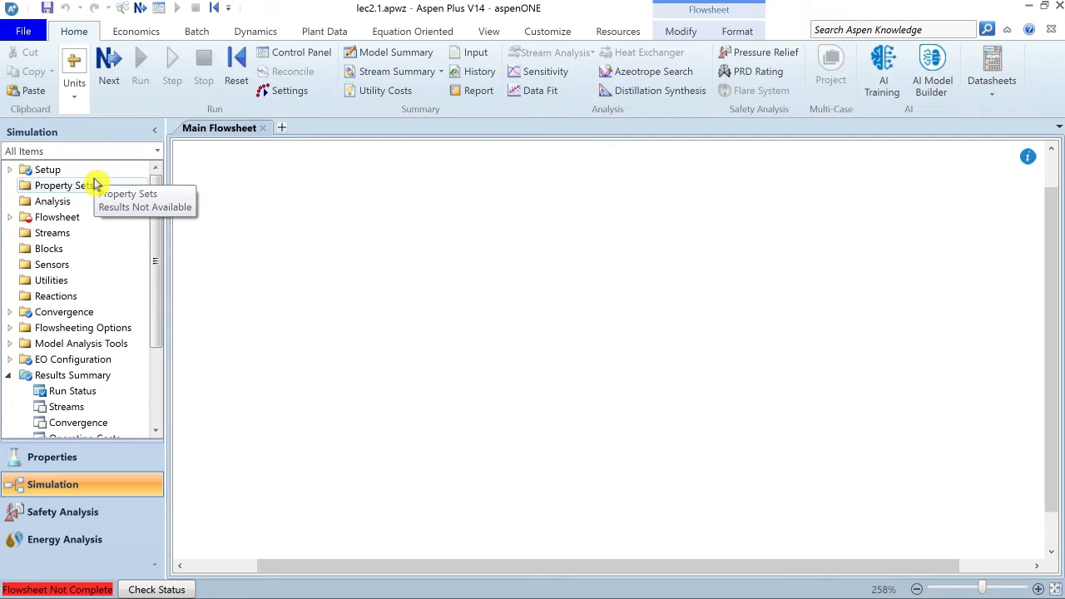
left_click(9, 170)
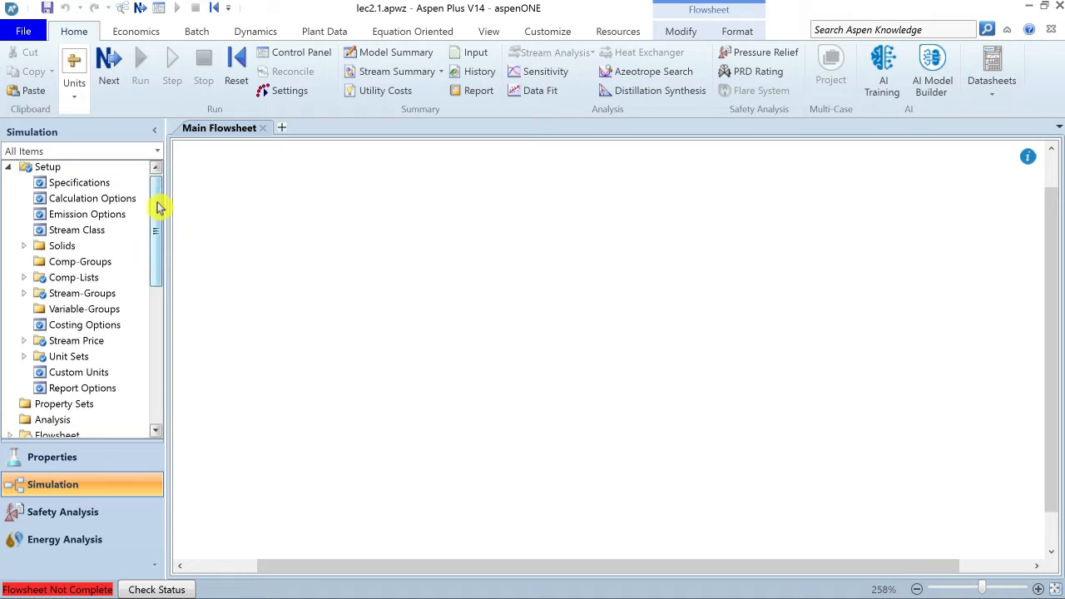
left_click_drag(159, 207, 160, 278)
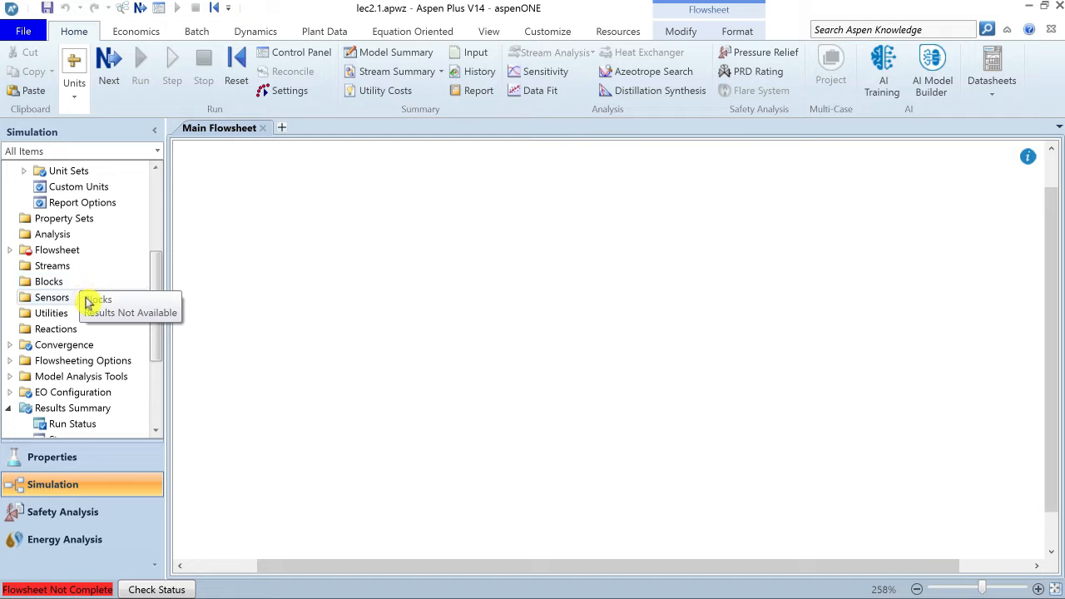
left_click_drag(158, 281, 159, 318)
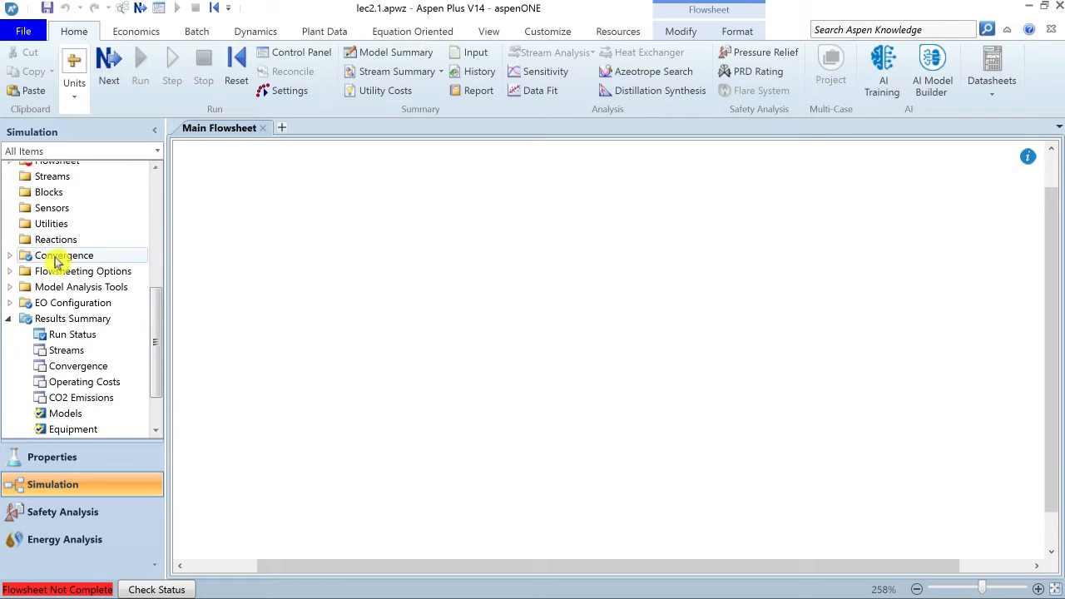
left_click(14, 258)
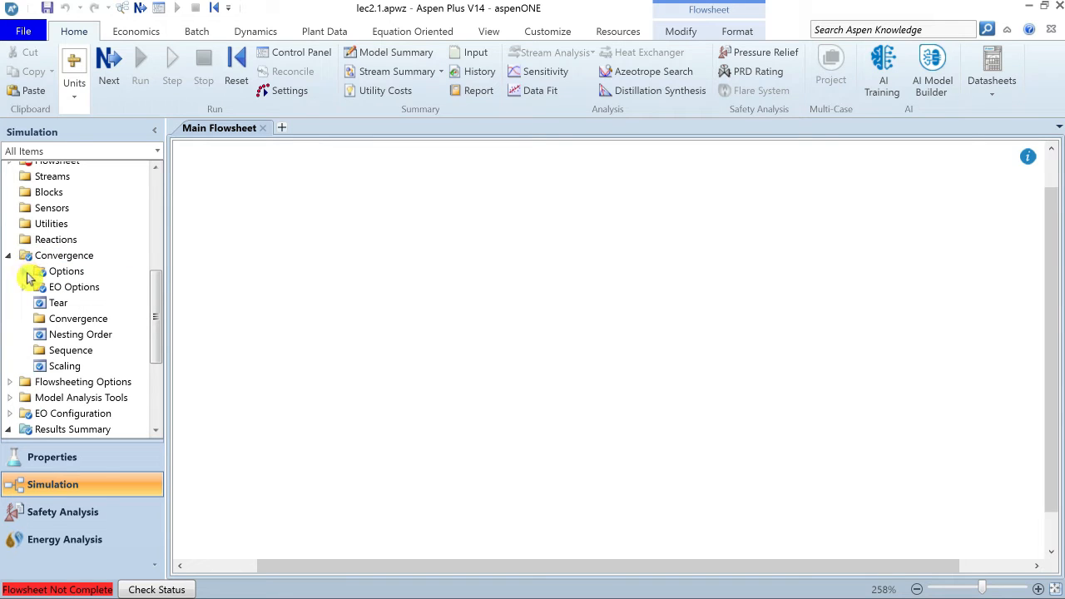
left_click(24, 275)
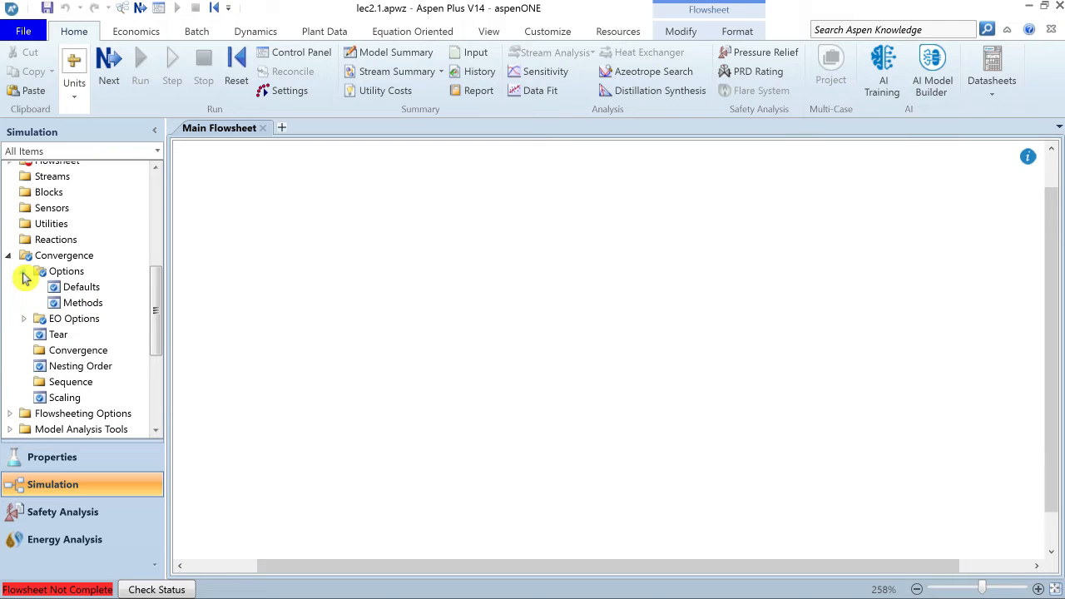
left_click(9, 256)
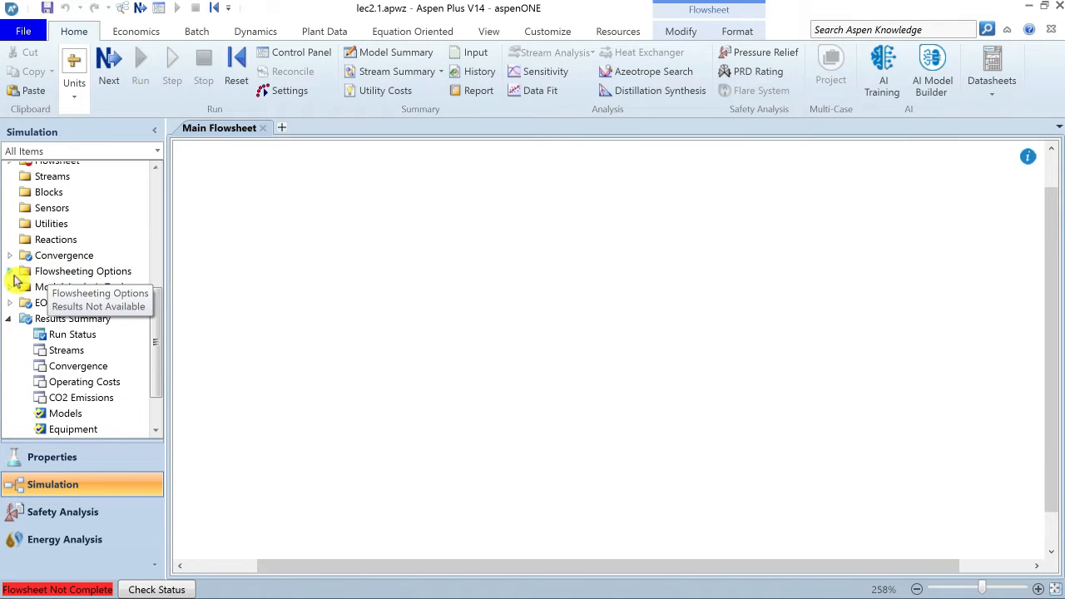
left_click(14, 277)
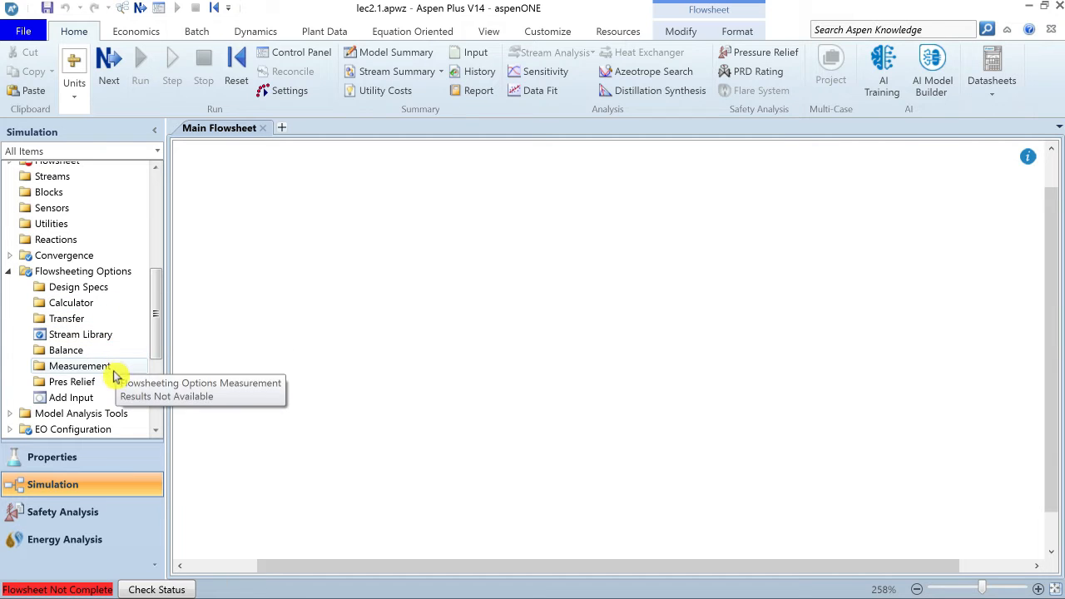
left_click_drag(159, 331, 159, 388)
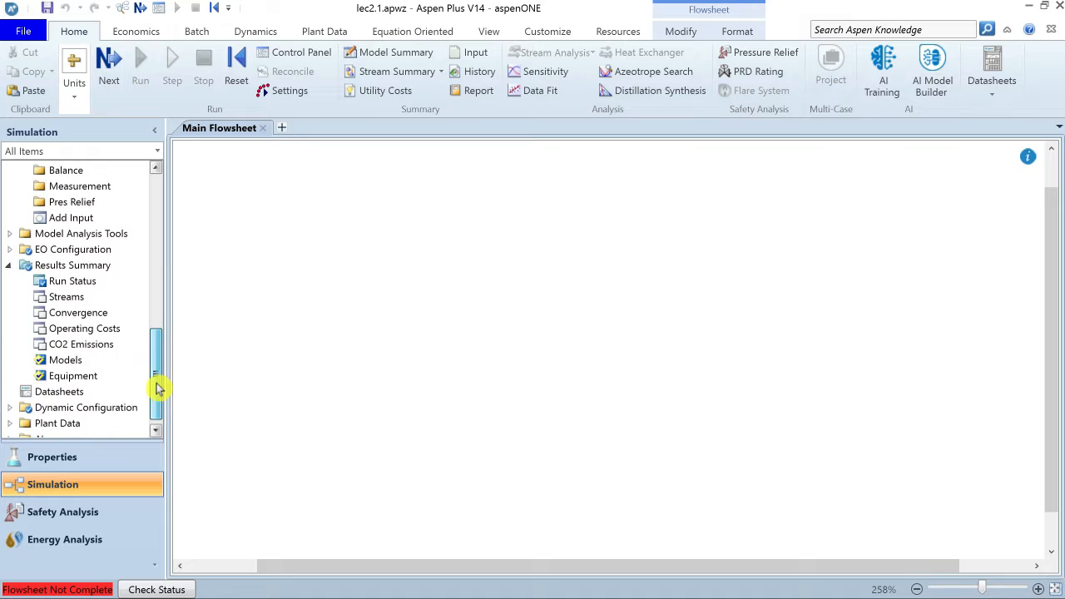
left_click(9, 234)
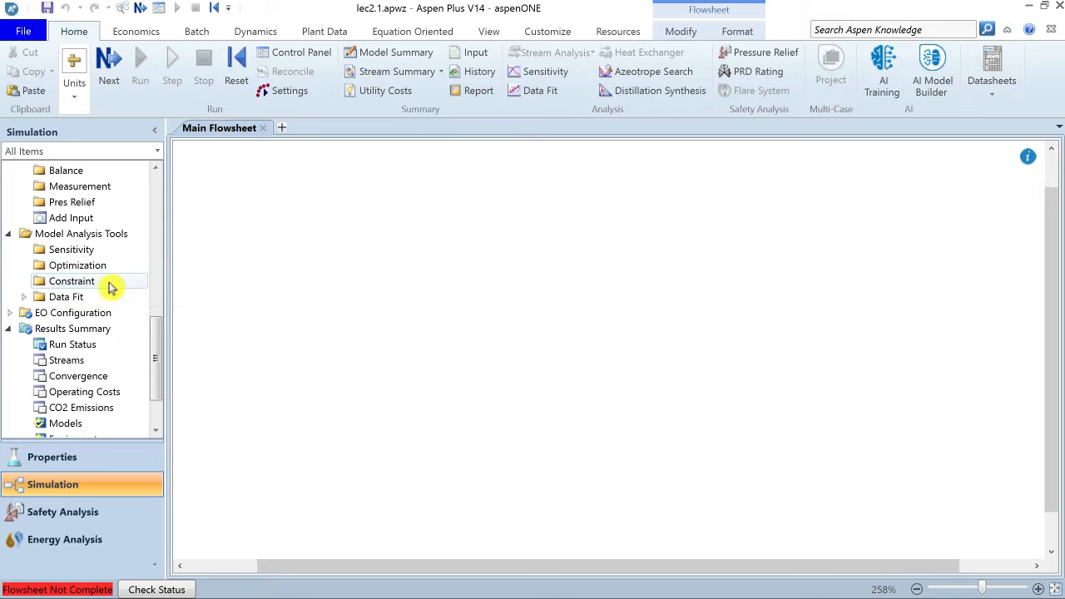
left_click(9, 234)
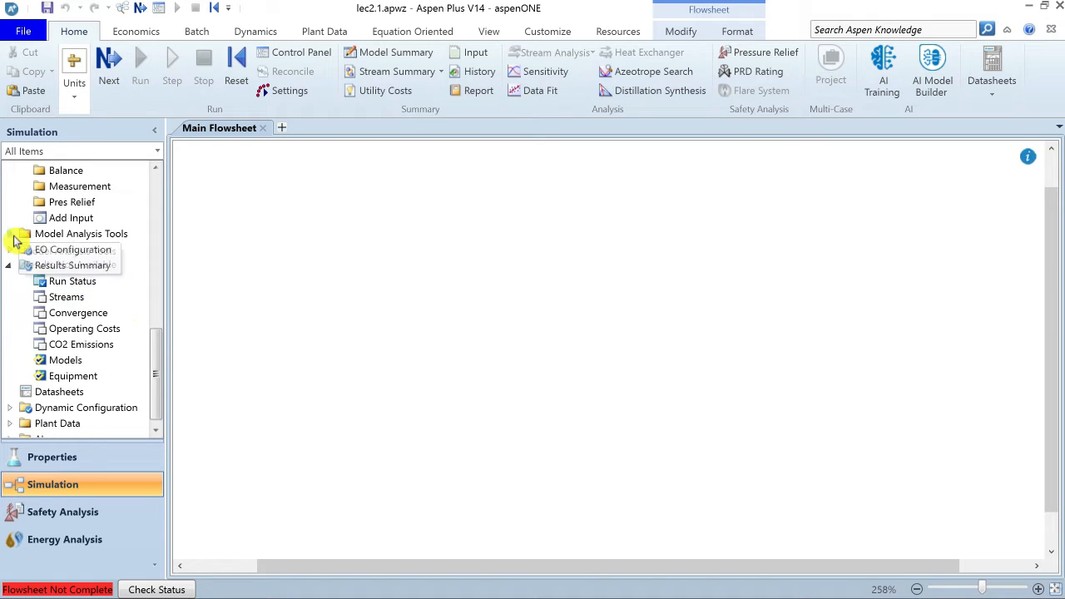
Step: Turn on the activation dashboard above the flowsheet and turn it off again
left_click_drag(162, 347, 161, 379)
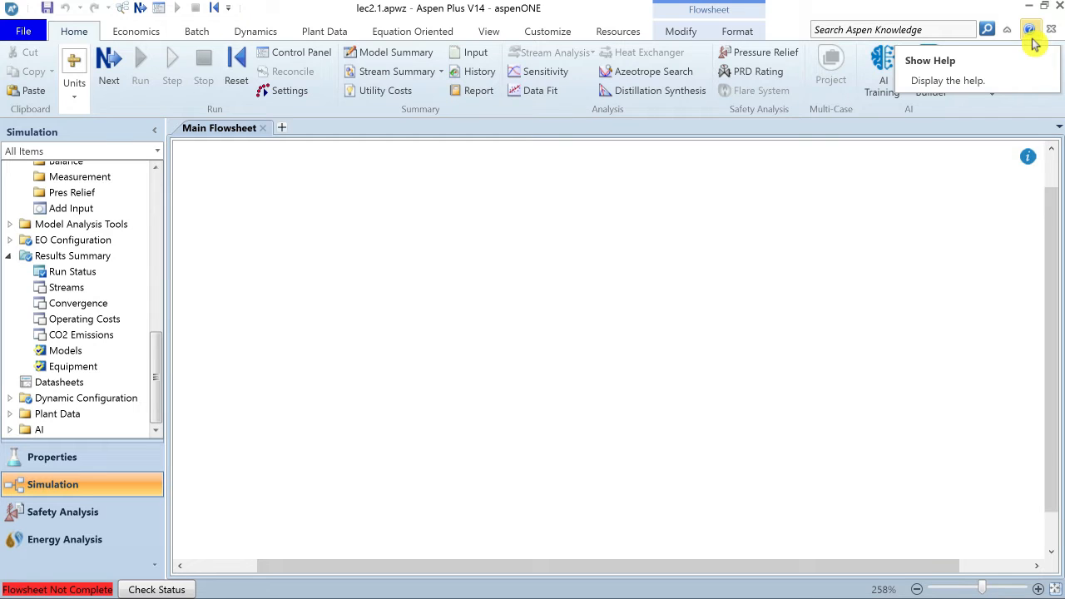
left_click(489, 38)
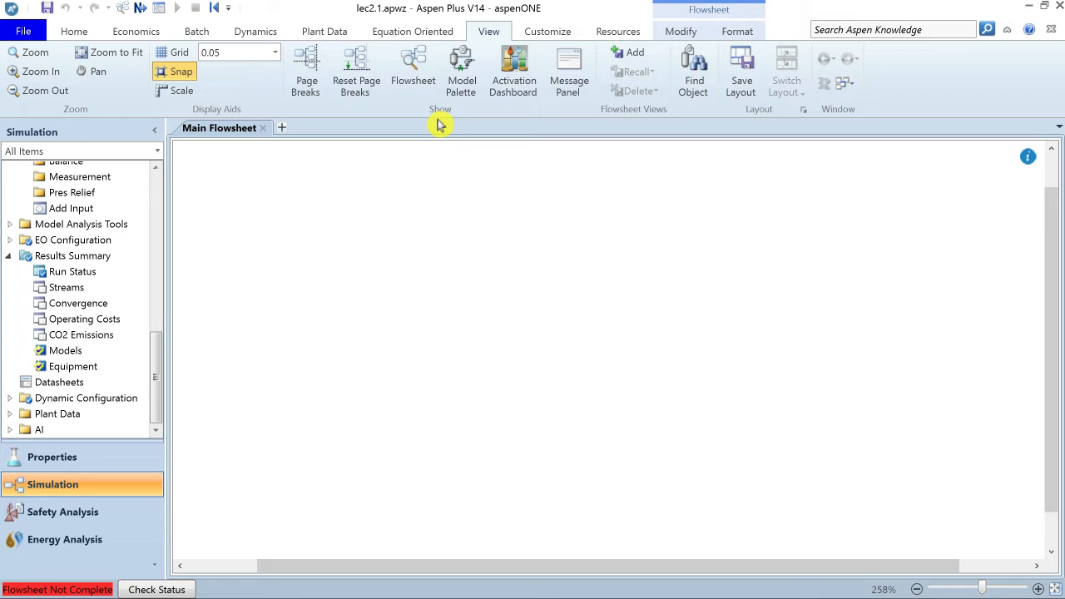
left_click(510, 90)
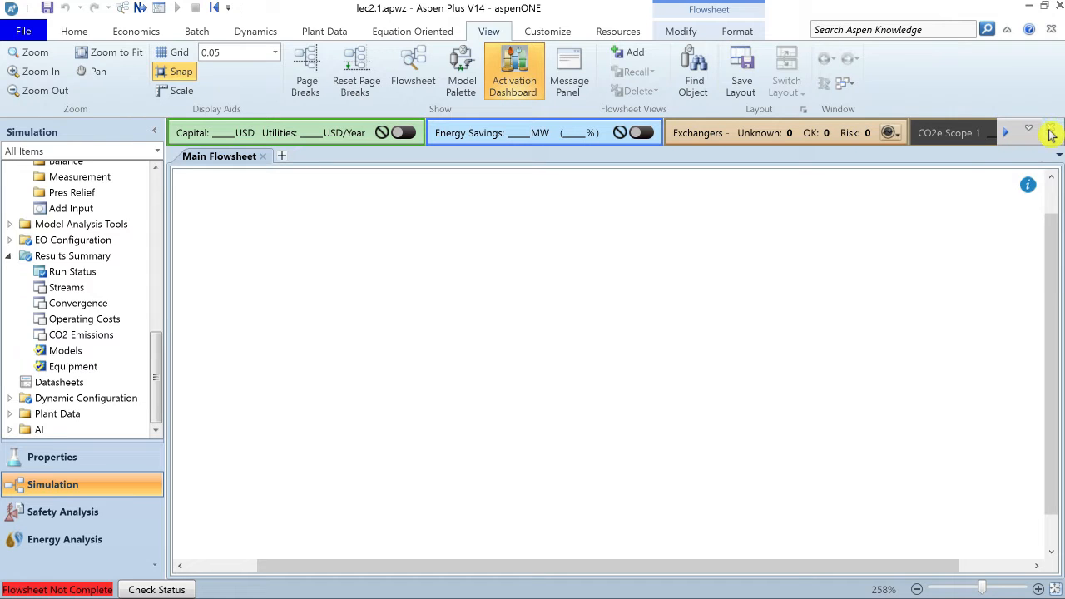
left_click(511, 99)
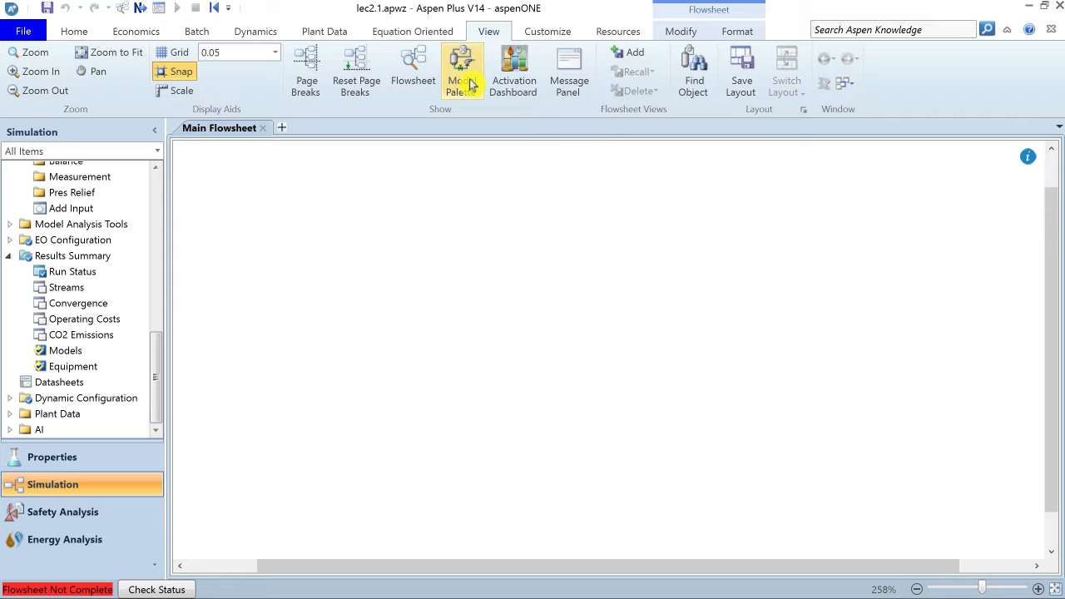
Step: Display the model palette and look through its unit operation categories from Separators to Batch Models and the available stream types
left_click(469, 85)
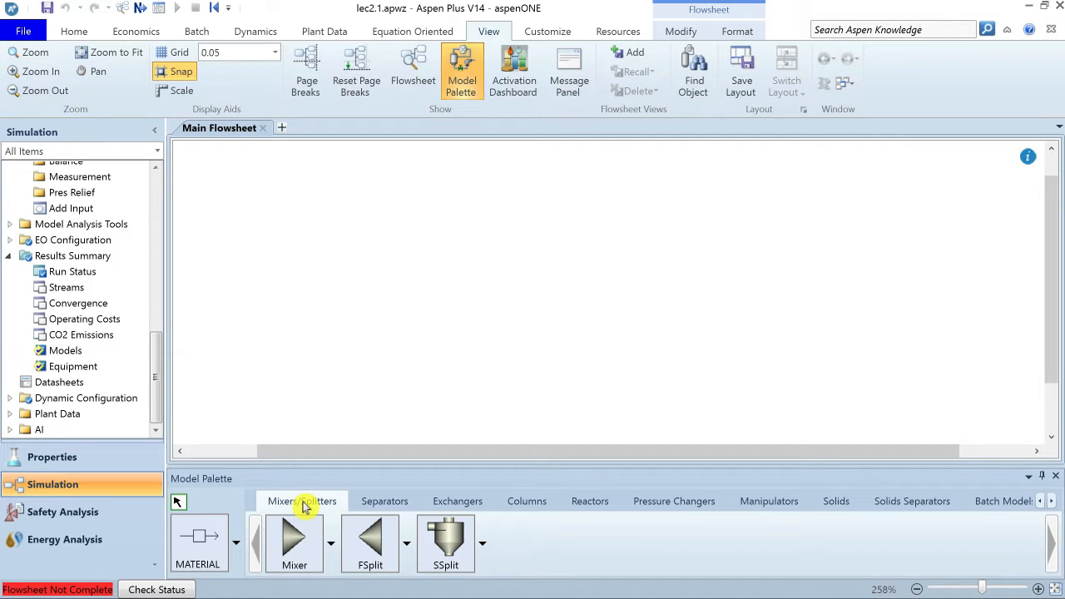
left_click(385, 503)
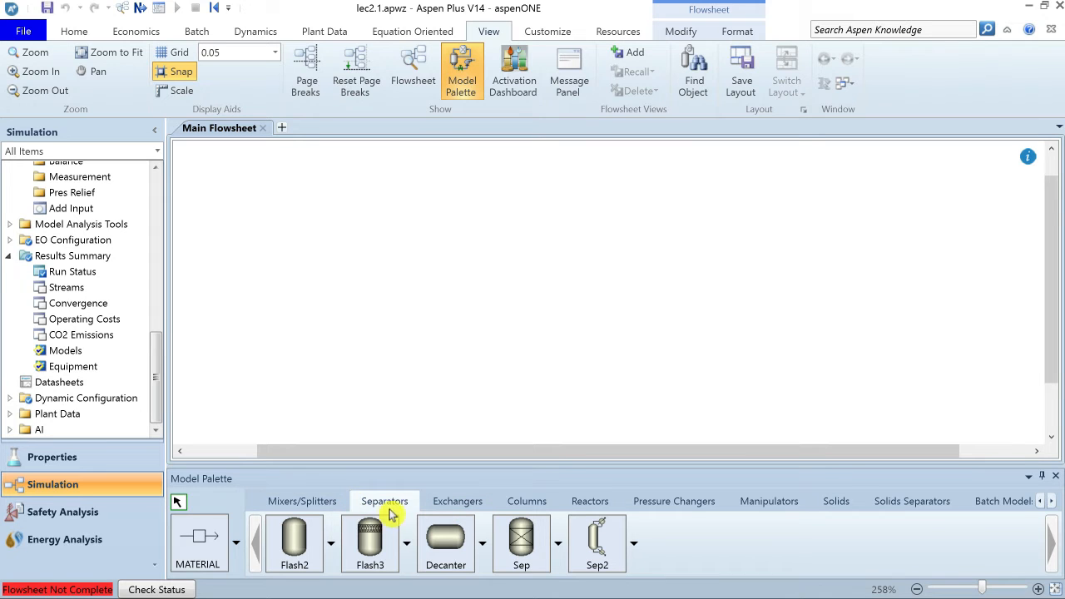
left_click(457, 502)
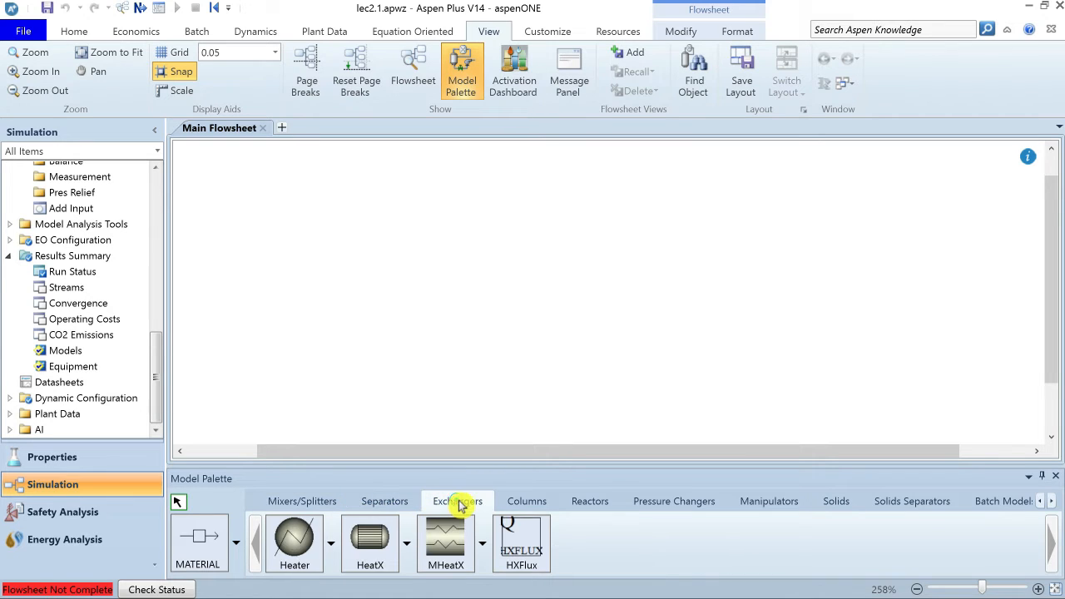
left_click(531, 504)
left_click(591, 504)
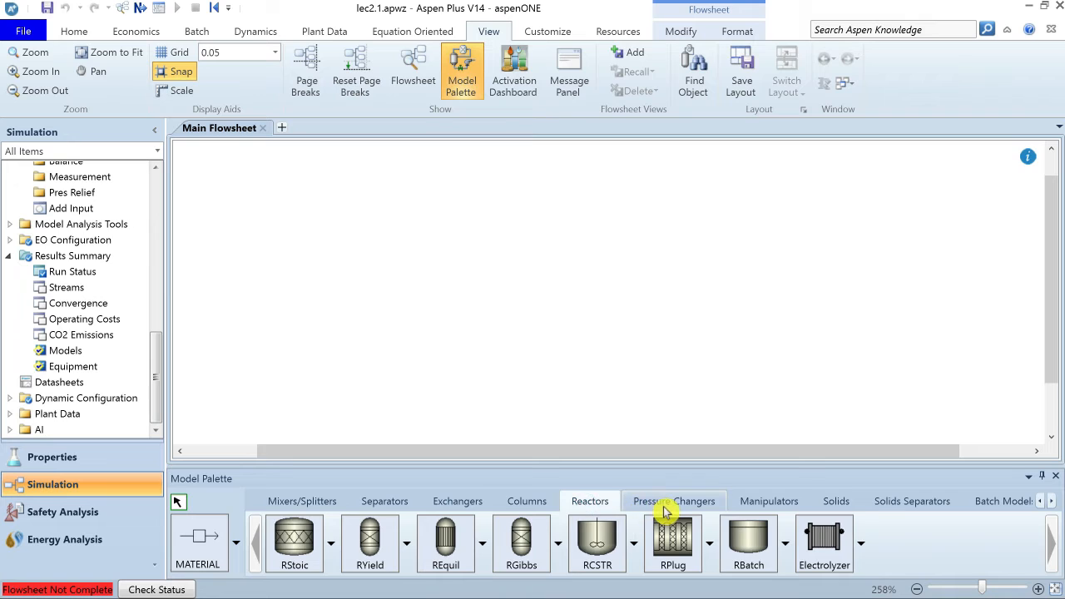
left_click(666, 505)
left_click(761, 503)
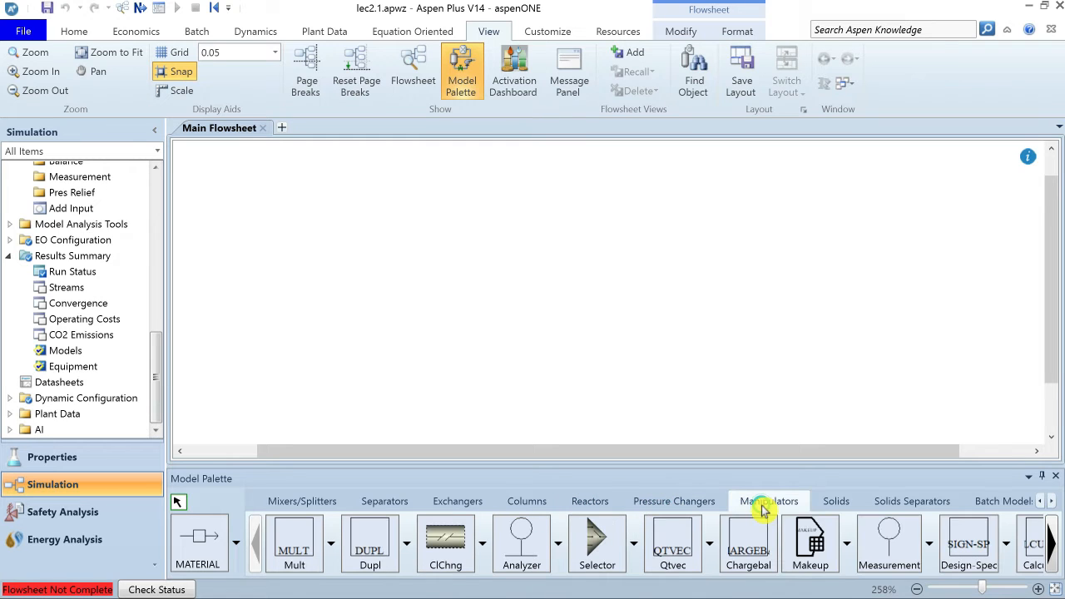
left_click(830, 503)
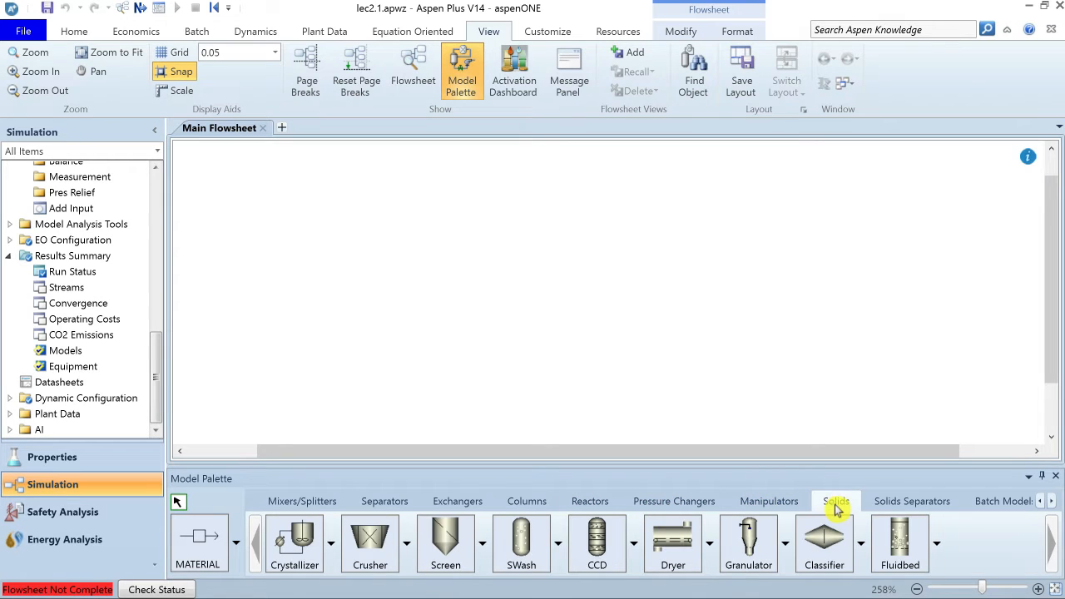
left_click(904, 503)
left_click(1003, 504)
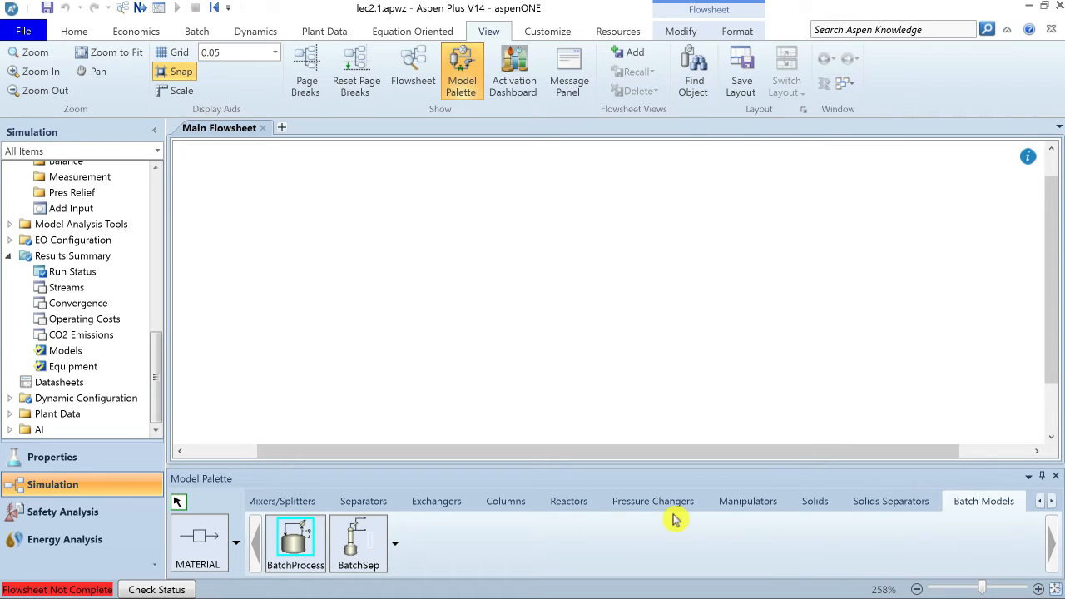
left_click(239, 549)
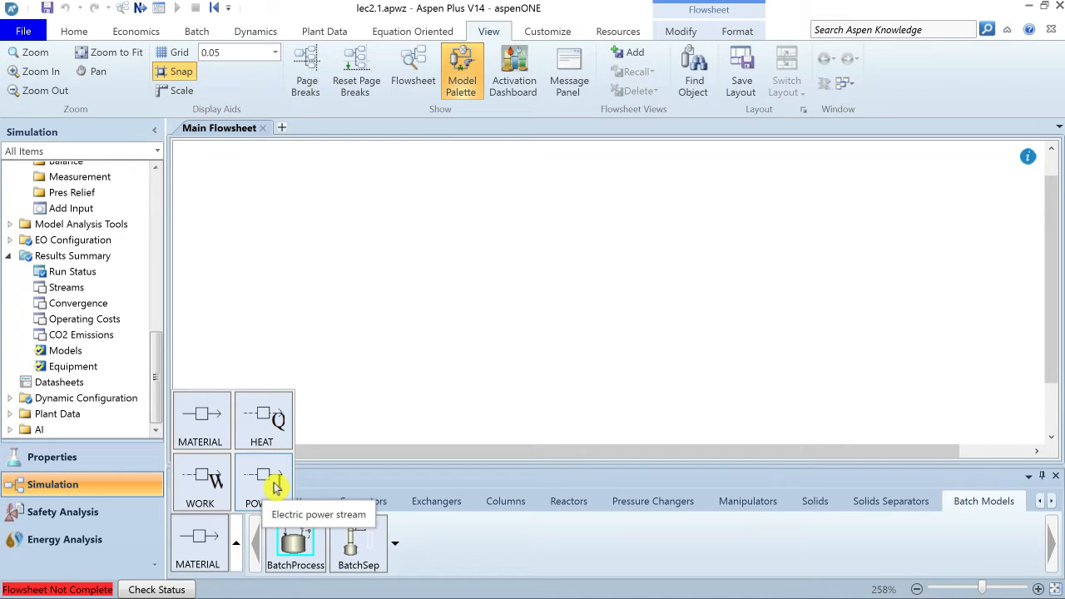
Step: Close the main flowsheet and reopen it
left_click(408, 73)
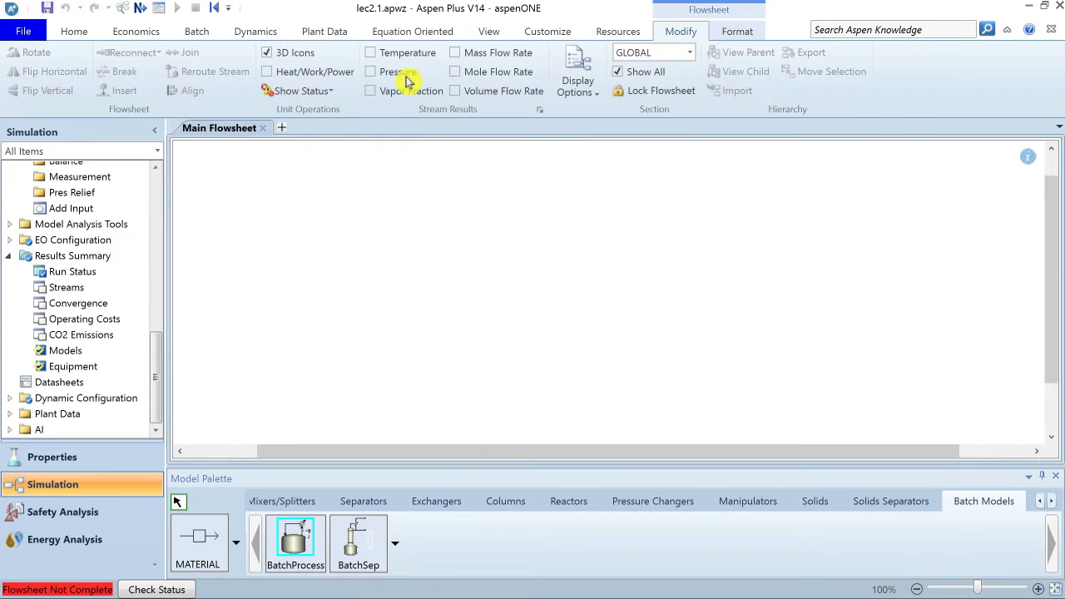
left_click(489, 32)
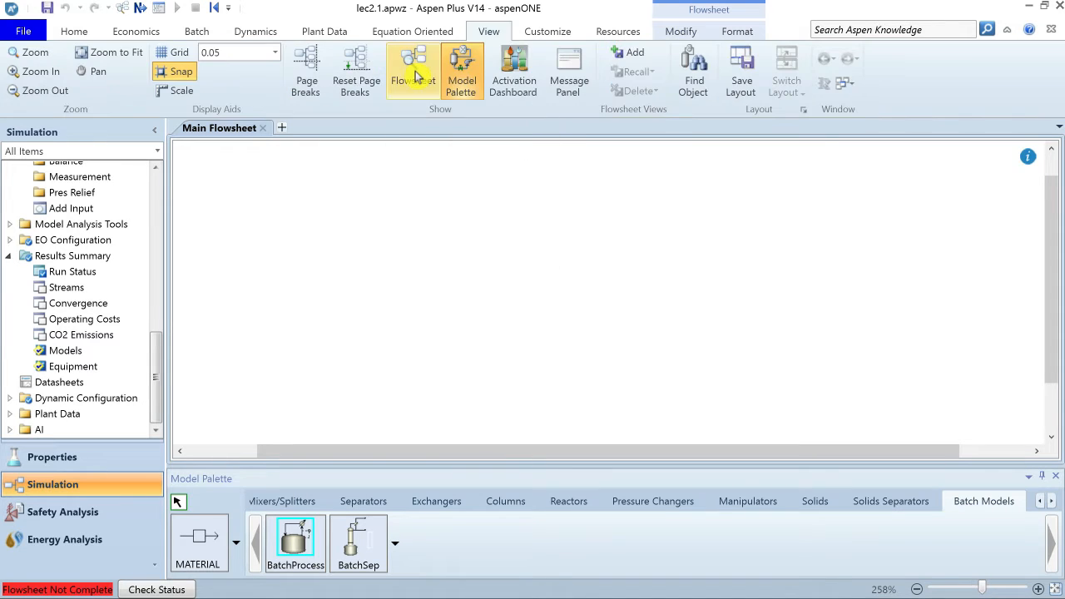
left_click(263, 131)
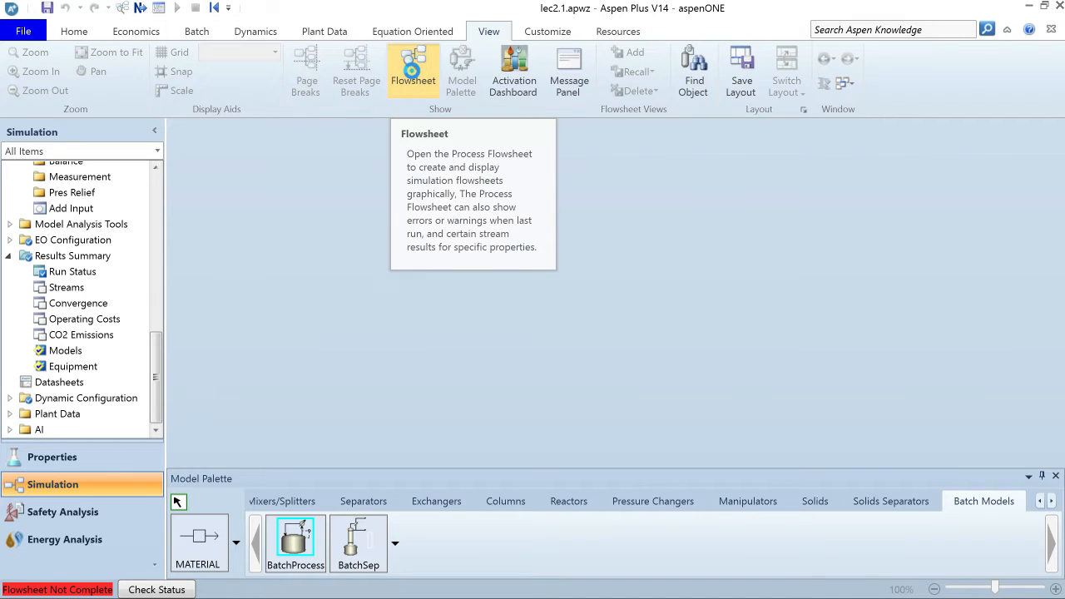
left_click(414, 77)
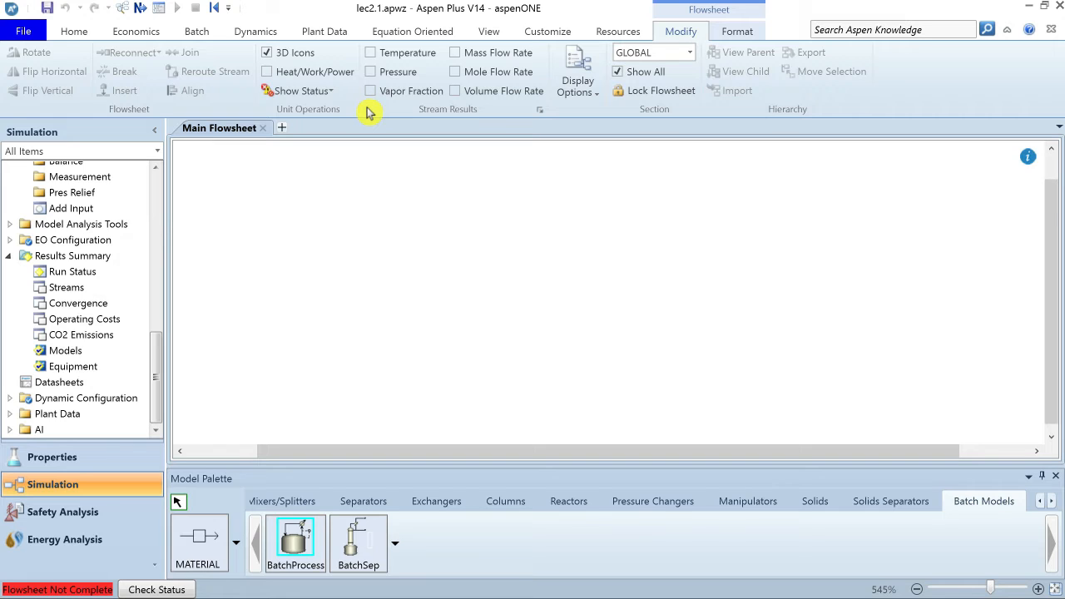
Step: Place a Mixer block with the triangle icon on the flowsheet and name it MIXER
left_click(275, 503)
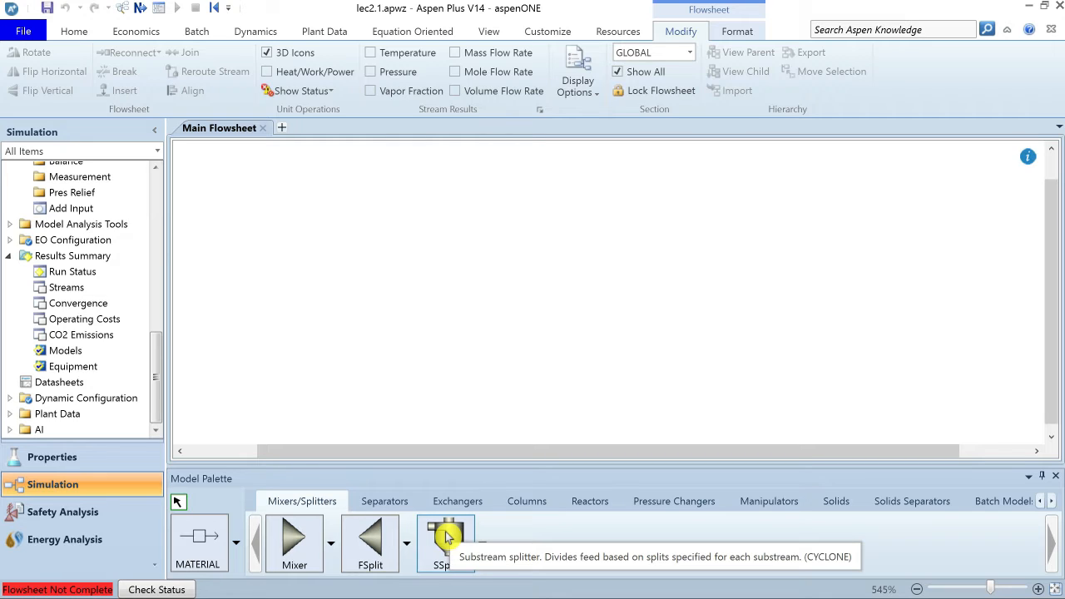
left_click(331, 549)
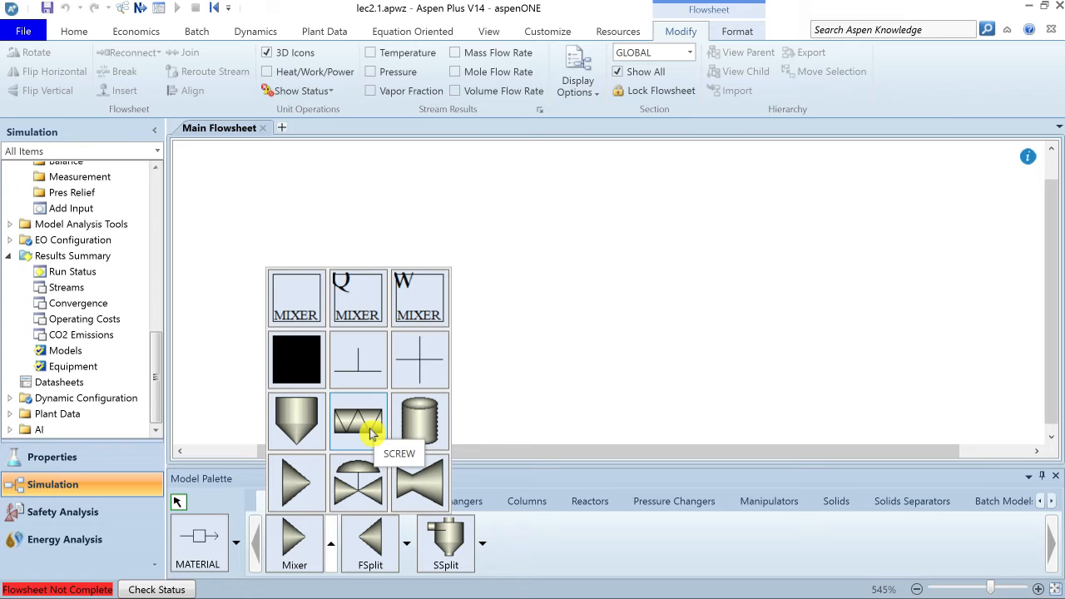
left_click(293, 494)
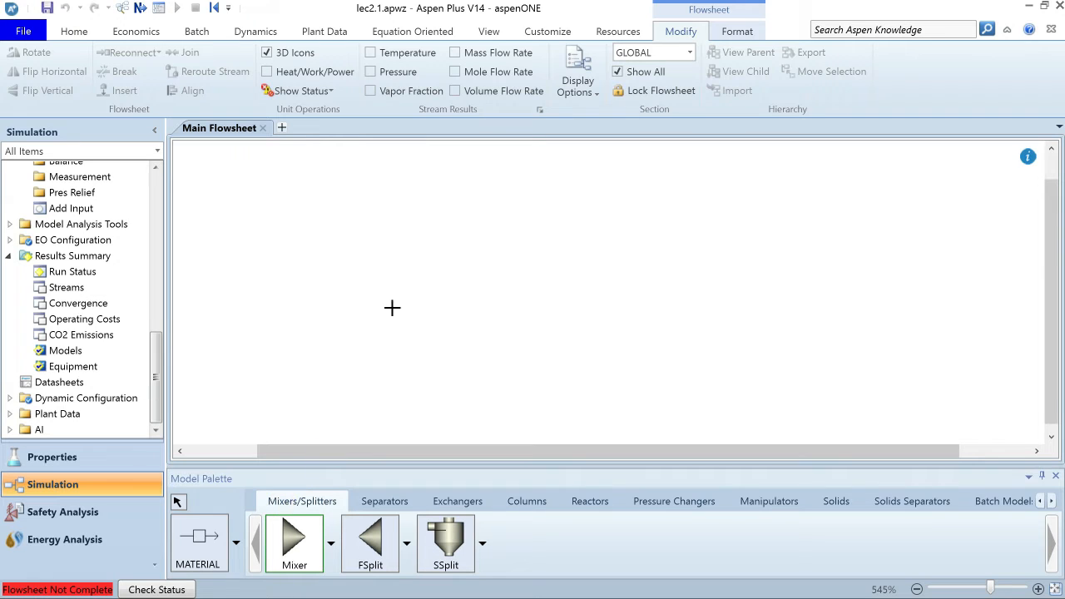
left_click(428, 269)
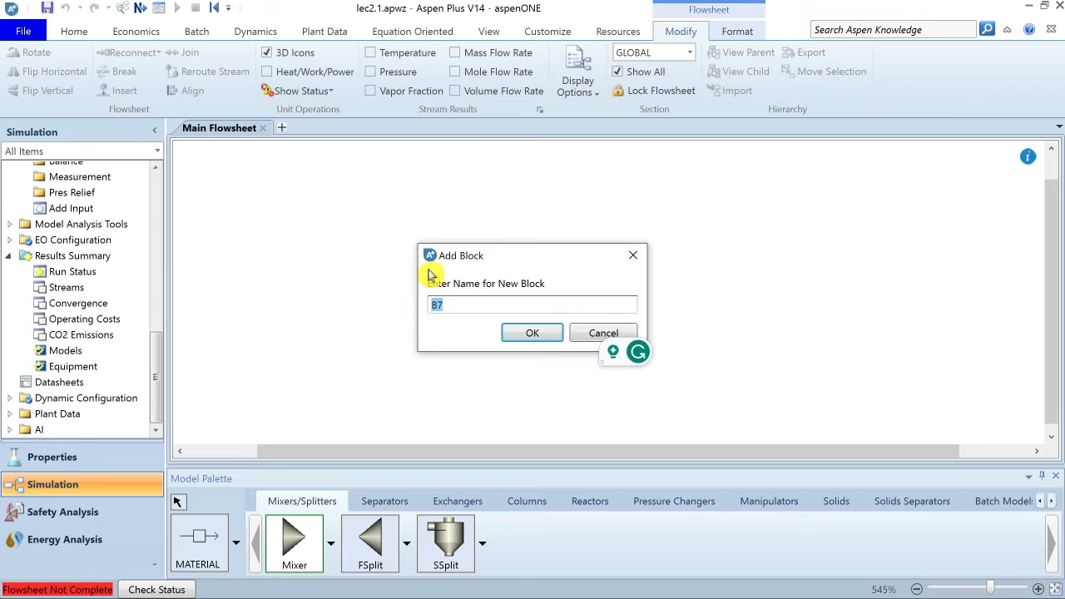
type("MIXER")
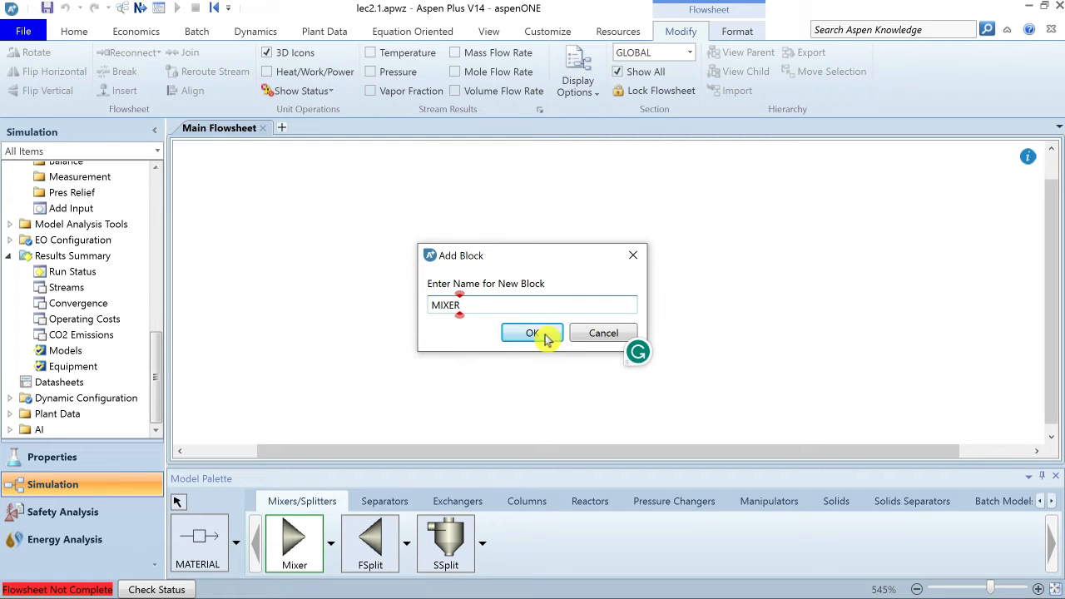
left_click(533, 334)
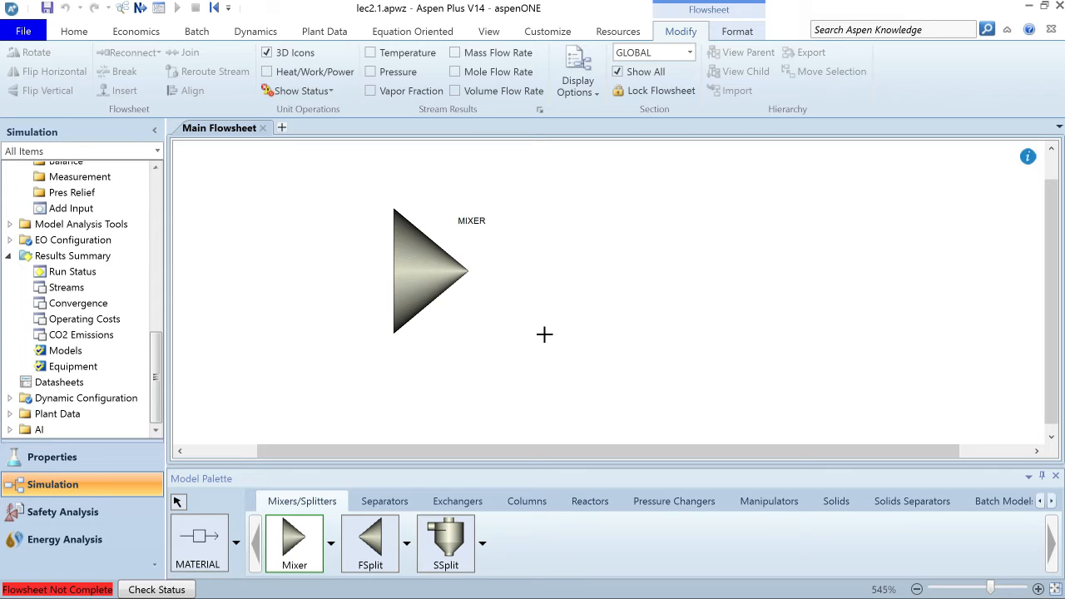
Step: Connect a material feed stream named F1 to the upper part of the mixer's inlet side
left_click(180, 508)
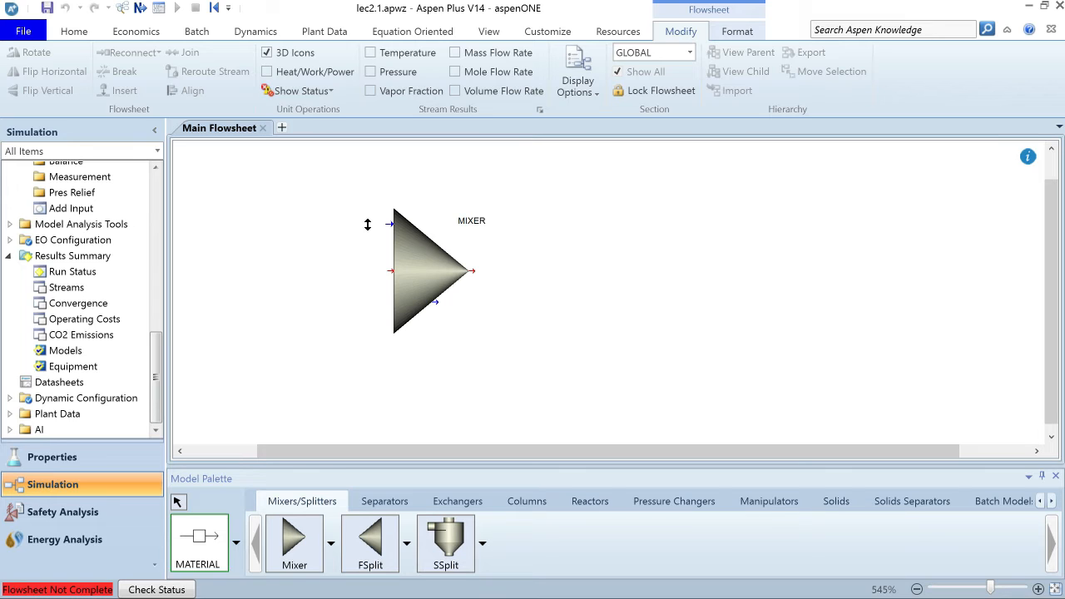
left_click(367, 224)
left_click(225, 177)
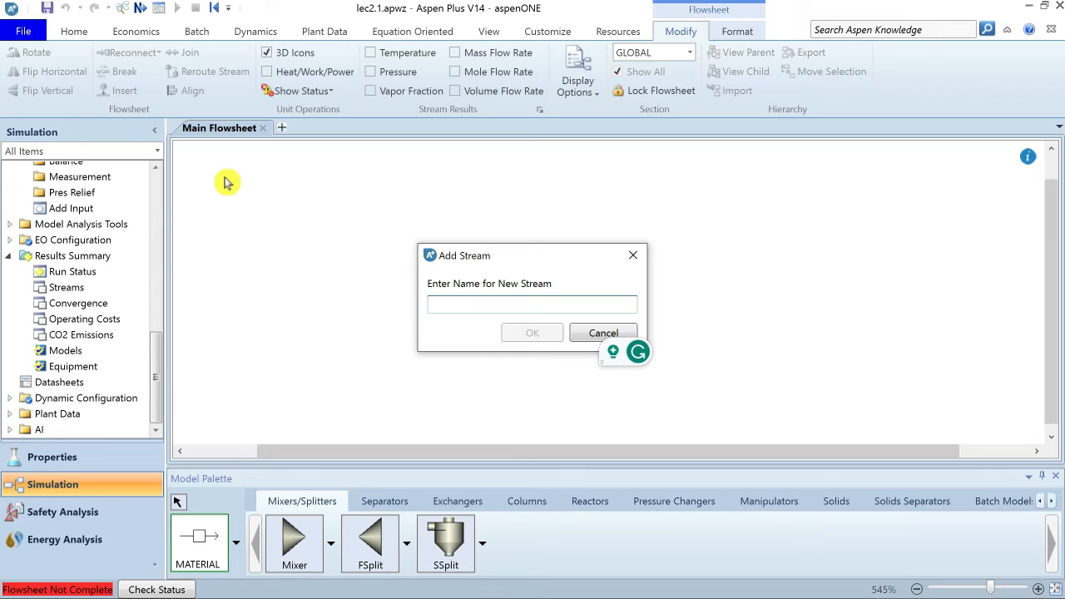
type("F1")
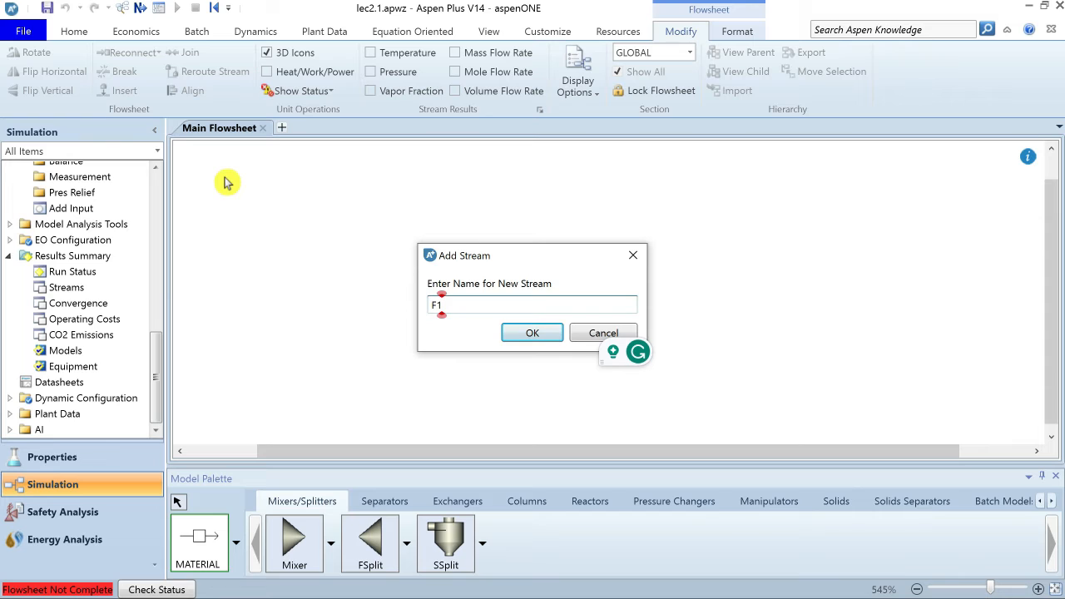
left_click(522, 331)
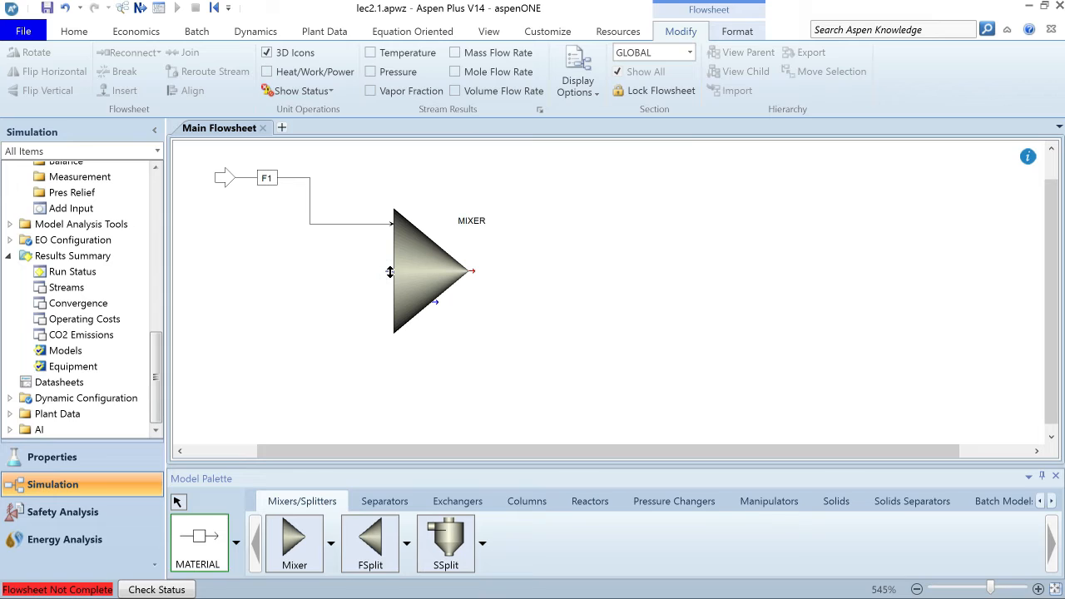
Step: Connect a second material feed stream named F2 to the lower part of the mixer's inlet side
left_click_drag(390, 271, 385, 314)
left_click_drag(385, 313, 254, 353)
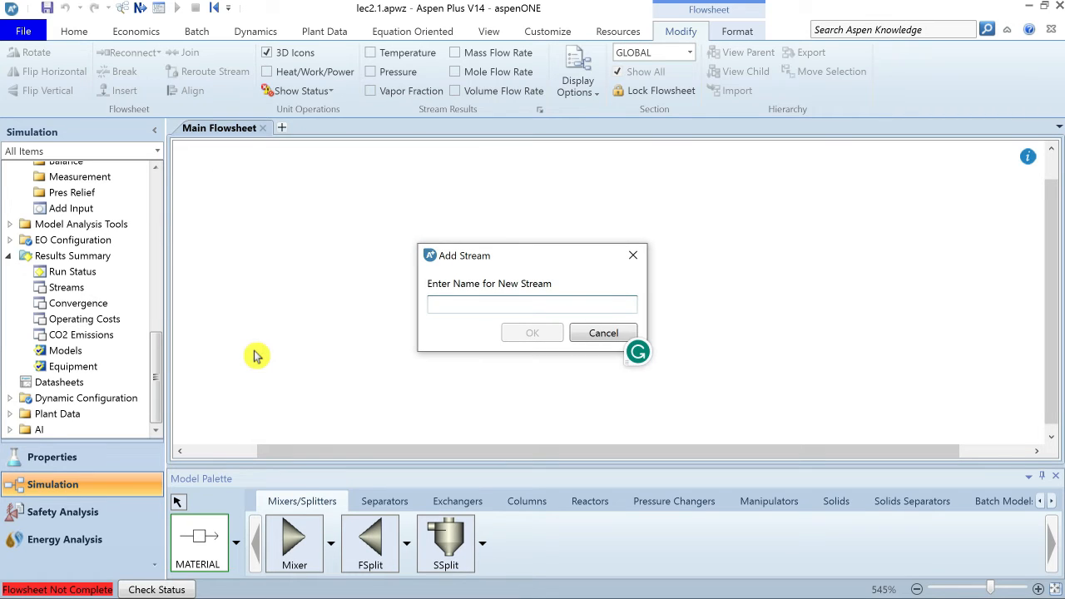
type("F2")
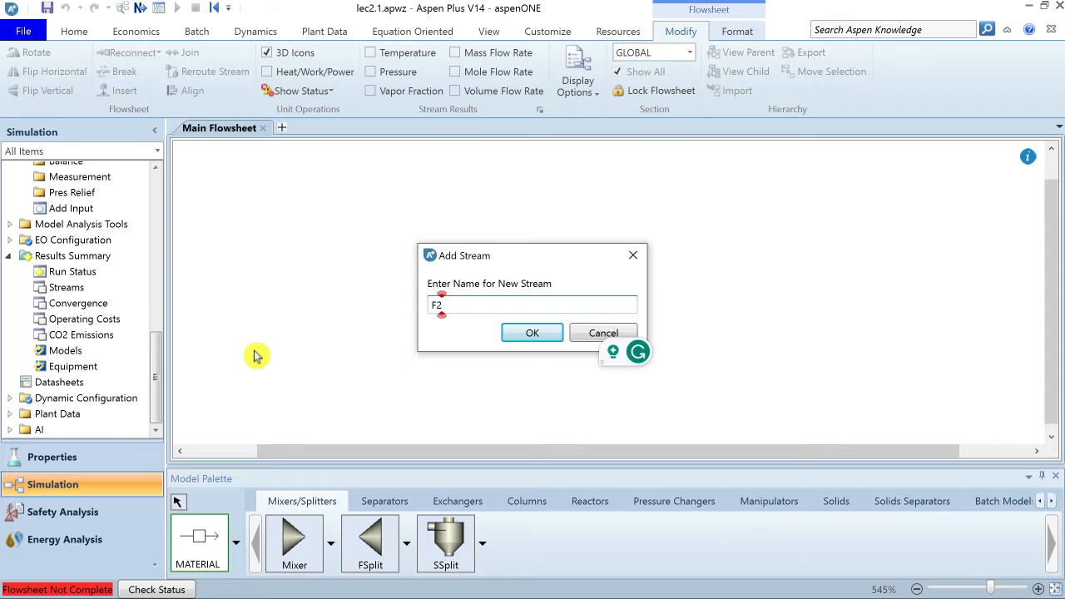
left_click(521, 333)
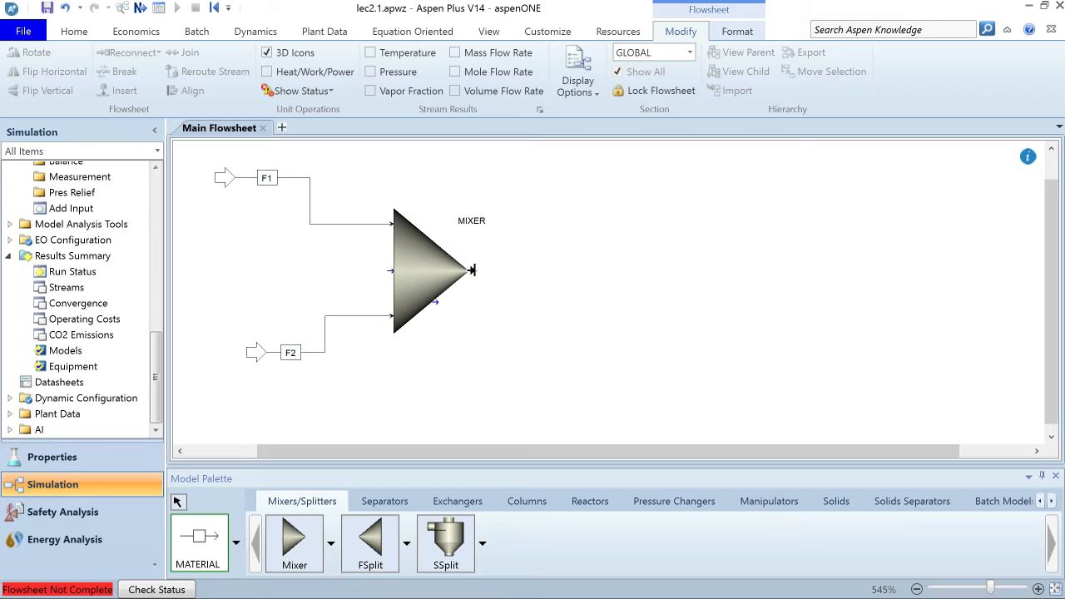
Step: Draw a material outlet stream from the mixer's tip and name it PRODUCT
left_click(473, 271)
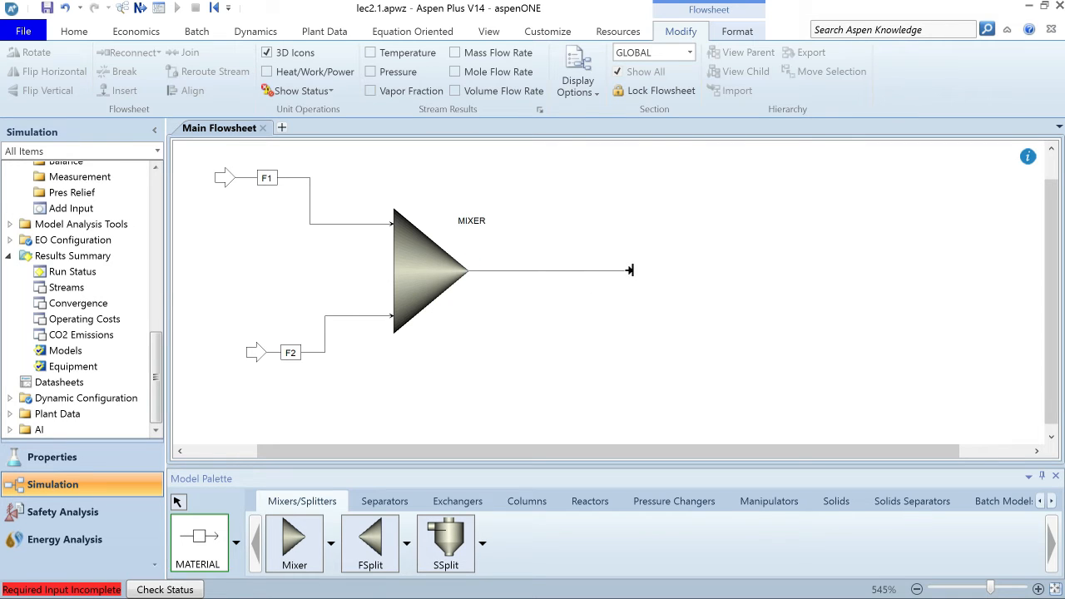
left_click(628, 273)
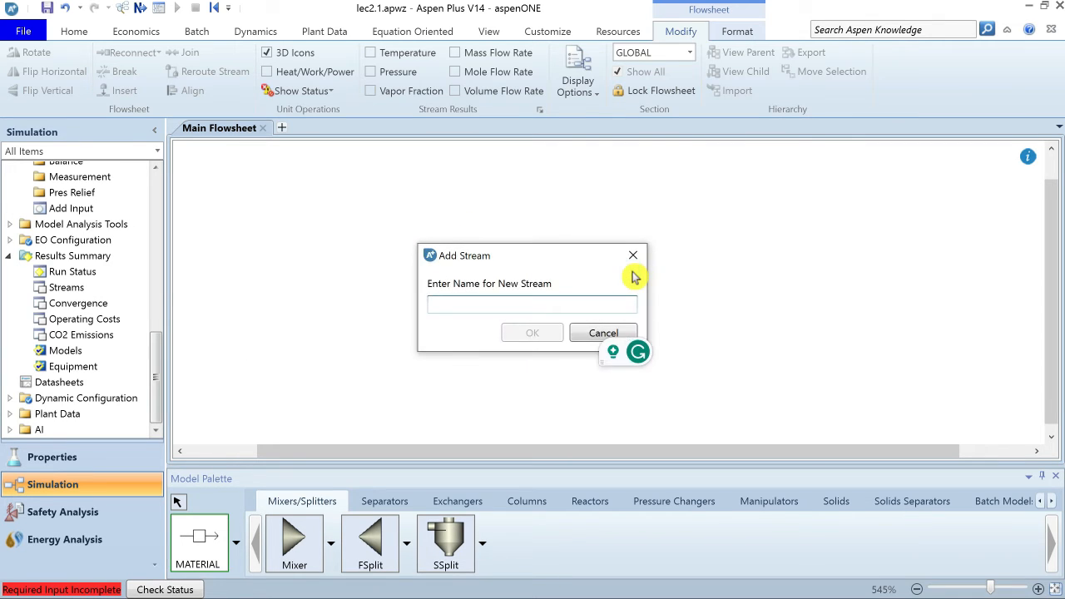
type("PRODUCT")
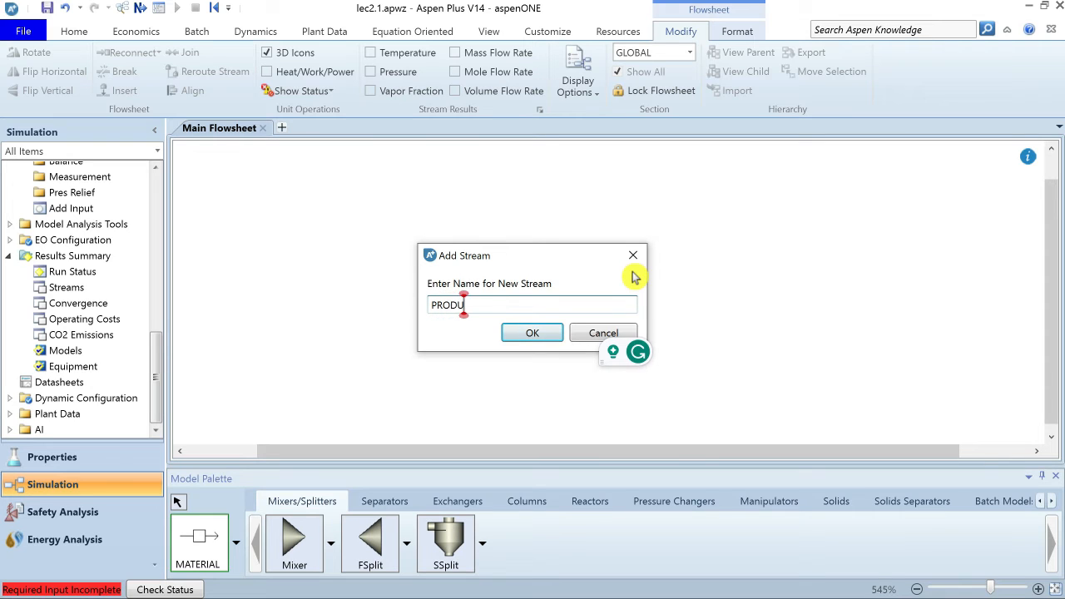
left_click(545, 334)
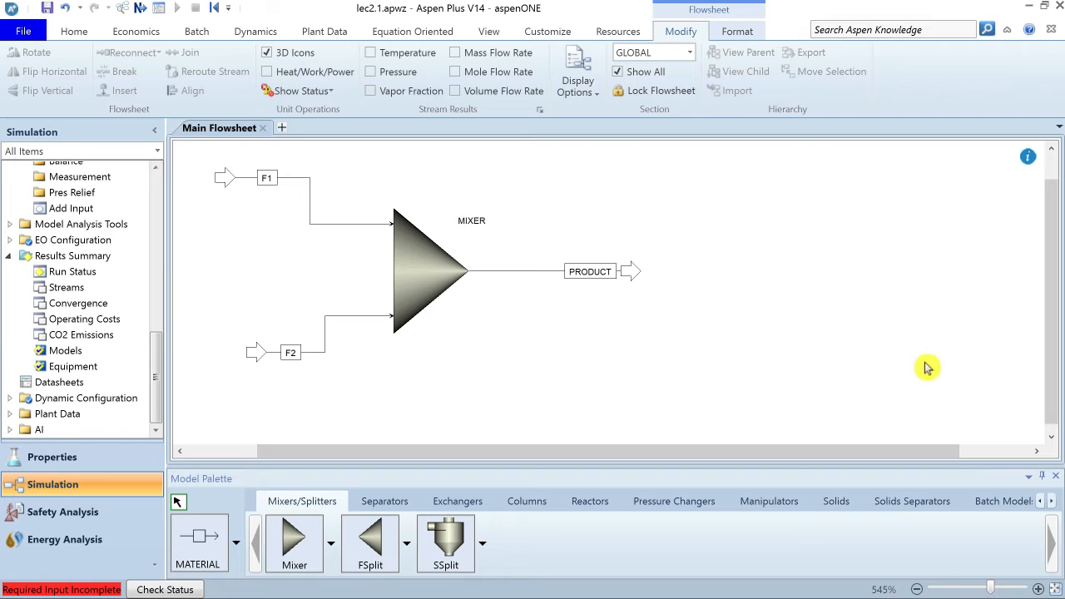
Step: Set the model palette to auto hide
left_click(1032, 483)
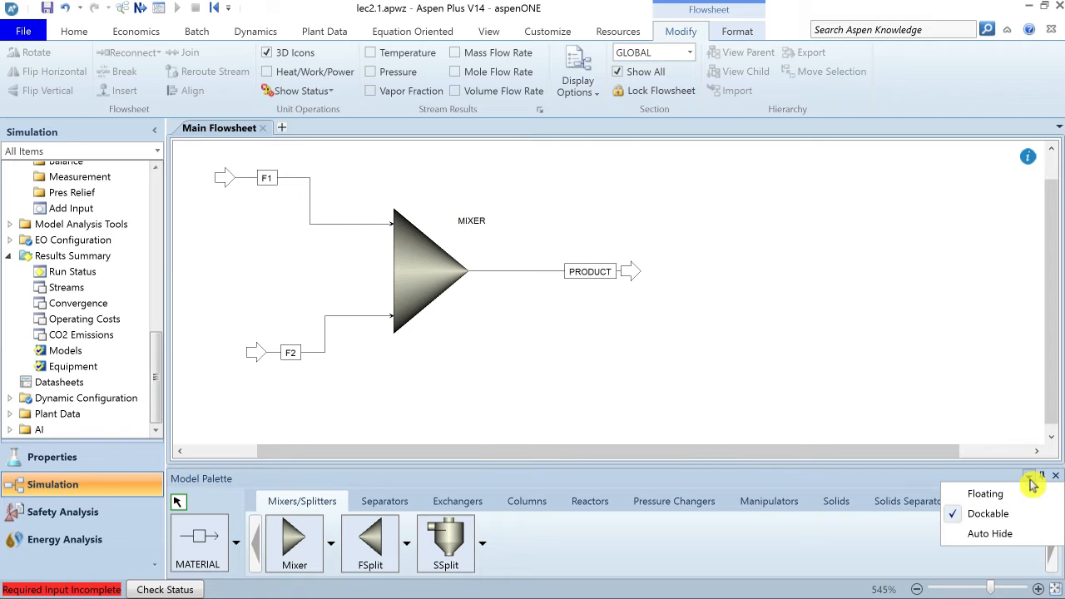
left_click(1002, 536)
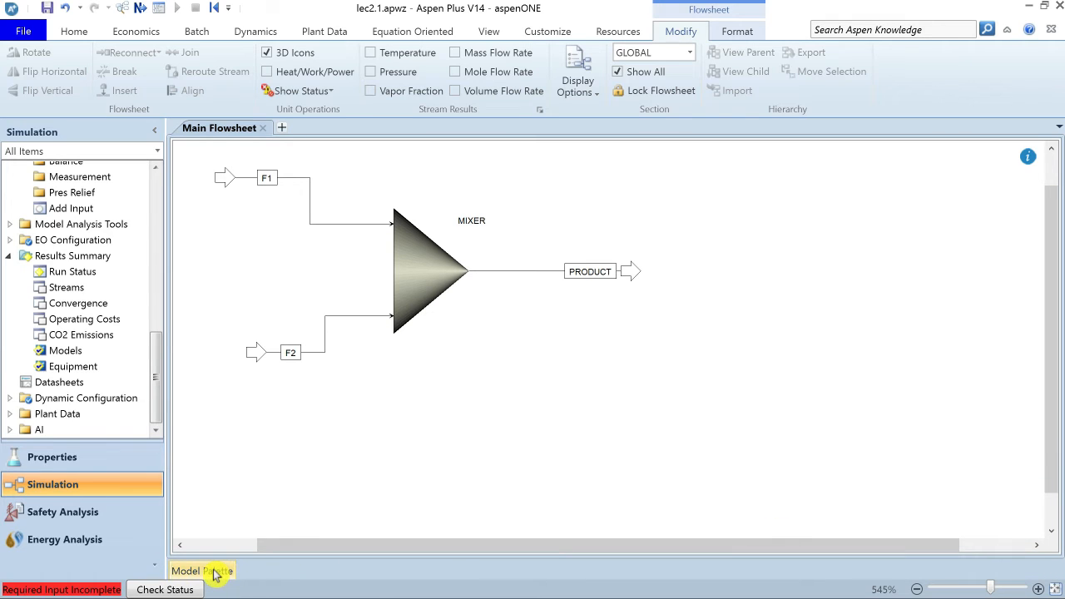
mouse_move(215, 575)
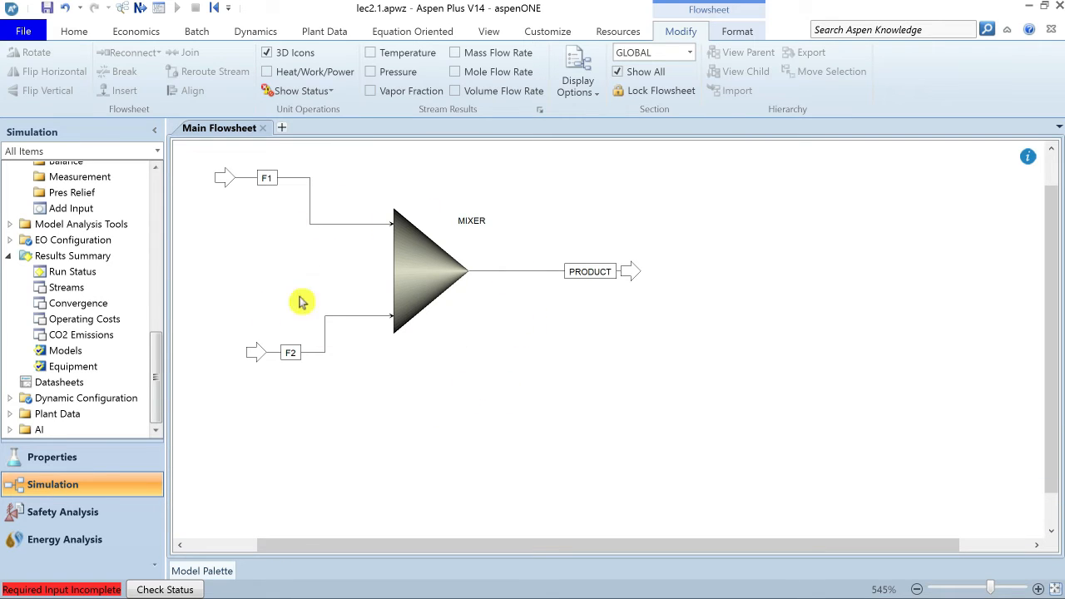
right_click(672, 371)
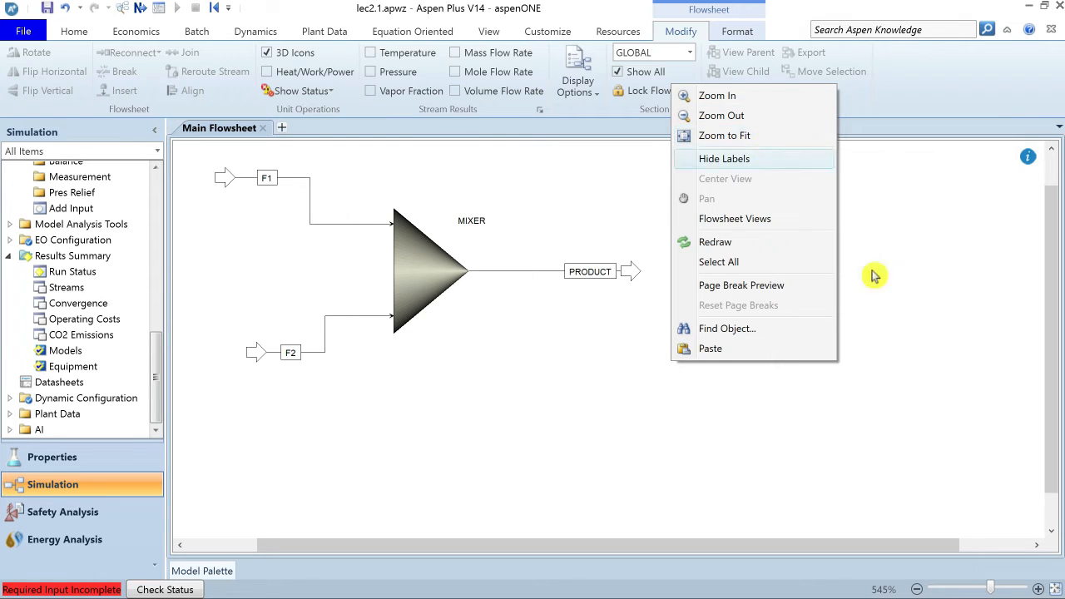
left_click(908, 366)
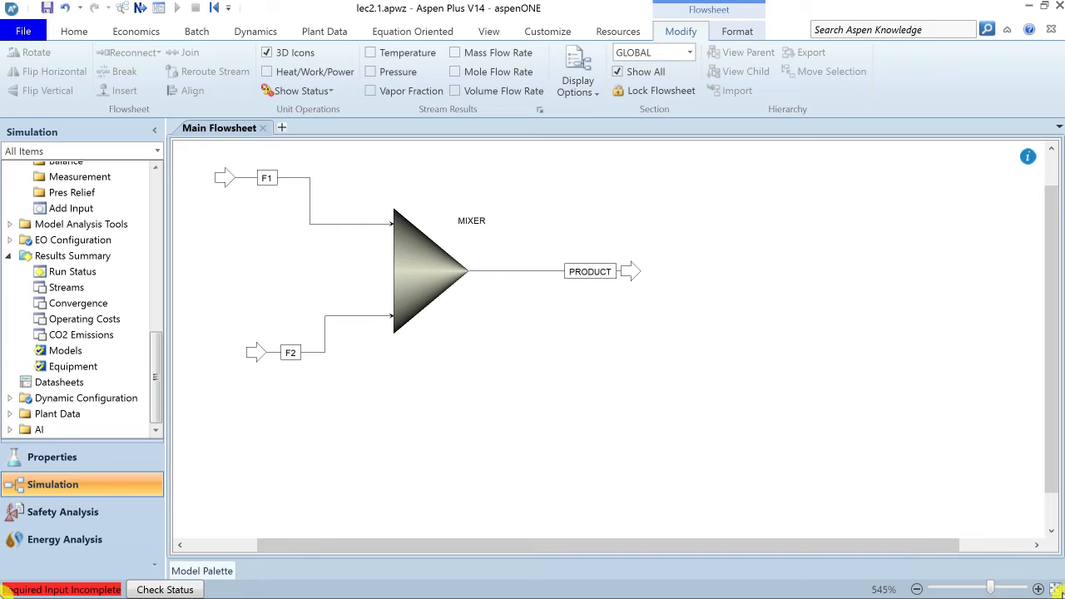
Step: Fit the whole flowsheet in the window and shrink the mixer block's icon slightly
left_click(1055, 589)
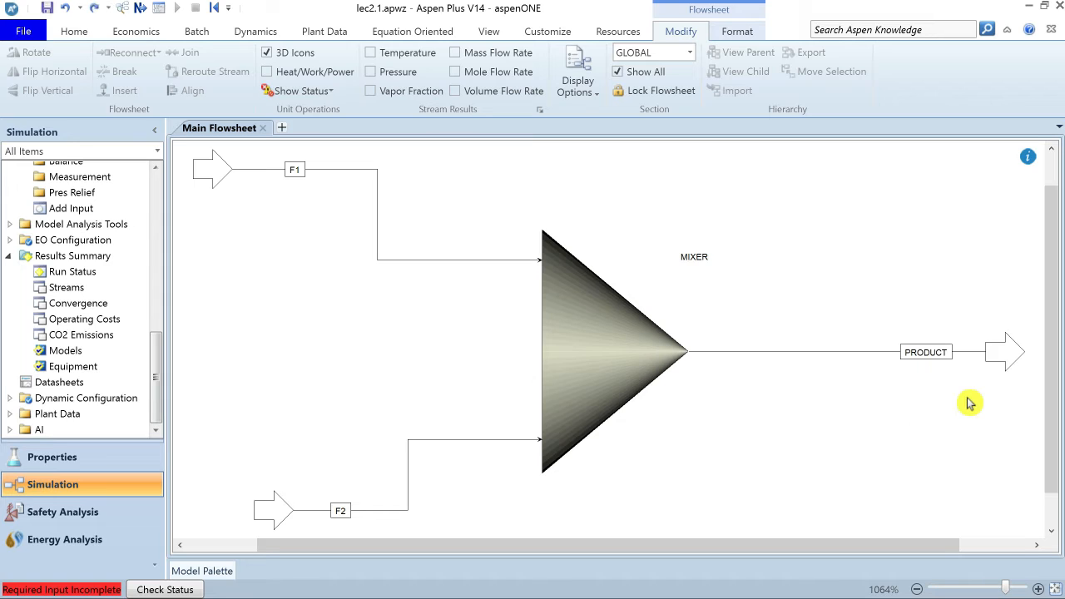
left_click(601, 356)
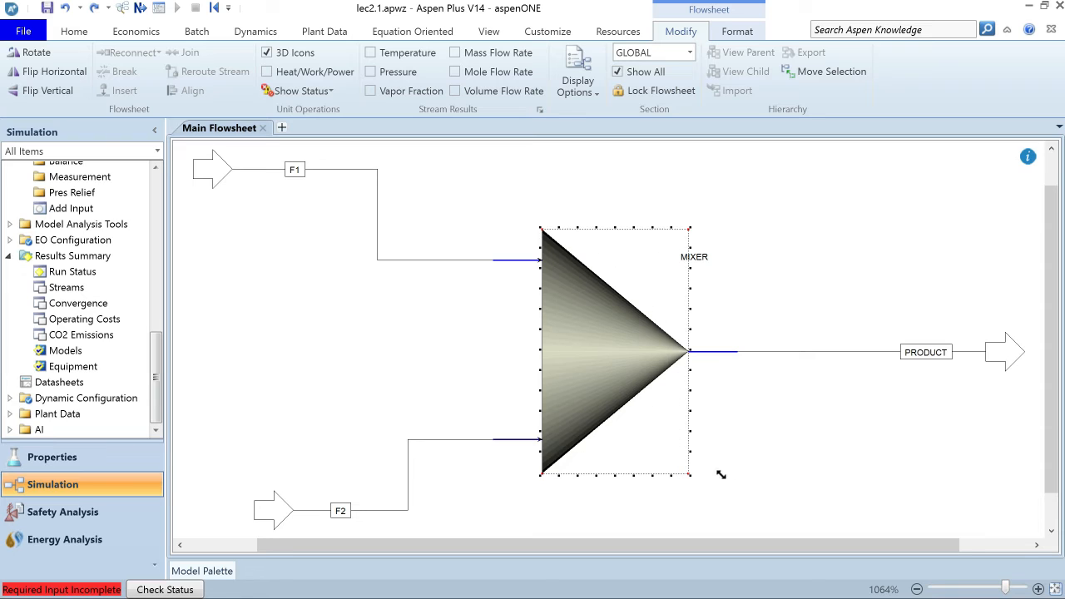
mouse_move(689, 475)
left_mouse_down()
mouse_move(686, 449)
mouse_move(689, 470)
mouse_move(679, 460)
left_mouse_up()
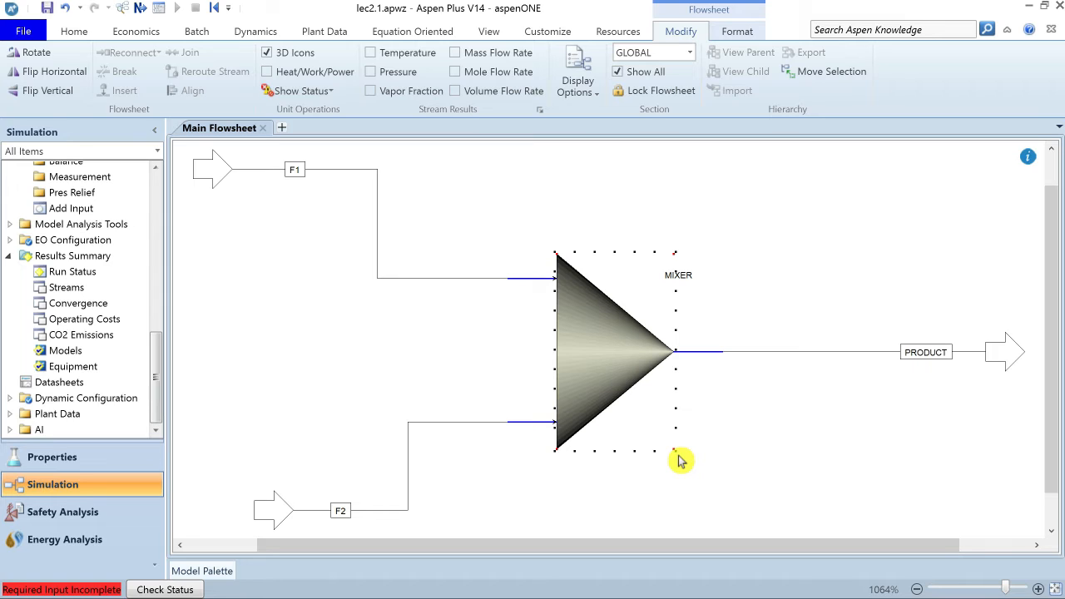
Step: Exchange the mixer's icon repeatedly, cycling through the alternative shapes back to the large triangle
right_click(608, 360)
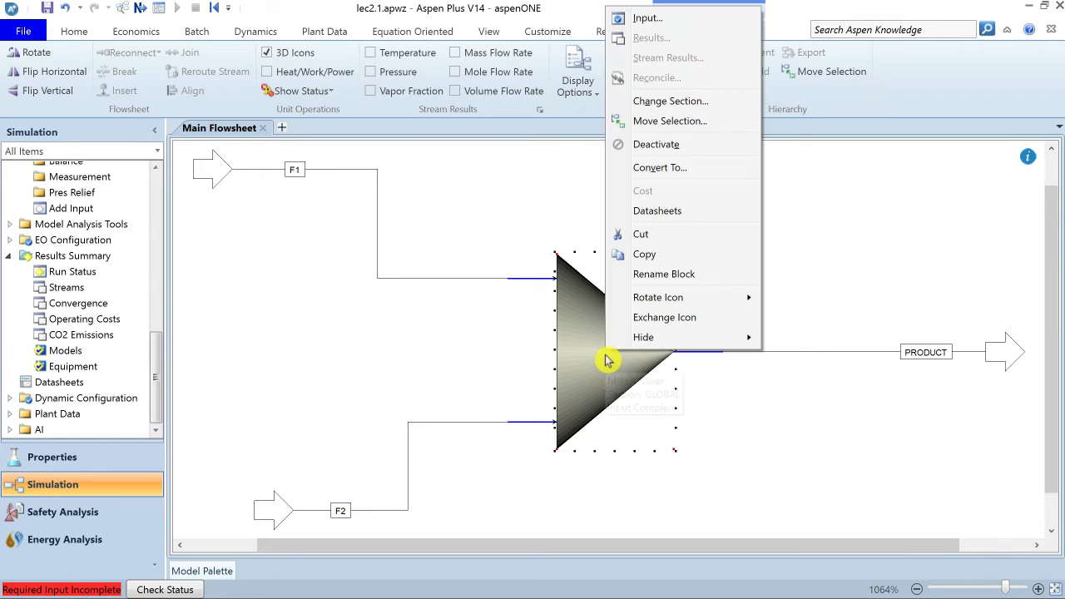
left_click(698, 319)
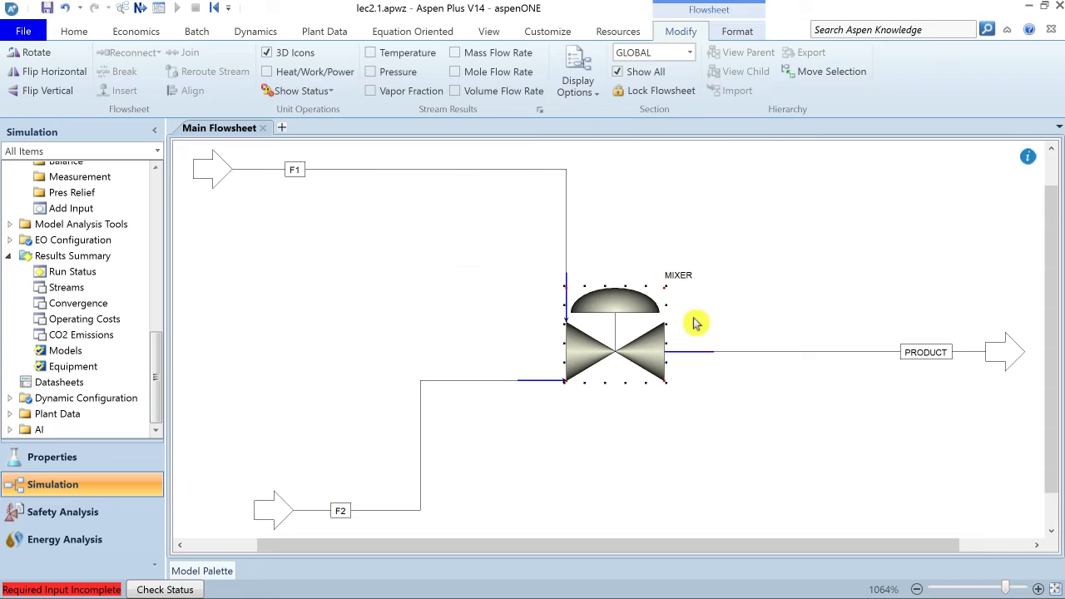
right_click(694, 288)
left_click(682, 314)
right_click(624, 348)
left_click(685, 313)
right_click(619, 352)
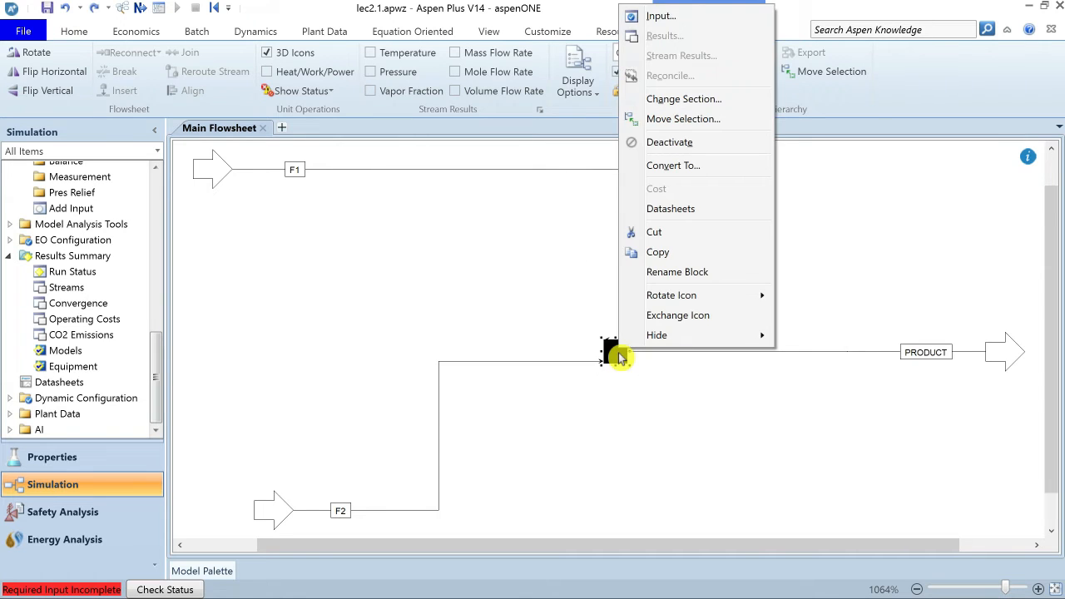
left_click(682, 317)
right_click(621, 352)
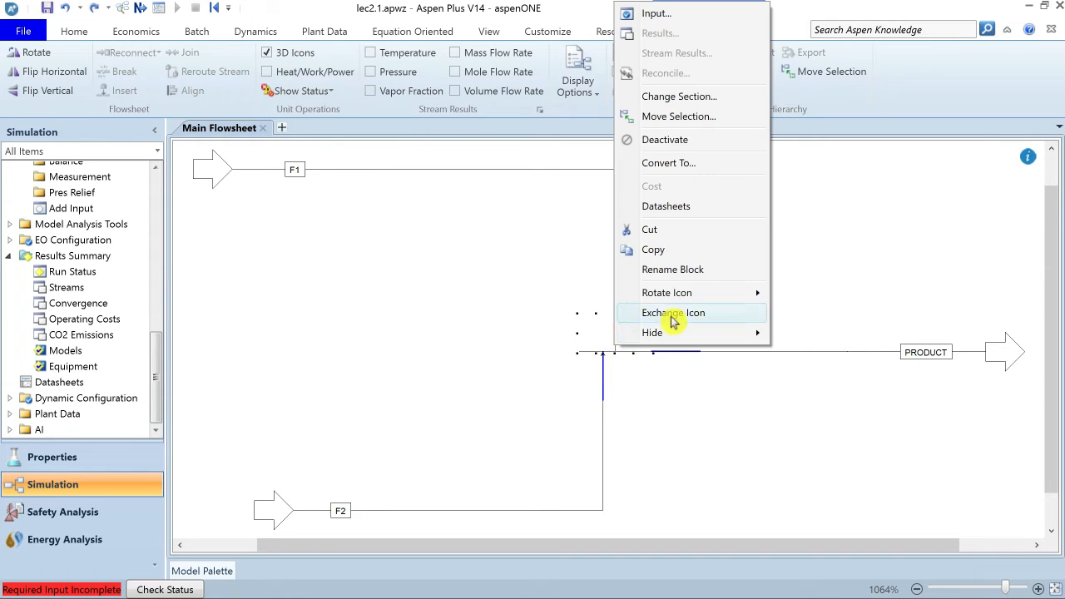
left_click(675, 312)
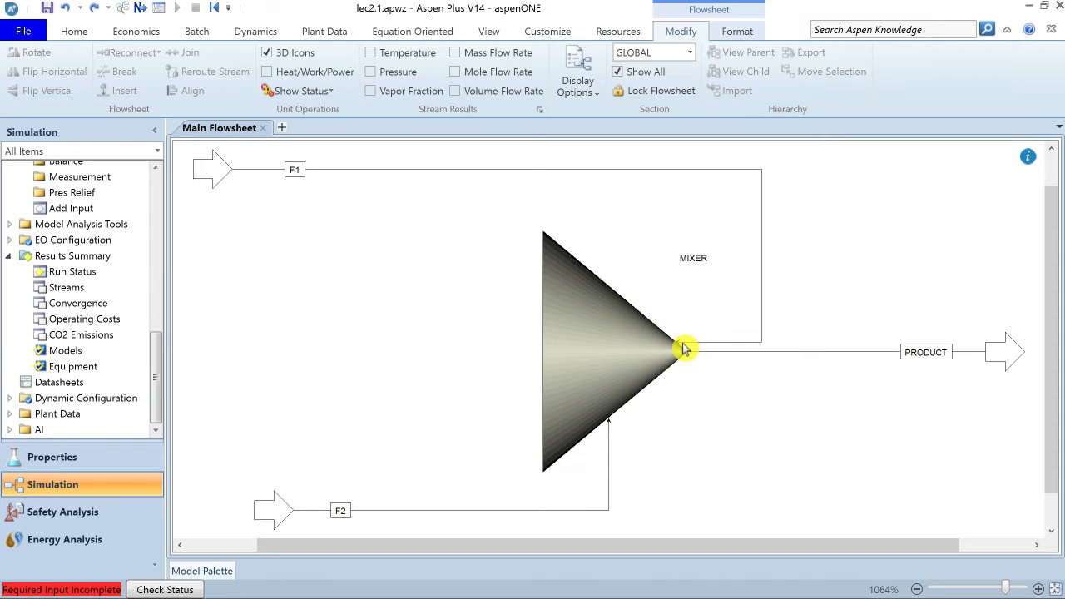
Step: Move the F1 and F2 connection points to the upper and lower parts of the mixer's flat inlet side
left_click_drag(683, 348, 542, 250)
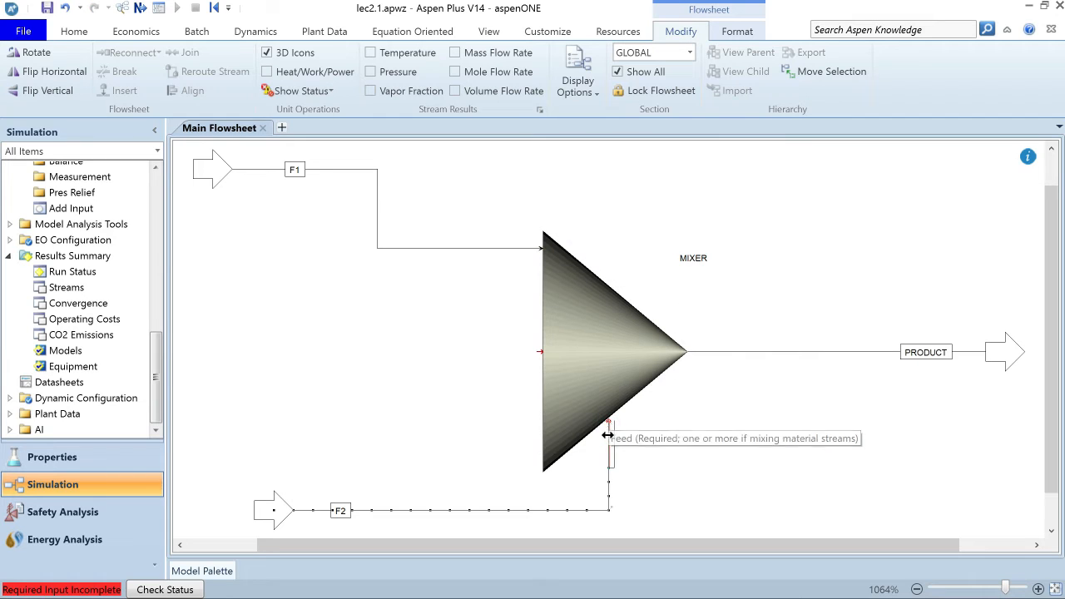
left_click_drag(609, 424, 531, 419)
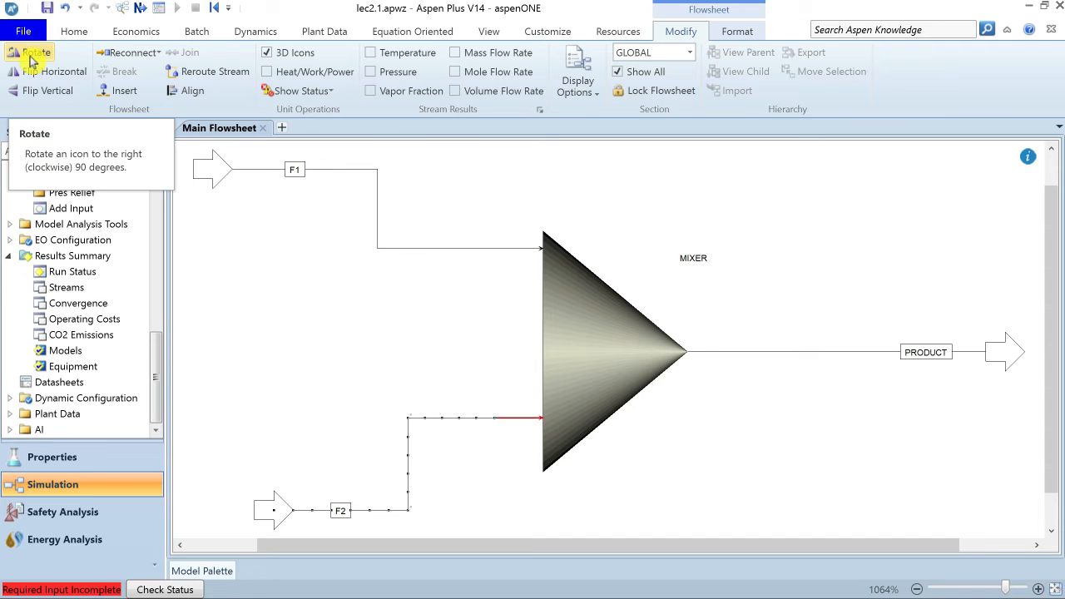
Step: Rotate the mixer's icon 90 degrees clockwise and flip it both horizontally and vertically
left_click(630, 346)
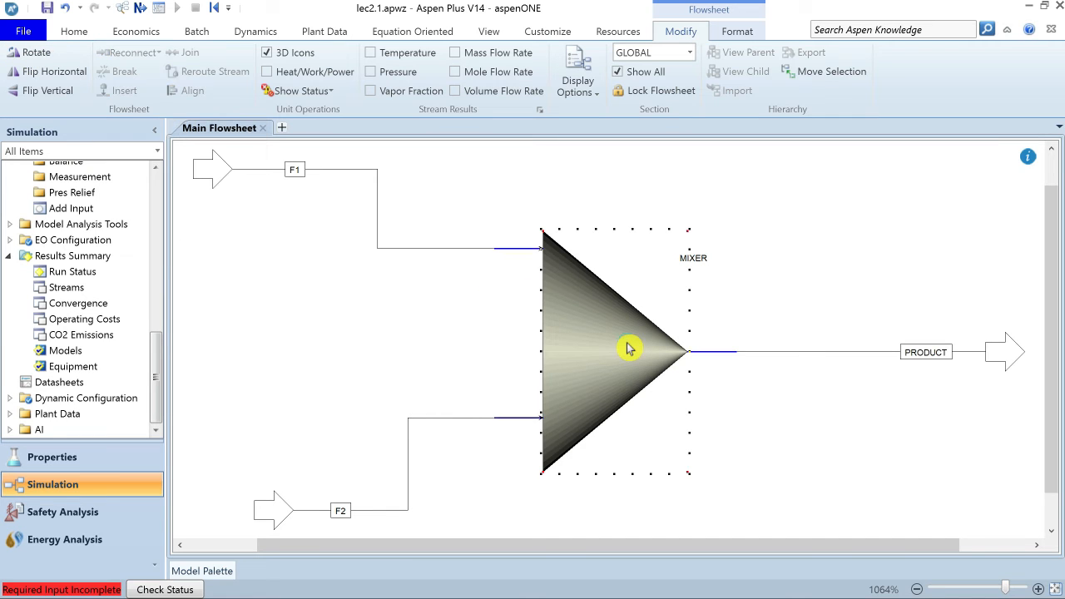
left_click(38, 57)
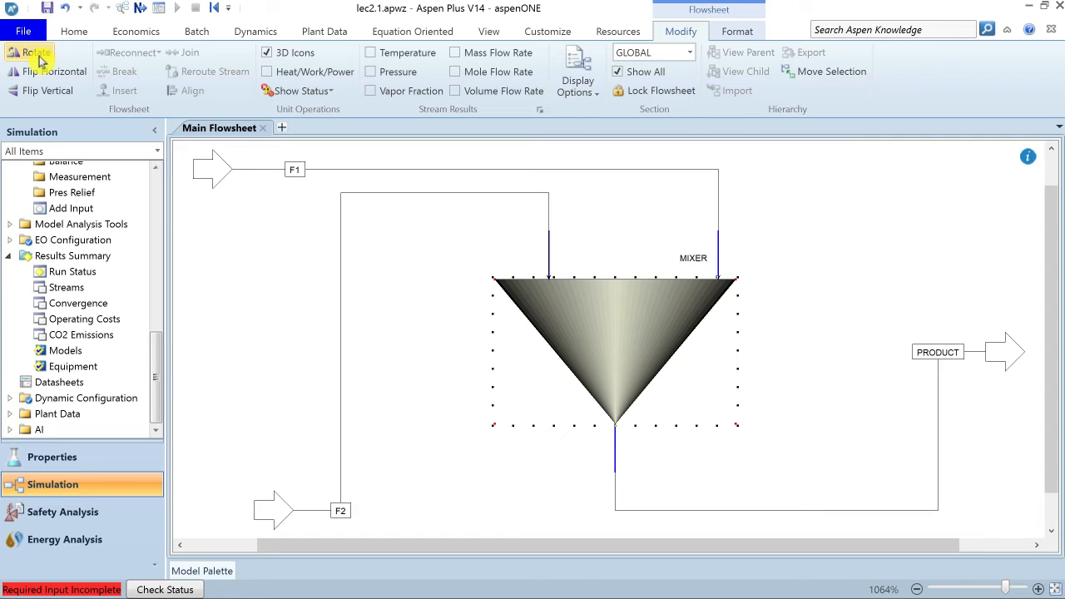
left_click(50, 73)
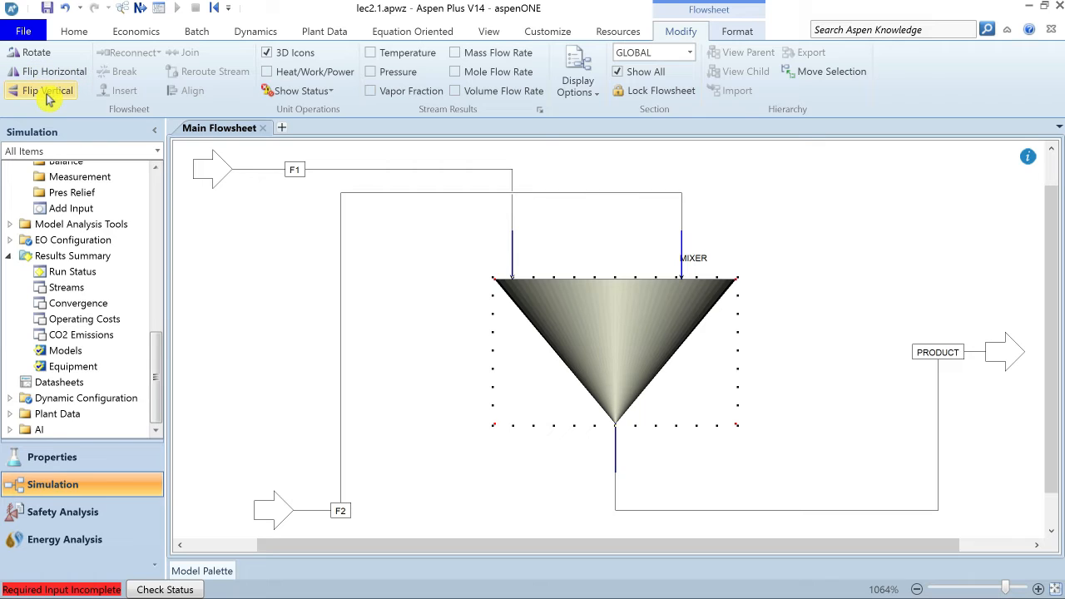
left_click(46, 93)
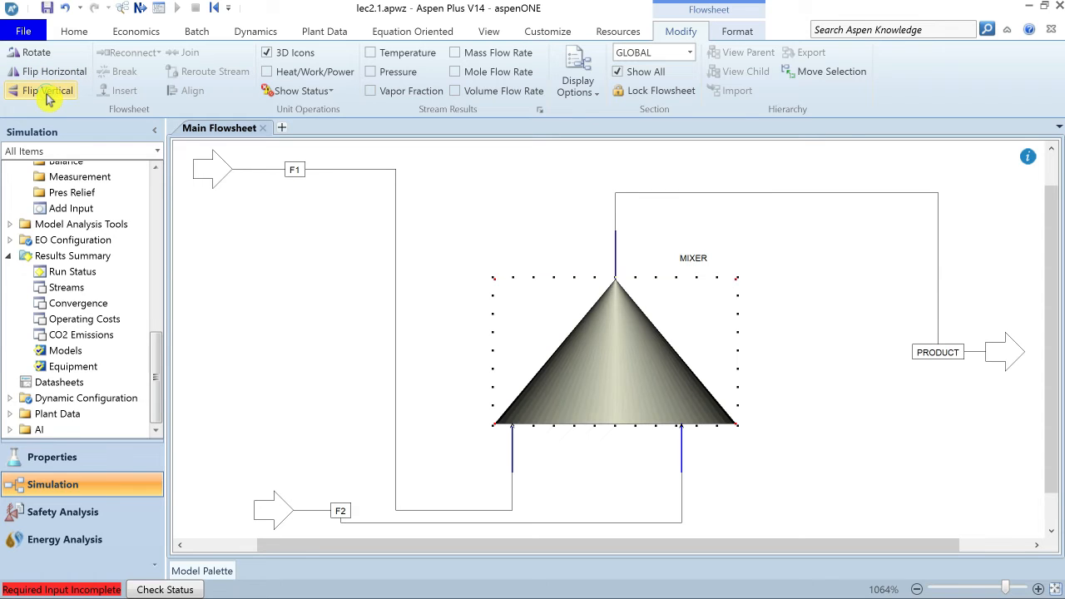
Step: Rotate the mixer's icon right so its tip points toward the PRODUCT stream, and deselect it
right_click(617, 365)
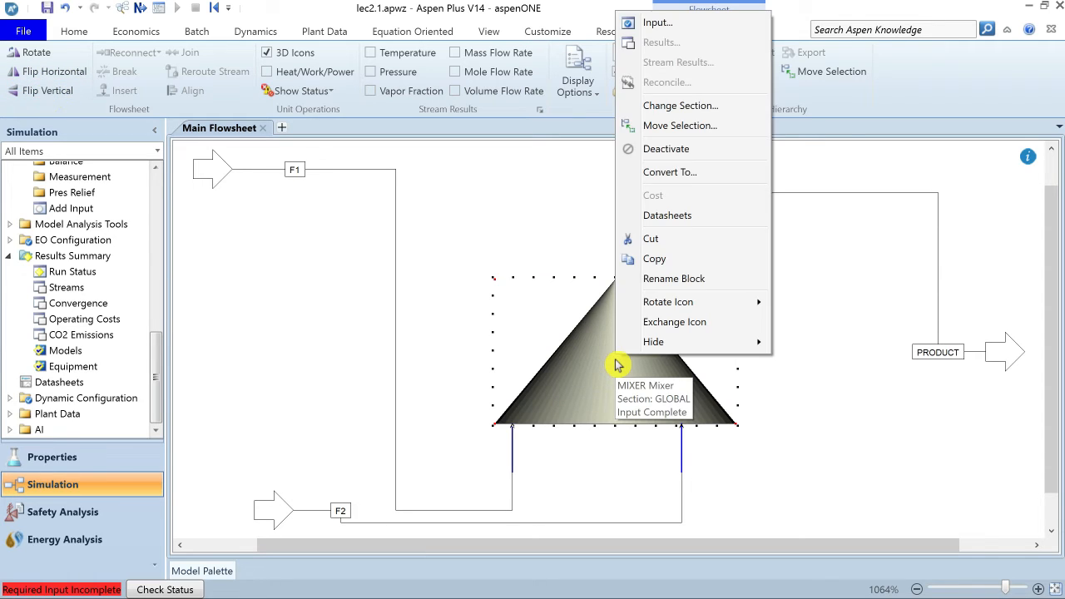
mouse_move(723, 310)
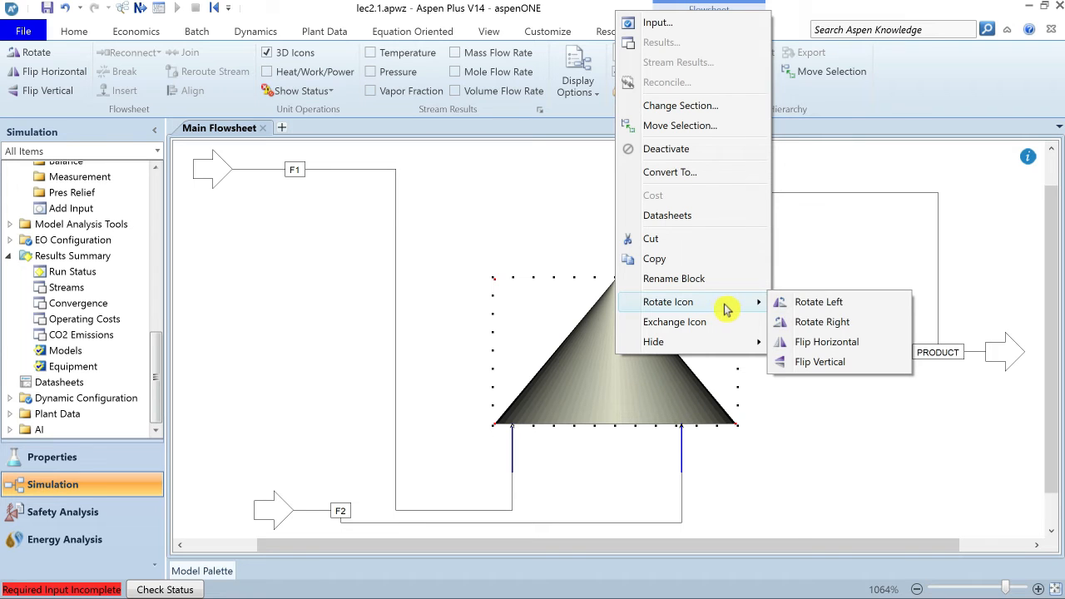
left_click(845, 328)
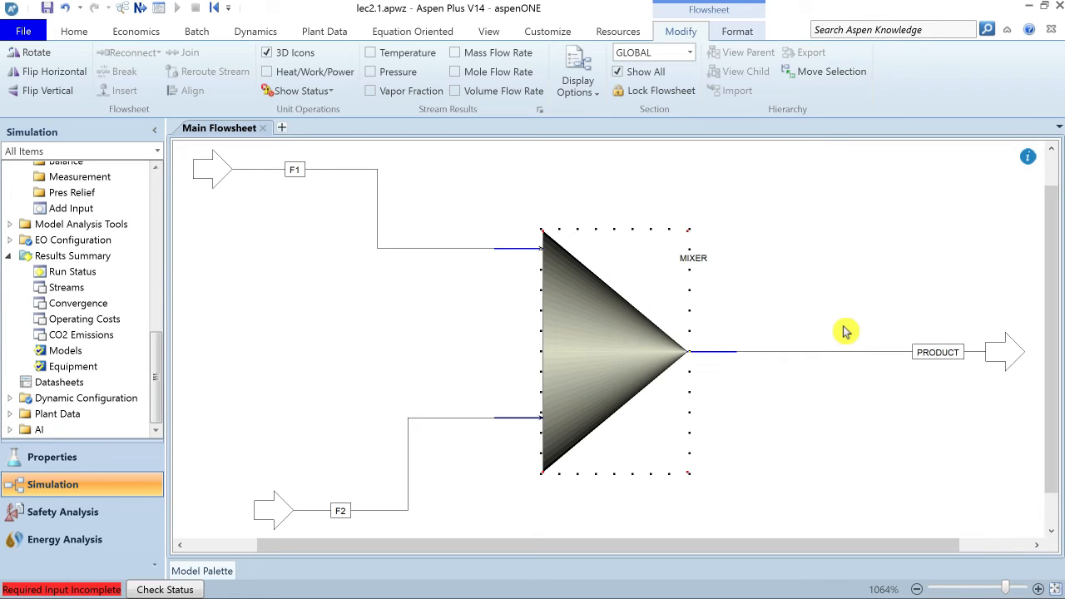
left_click(791, 318)
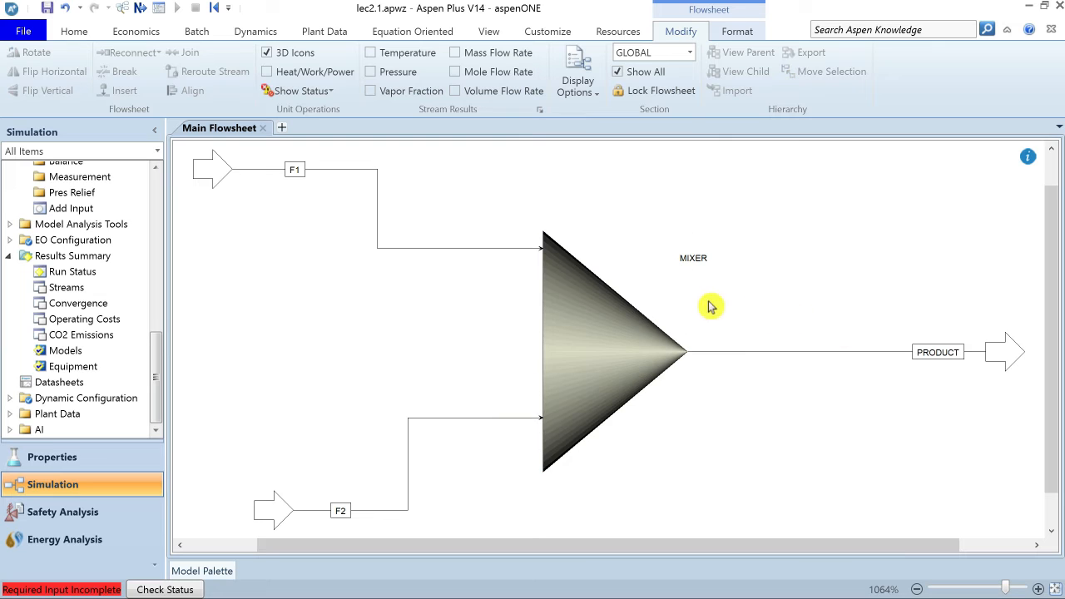
Step: Lower the F1 feed line toward its mixer inlet and align the stream into a straight line
left_click(458, 252)
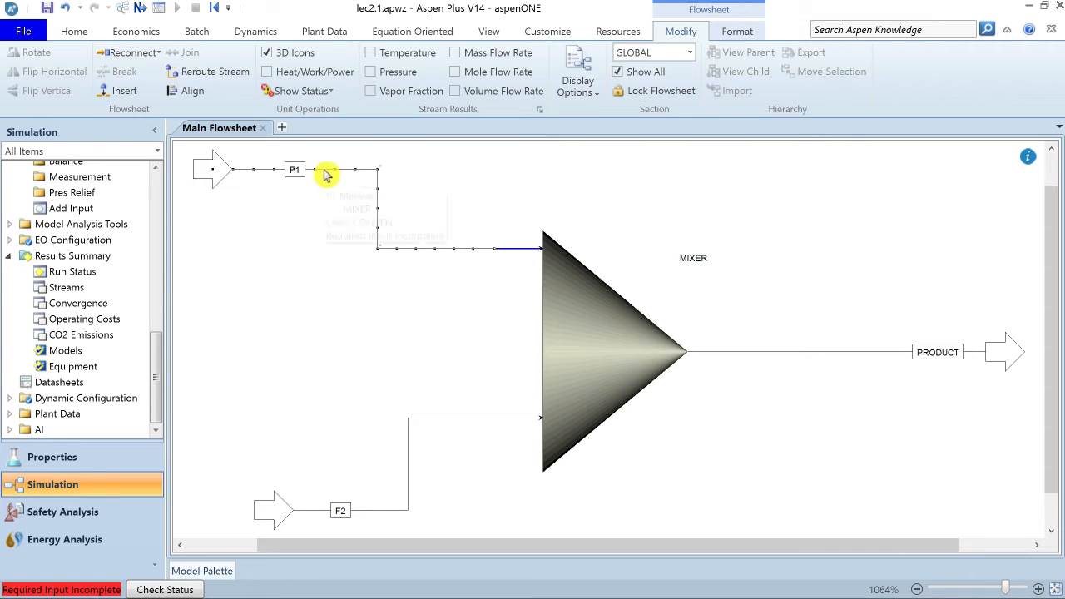
left_click_drag(324, 169, 322, 207)
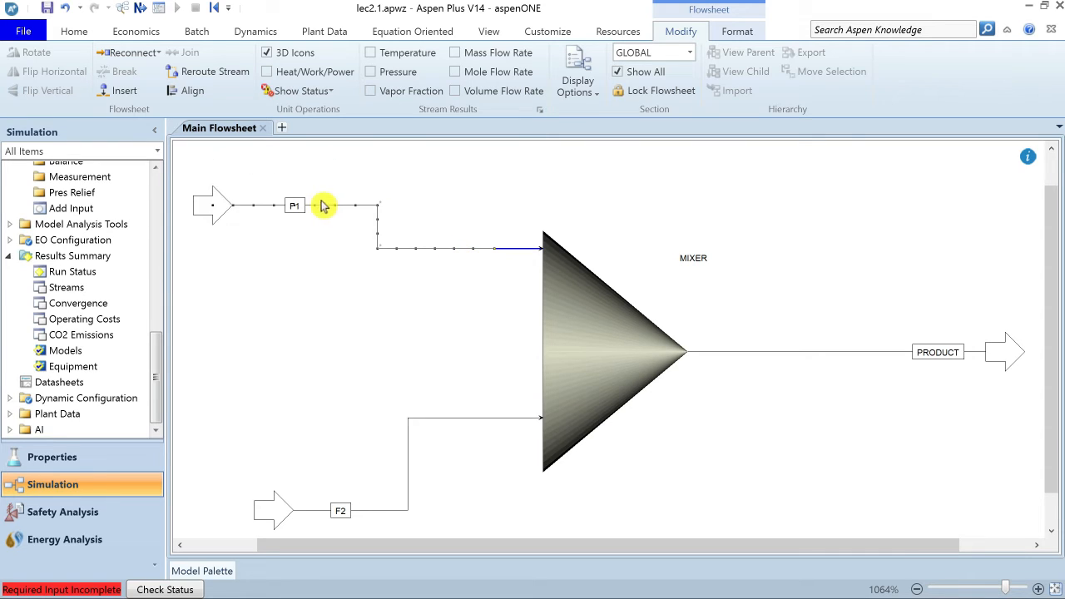
left_click(192, 98)
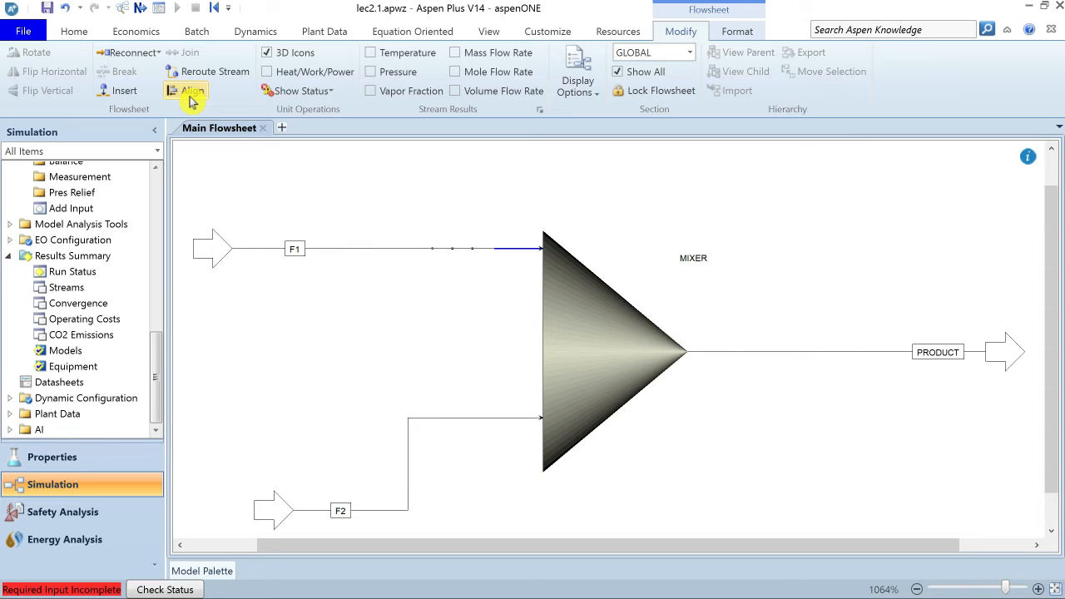
Step: Select everything on the flowsheet and align it so all streams run straight into and out of the mixer
key("ctrl+a")
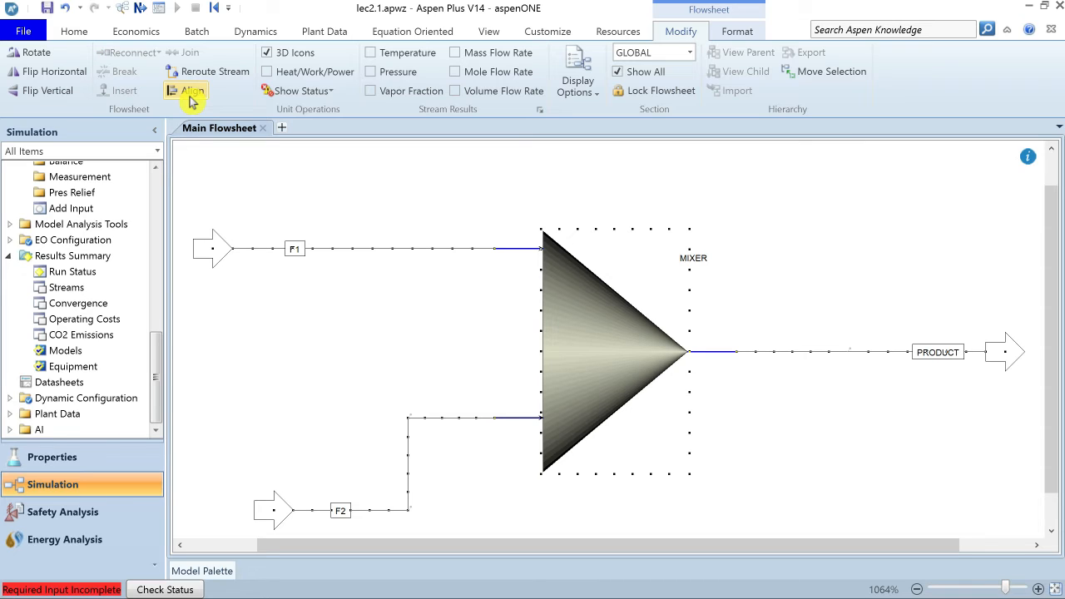
left_click(191, 97)
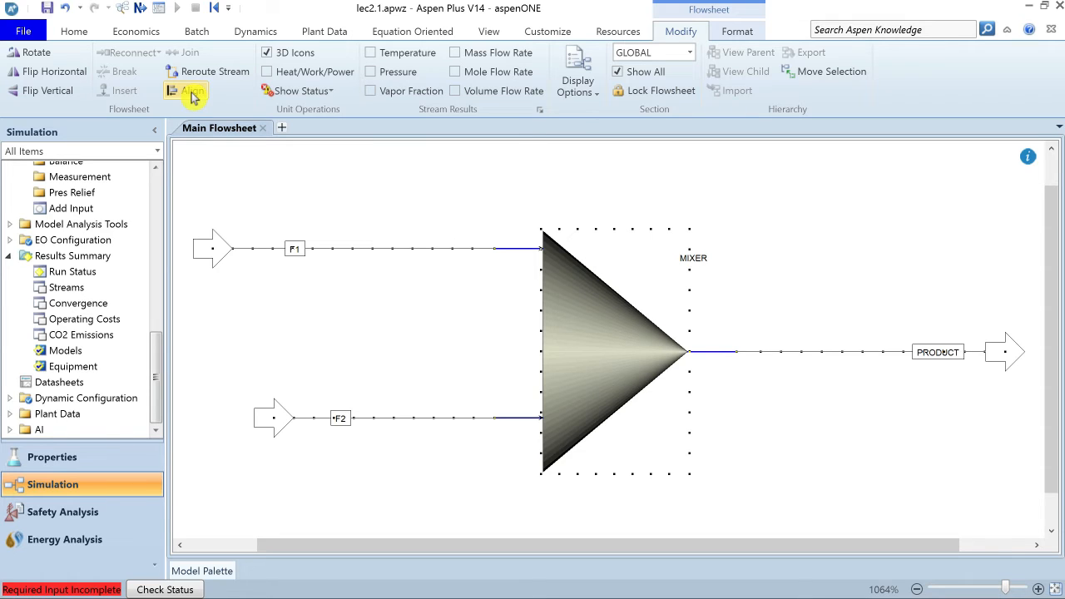
left_click(191, 92)
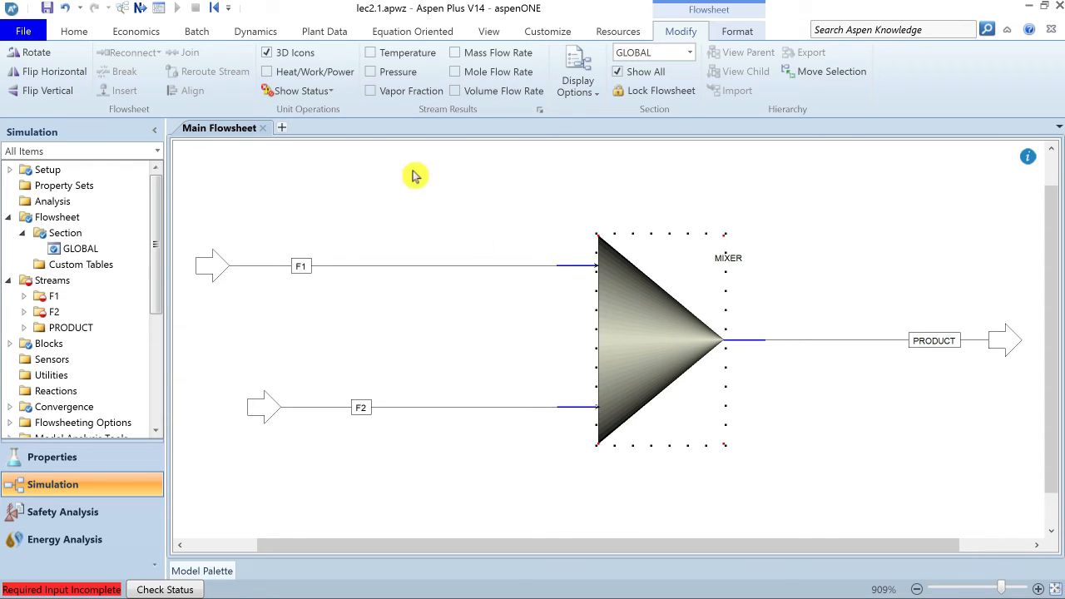
Step: Turn the 3D display of the unit operation icons off and back on
left_click(266, 53)
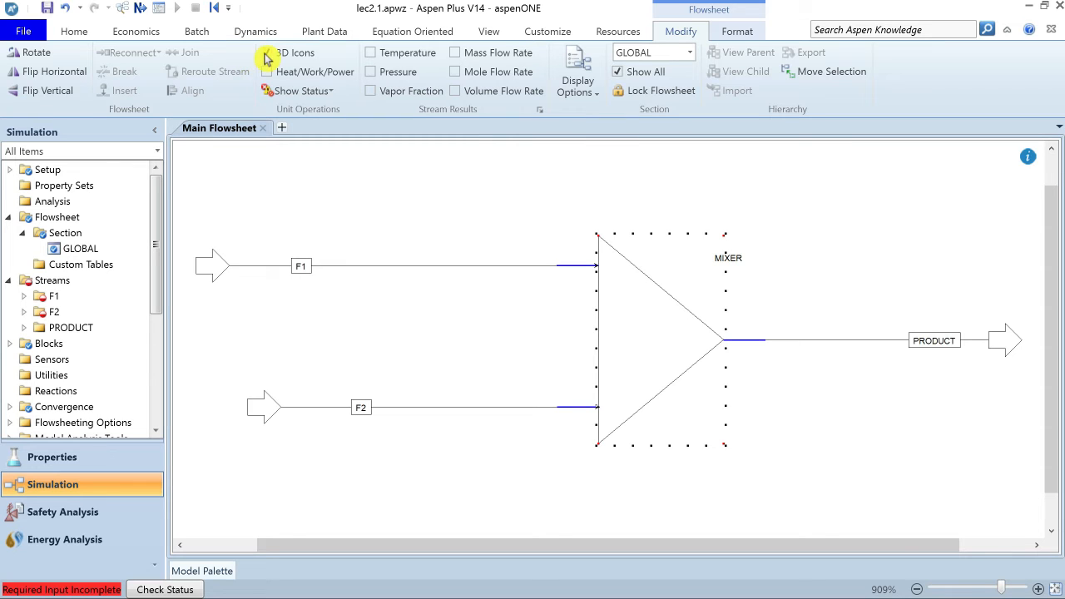
left_click(267, 52)
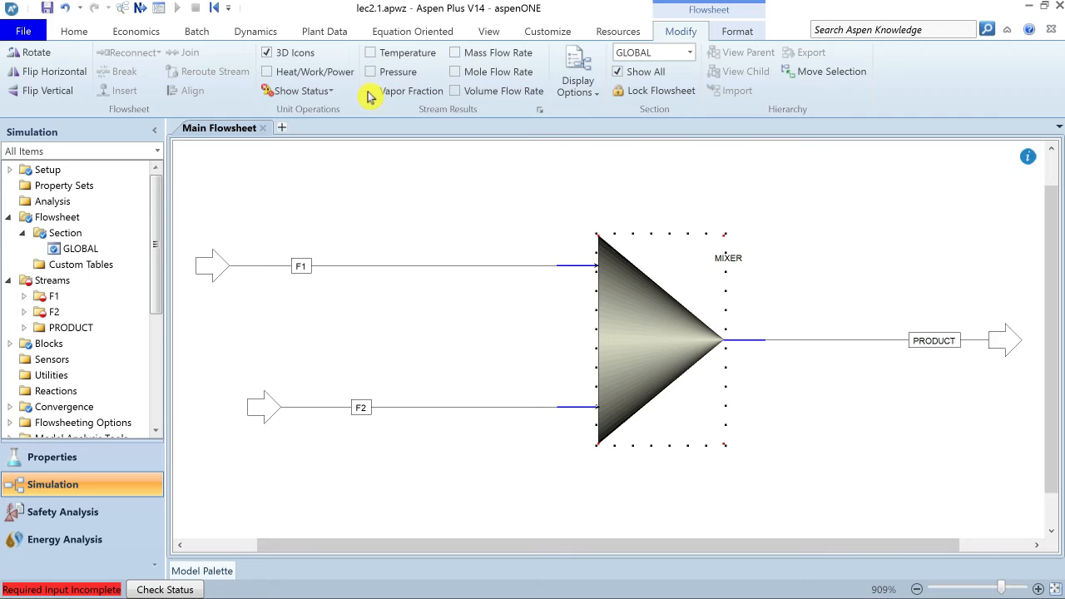
Step: Add a text label reading "Mixer example" above the F1 stream on the flowsheet
left_click(736, 33)
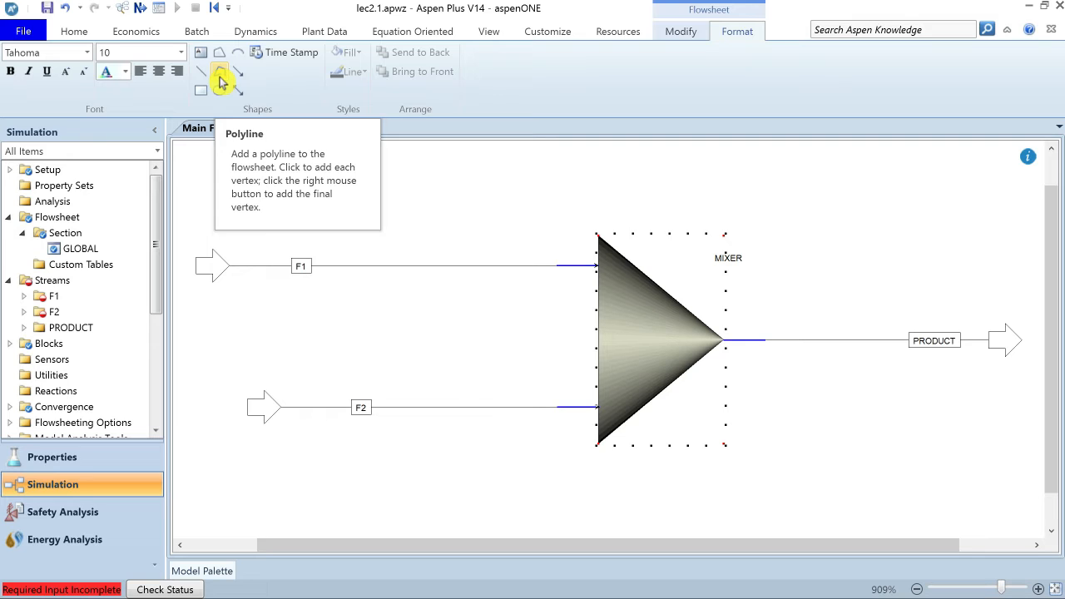
left_click(200, 51)
left_click(463, 183)
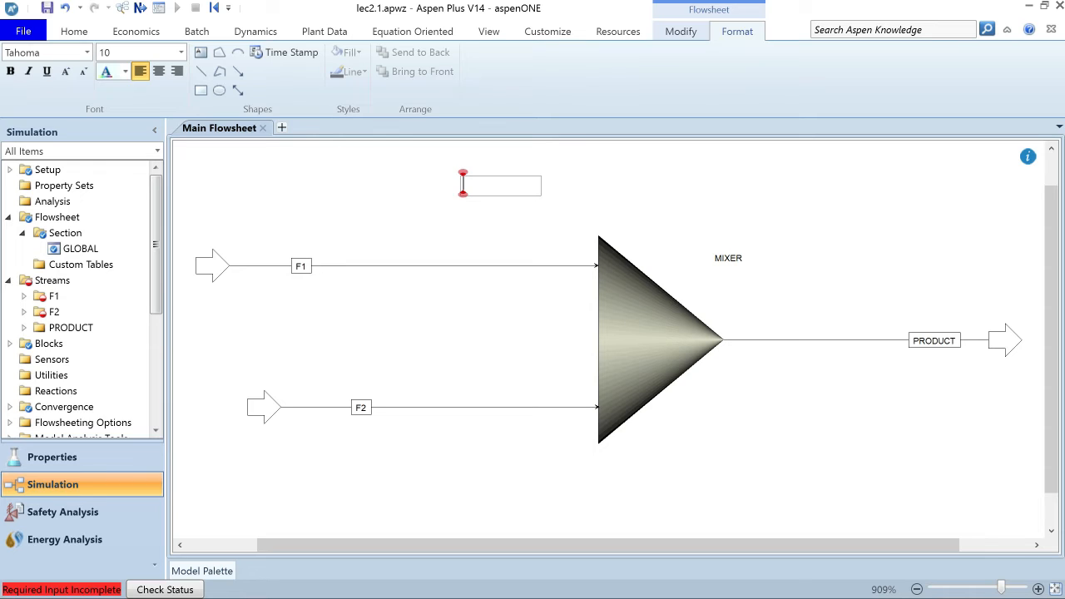
type("Mixer example")
left_click(650, 198)
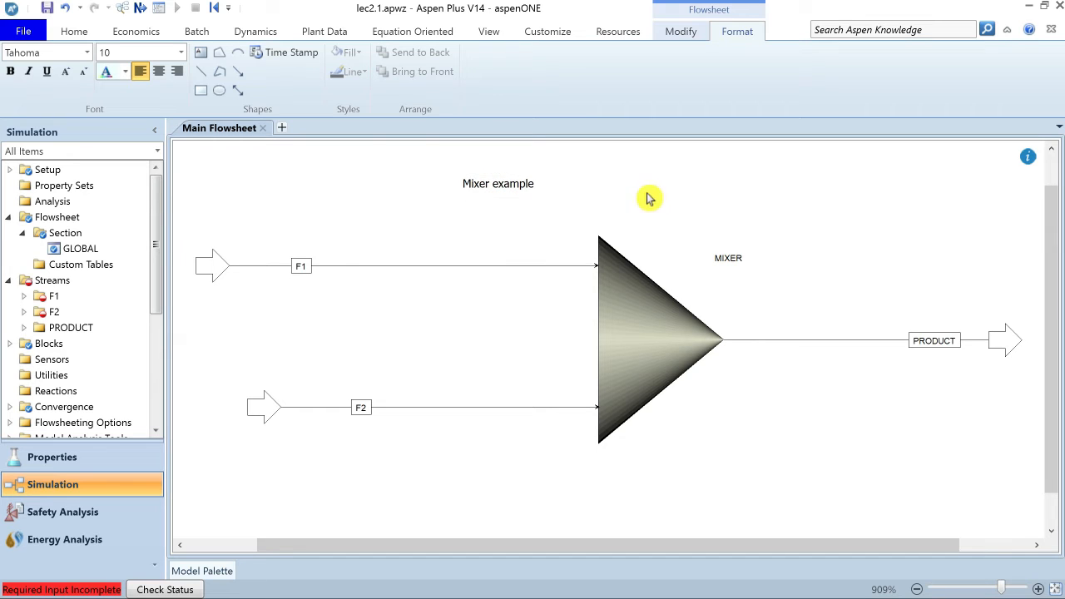
Step: Format the "Mixer example" label in Times New Roman, size 14 and bold
left_click(501, 187)
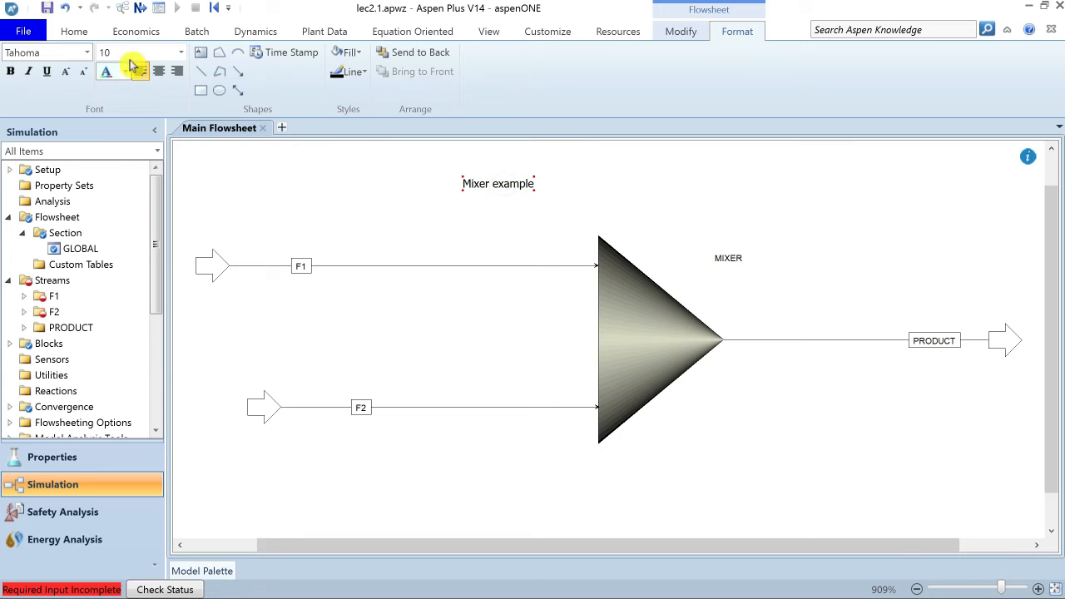
left_click(92, 58)
left_click(47, 111)
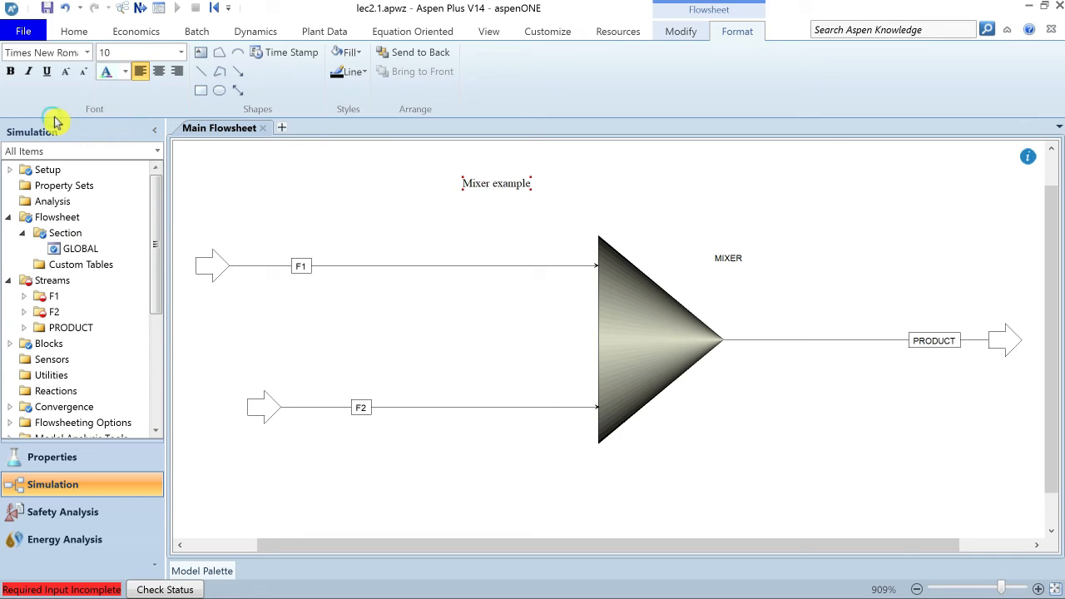
left_click(180, 53)
left_click(118, 151)
left_click(10, 70)
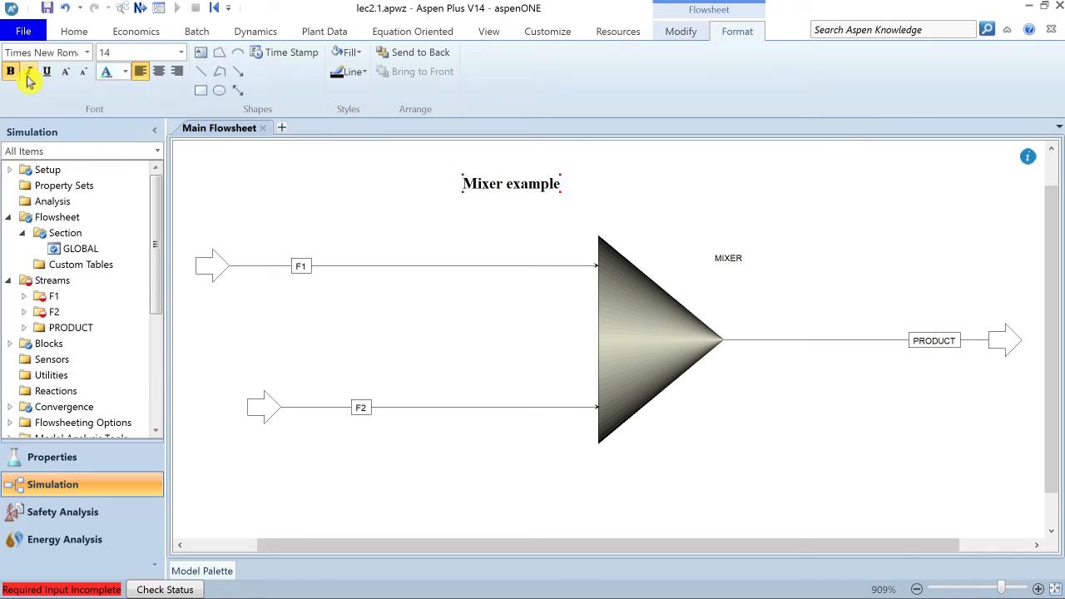
Step: Make the "Mixer example" label italic, underlined and red, and deselect it
left_click(28, 72)
left_click(47, 71)
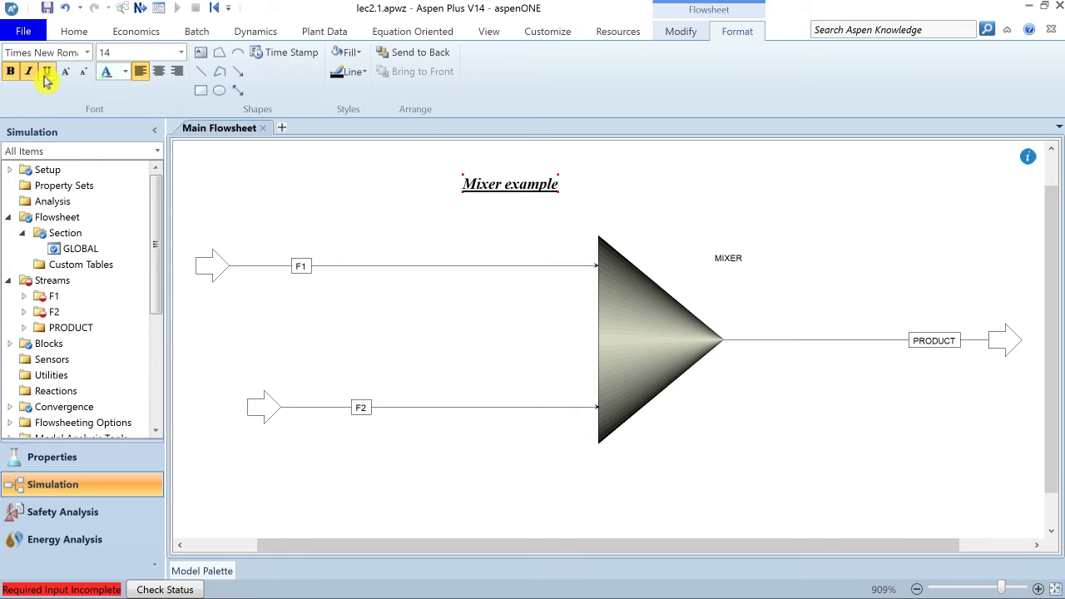
left_click(126, 72)
left_click(139, 100)
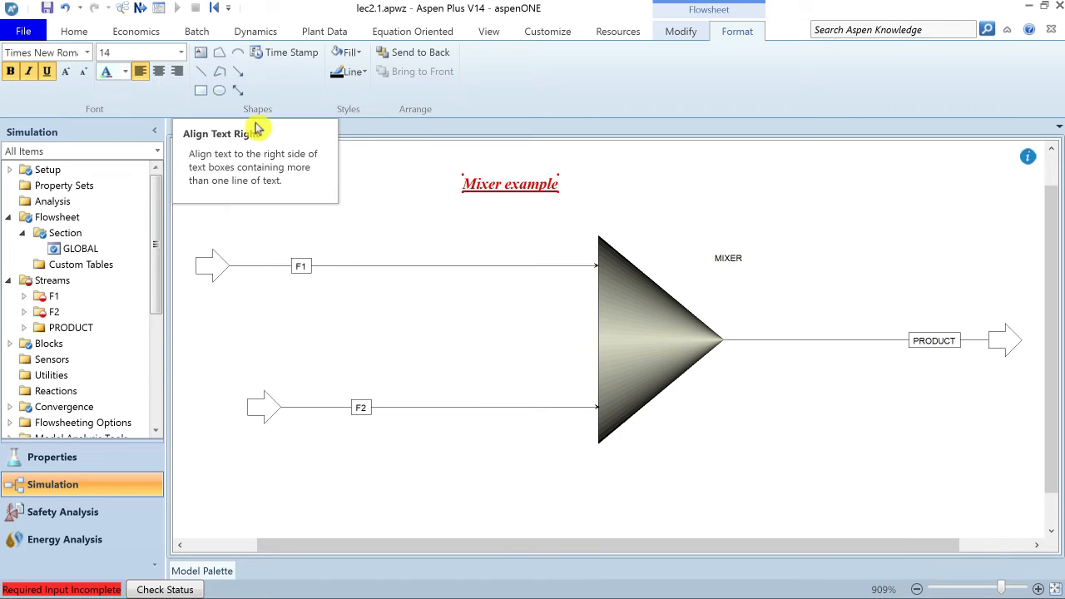
left_click(374, 212)
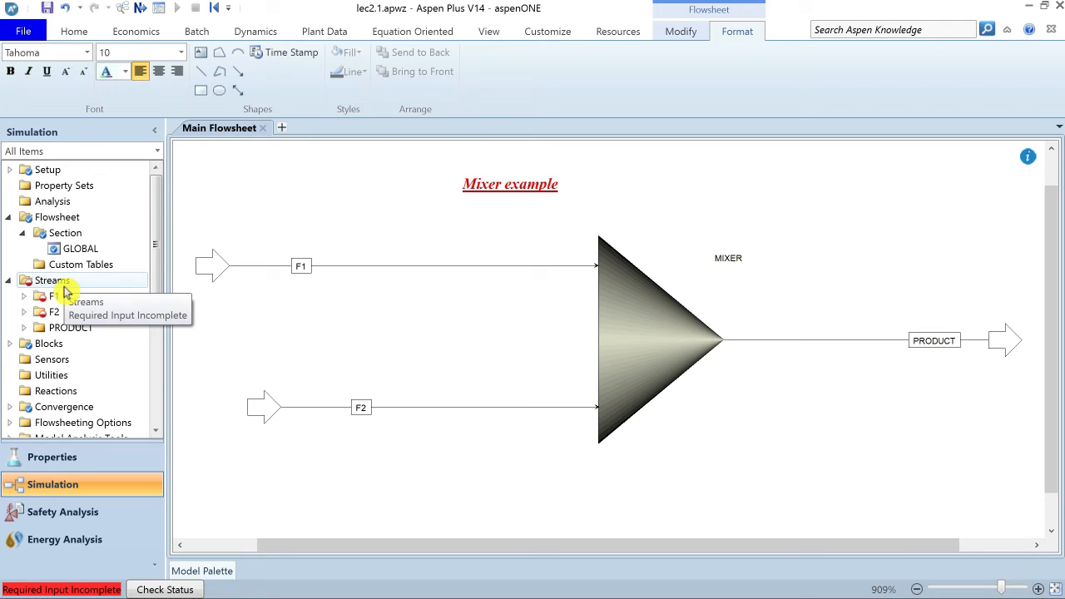
Step: Set the title in the simulation setup specifications to "Get started with the simulation environment"
left_click(9, 344)
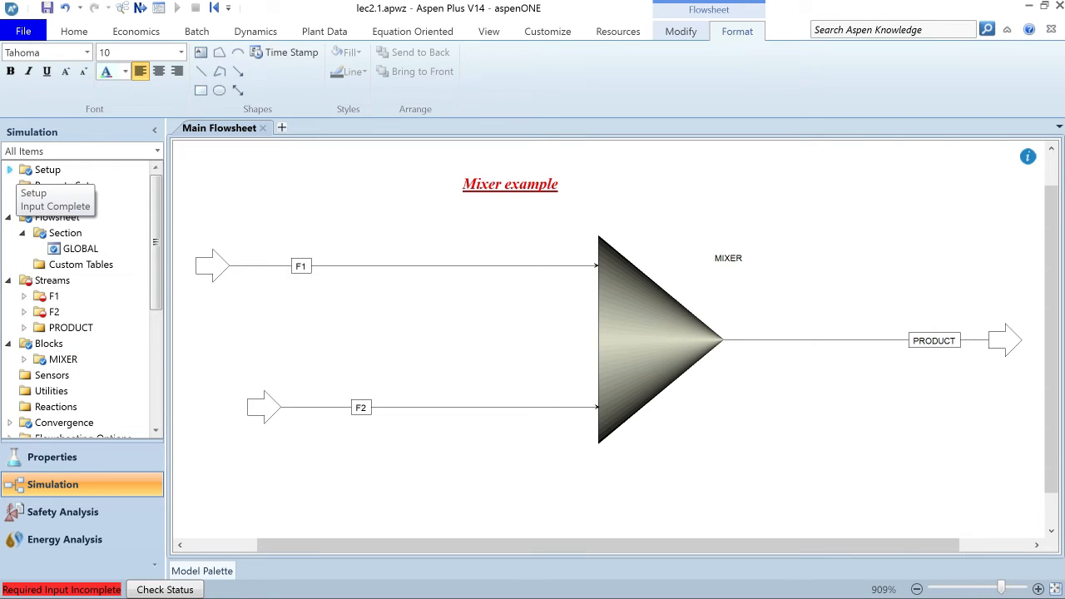
left_click(9, 170)
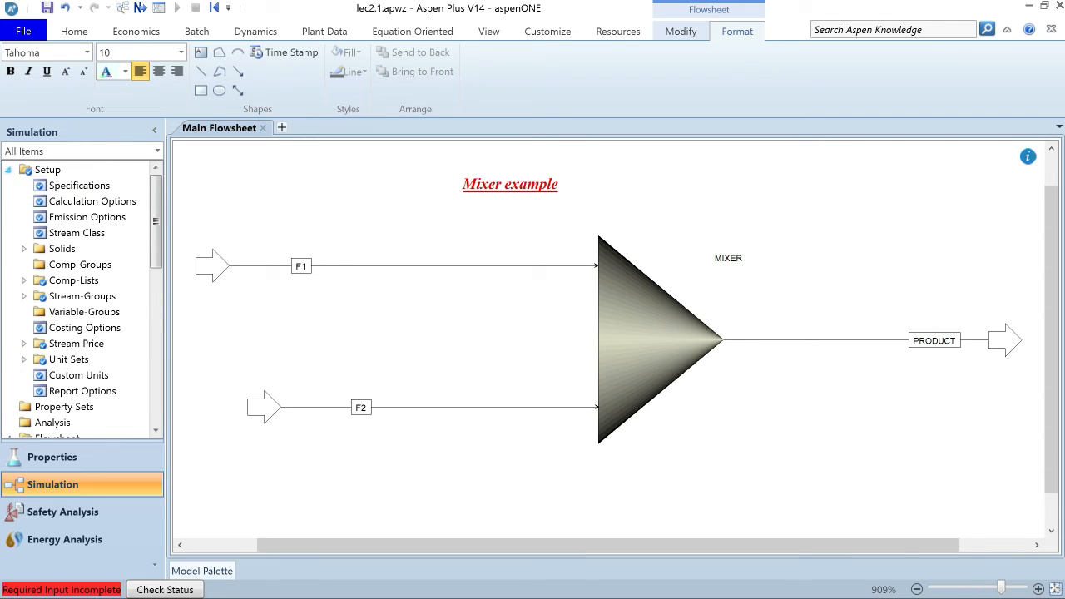
left_click(75, 188)
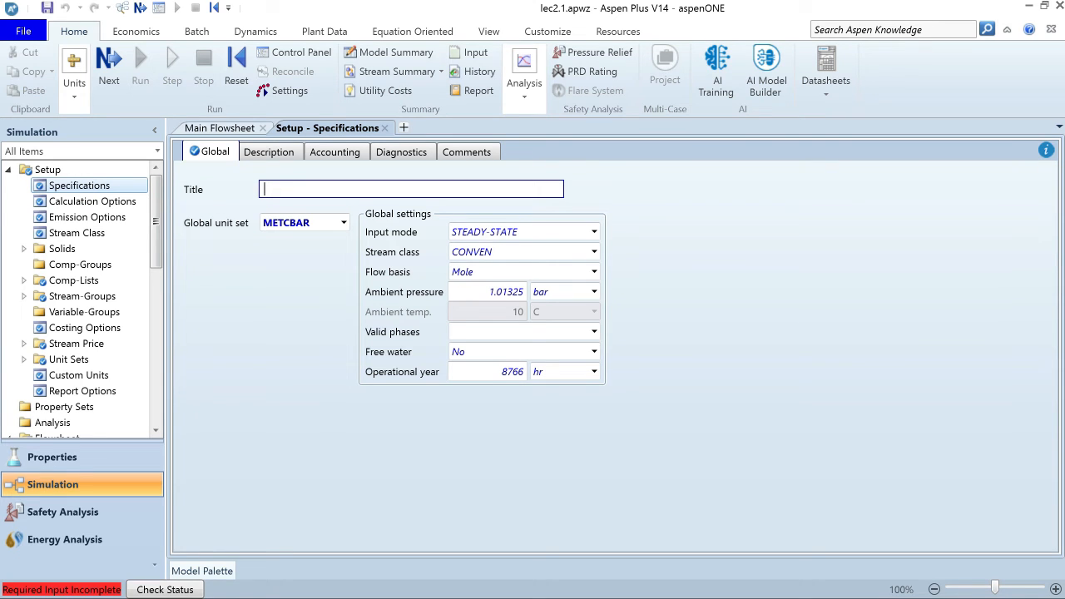
type("Get started with the simulation environment")
left_click(325, 264)
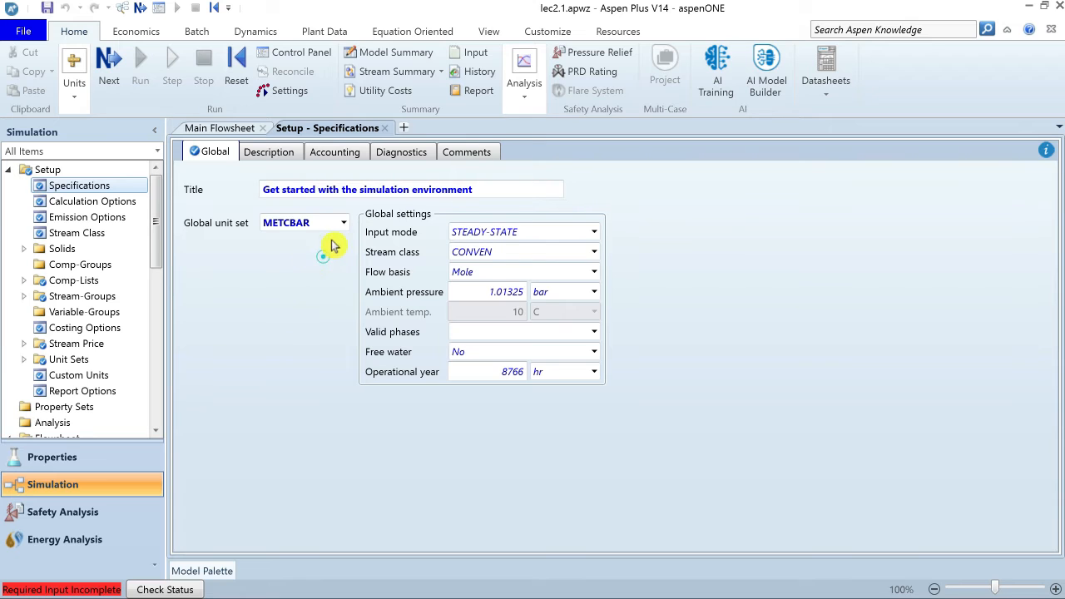
Step: Review the available choices for the global unit set, input mode, stream class and flow basis, keeping METCBAR, STEADY-STATE, CONVEN and Mole
left_click(343, 224)
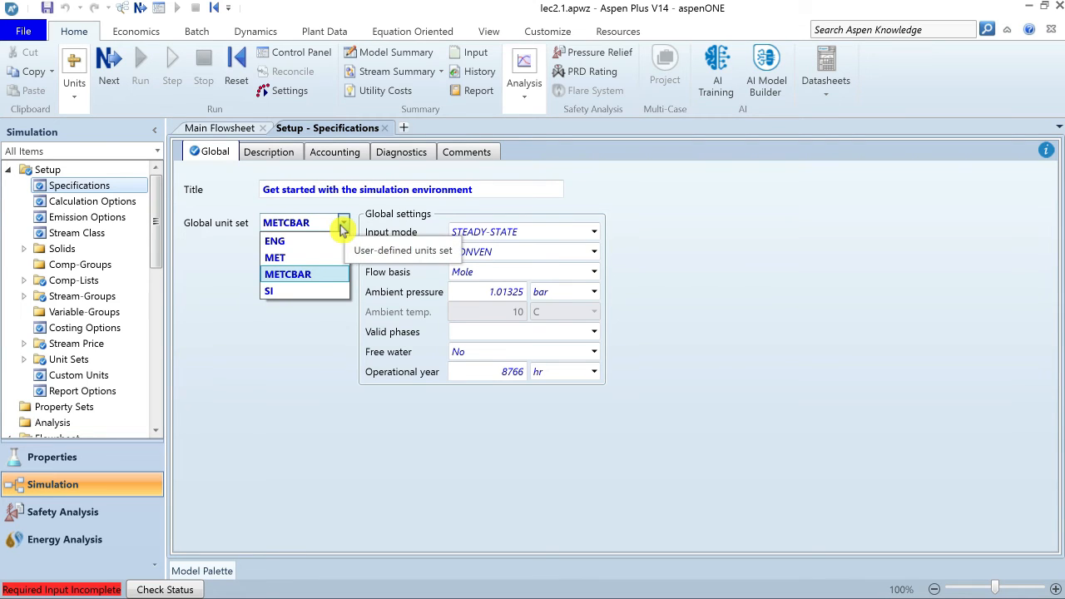
left_click(313, 276)
left_click(594, 236)
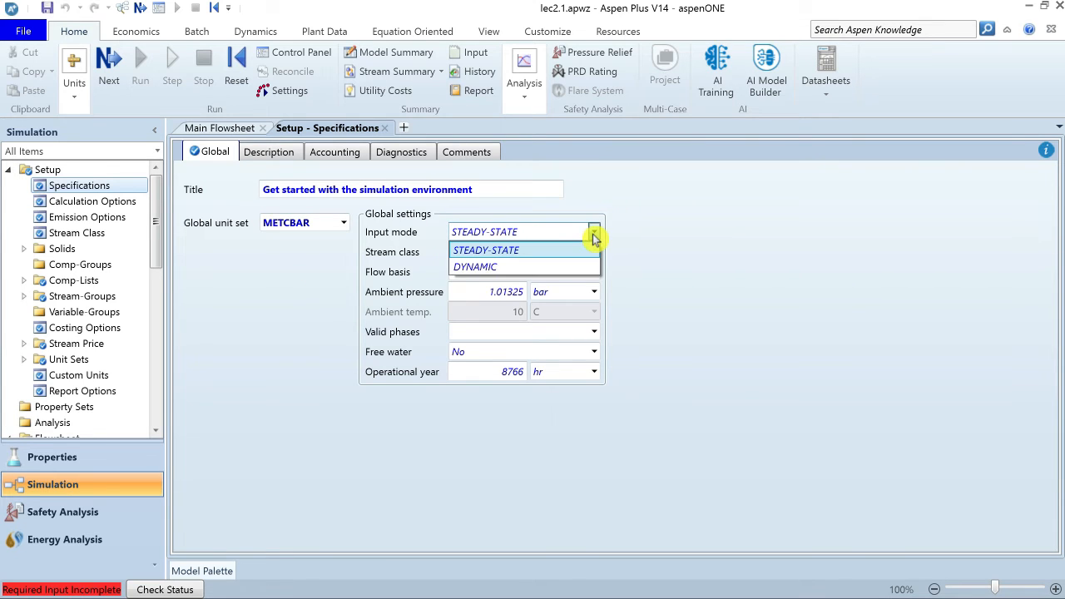
left_click(594, 235)
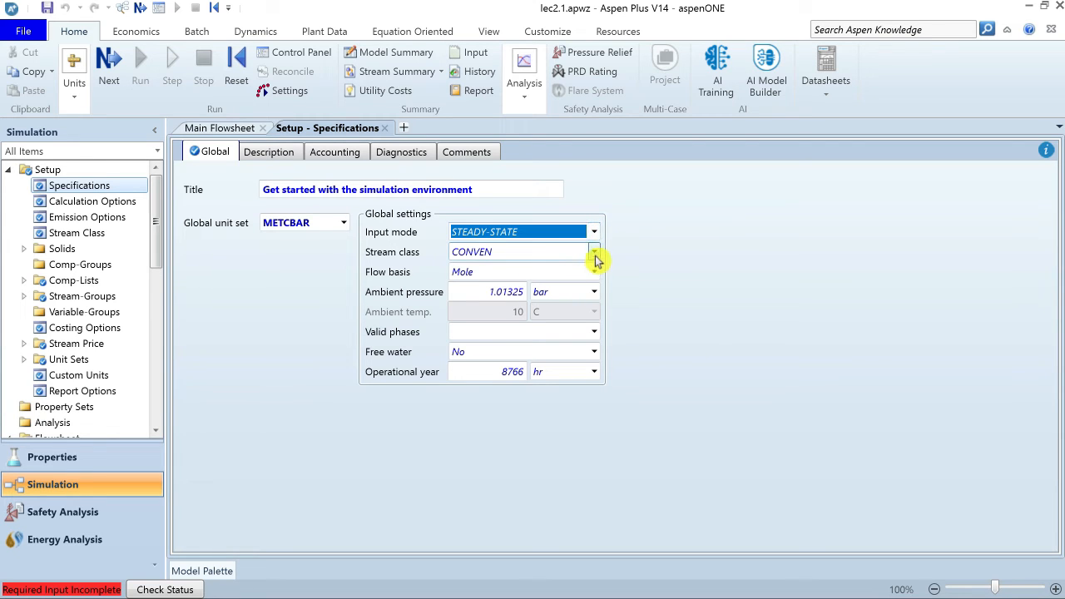
left_click(594, 253)
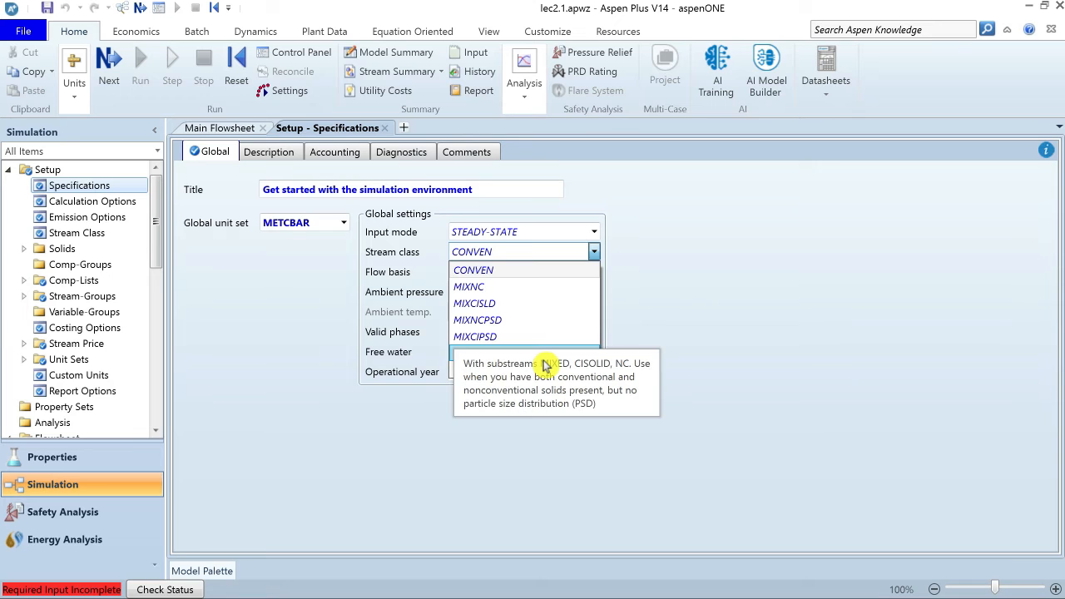
left_click(643, 265)
left_click(596, 273)
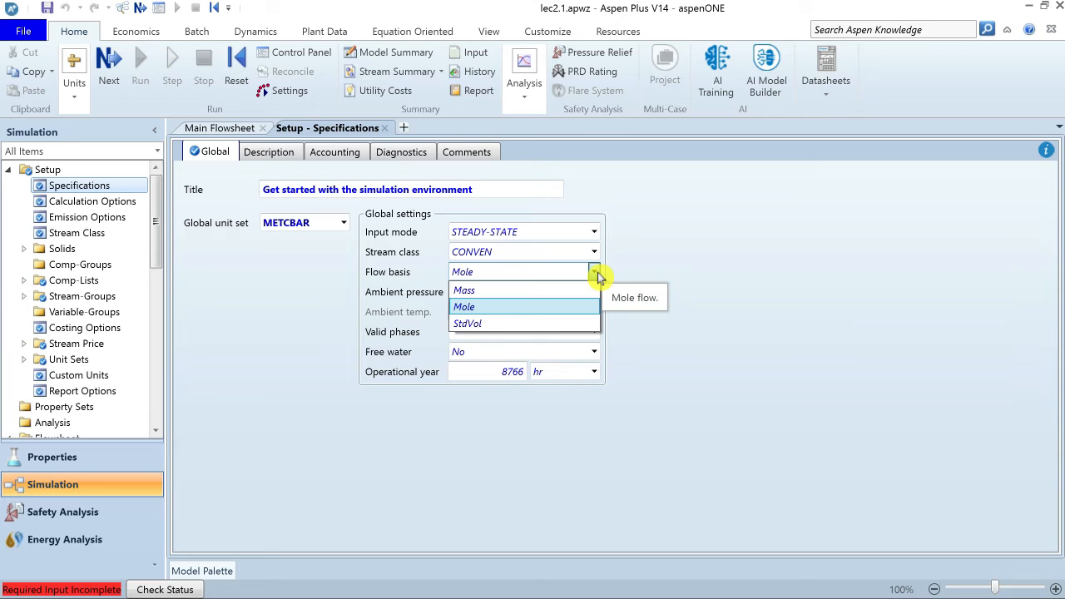
left_click(597, 277)
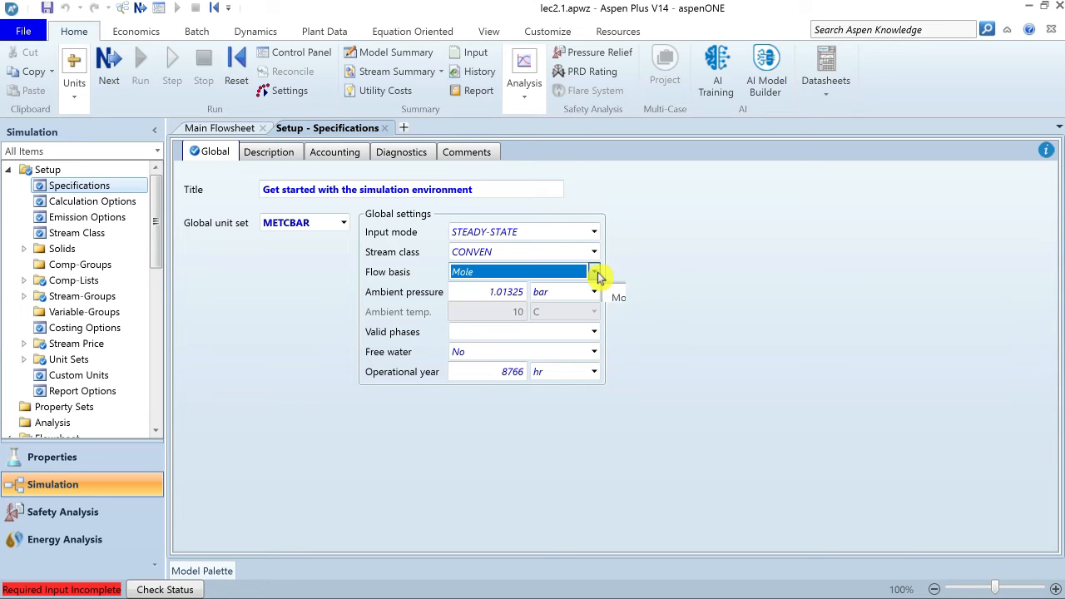
Step: Review the ambient pressure, valid phases, free water and operational year in the global settings
left_click(478, 292)
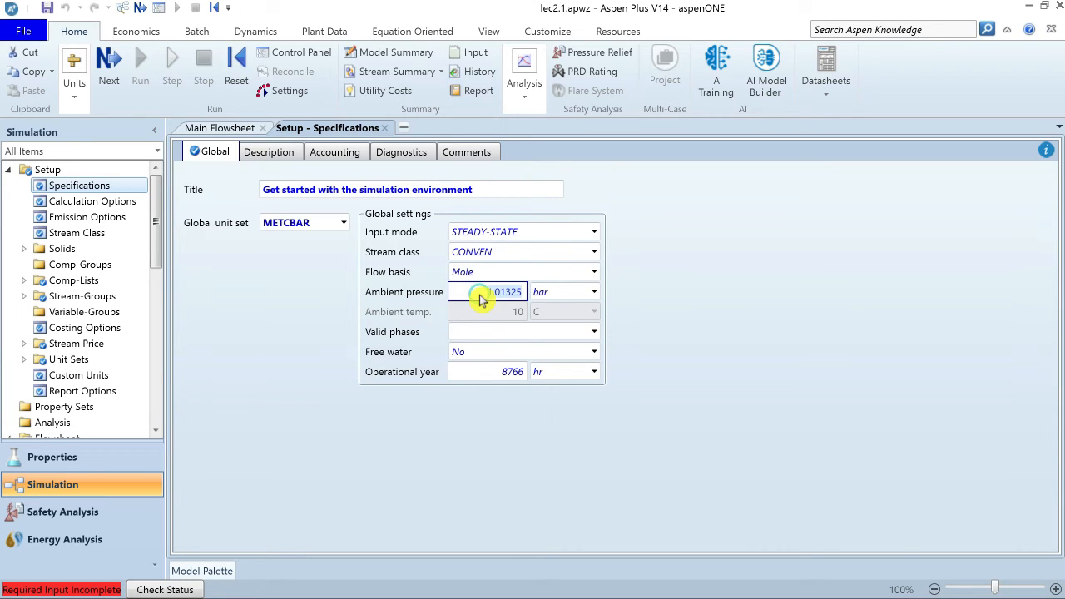
left_click(596, 333)
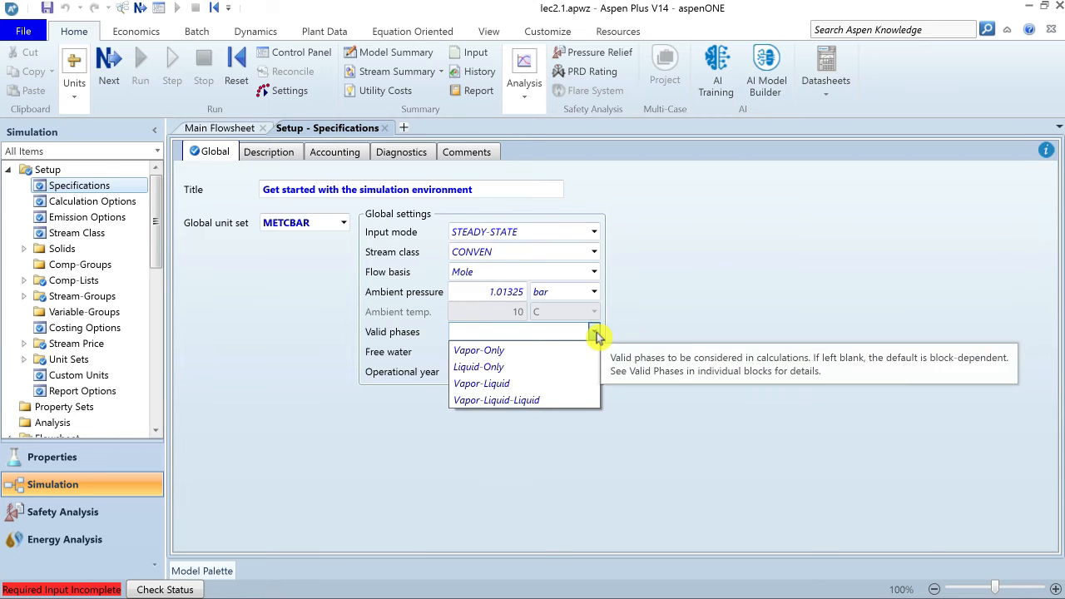
left_click(596, 353)
left_click(596, 353)
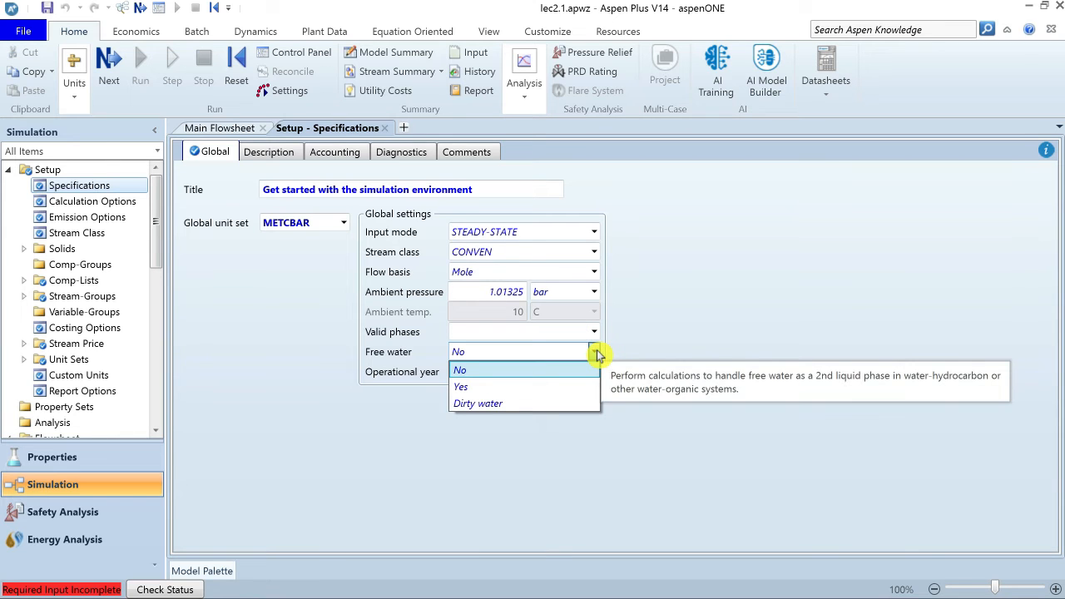
left_click(598, 356)
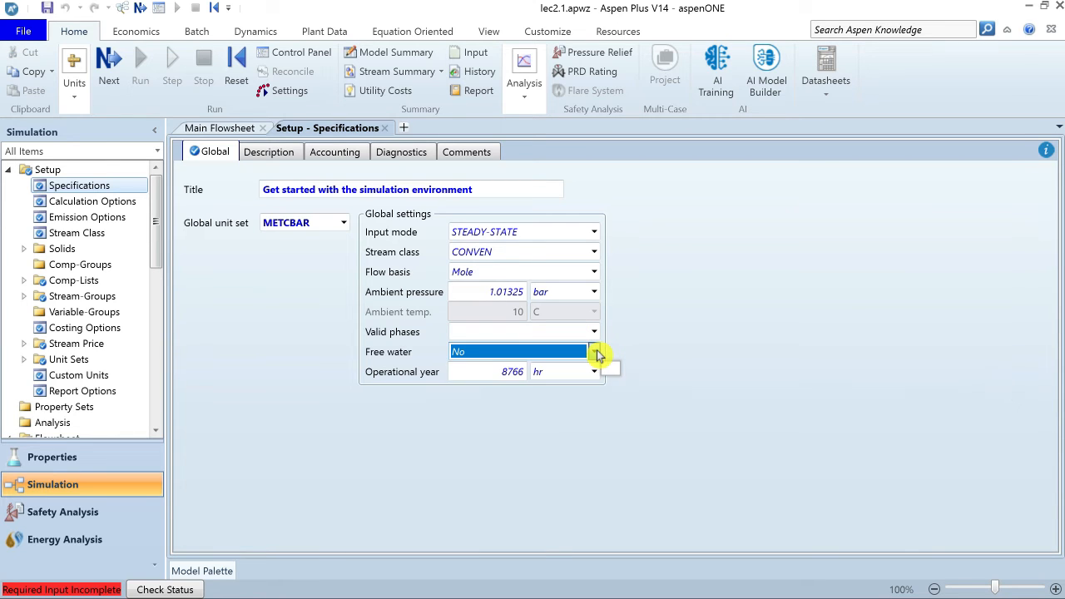
left_click(485, 372)
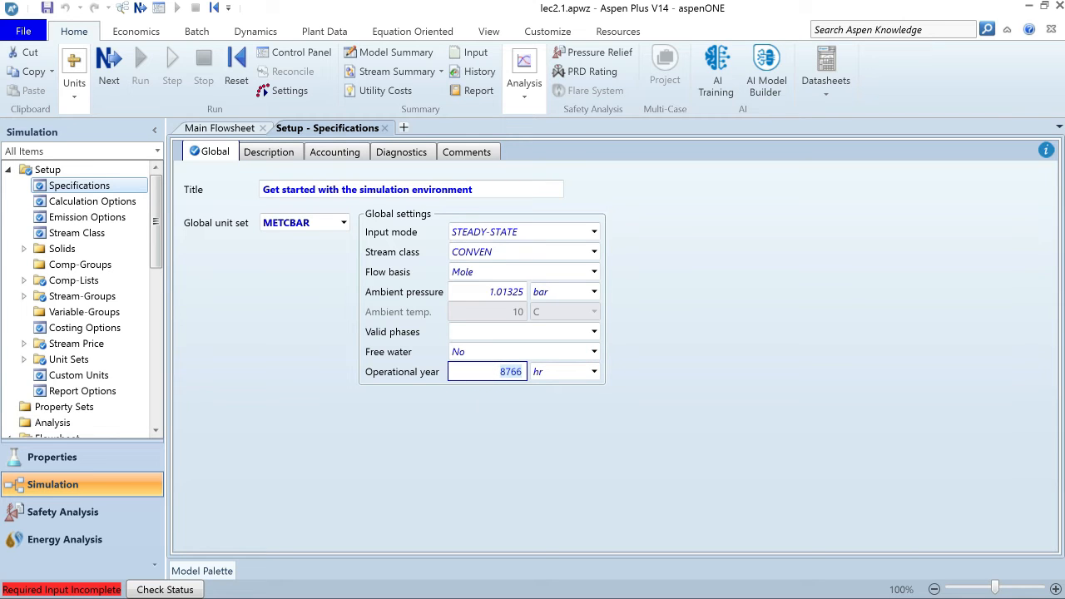
key("Tab")
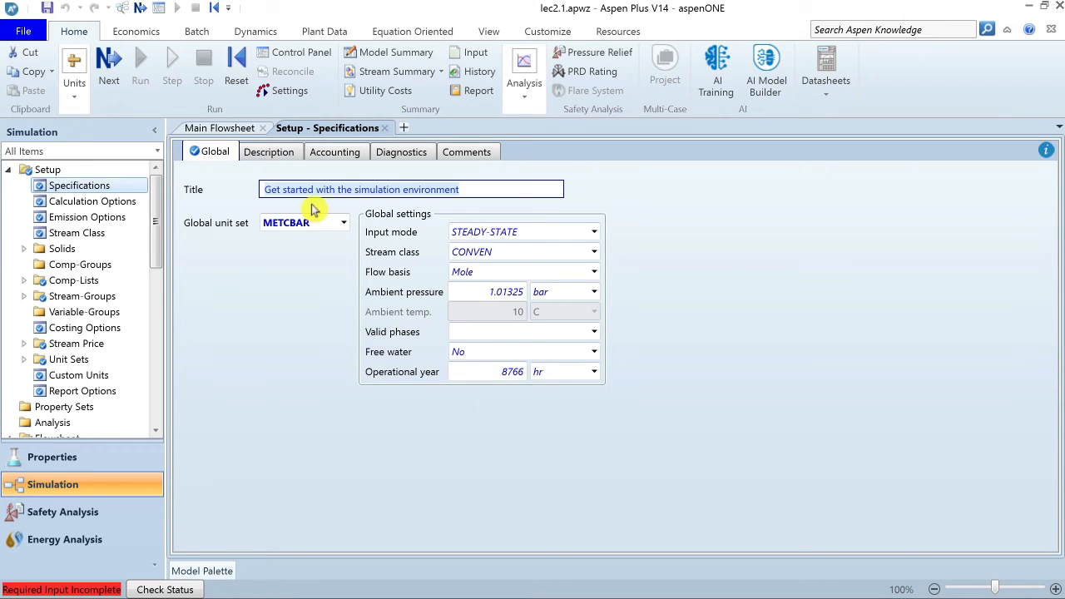
Step: Look through the description, accounting, diagnostics and comments pages of the setup specifications
left_click(268, 155)
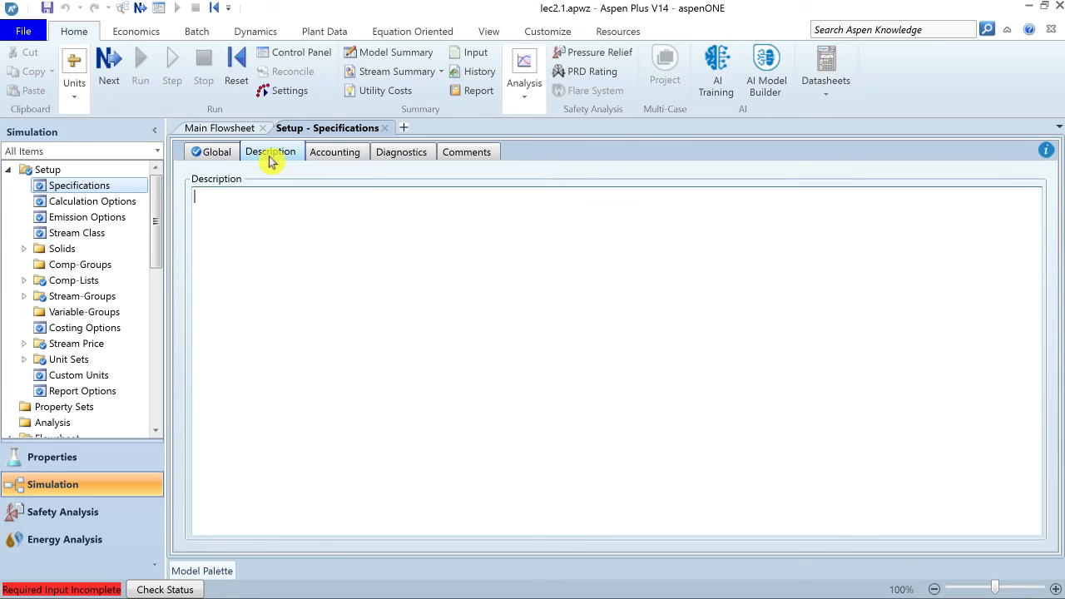
left_click(331, 155)
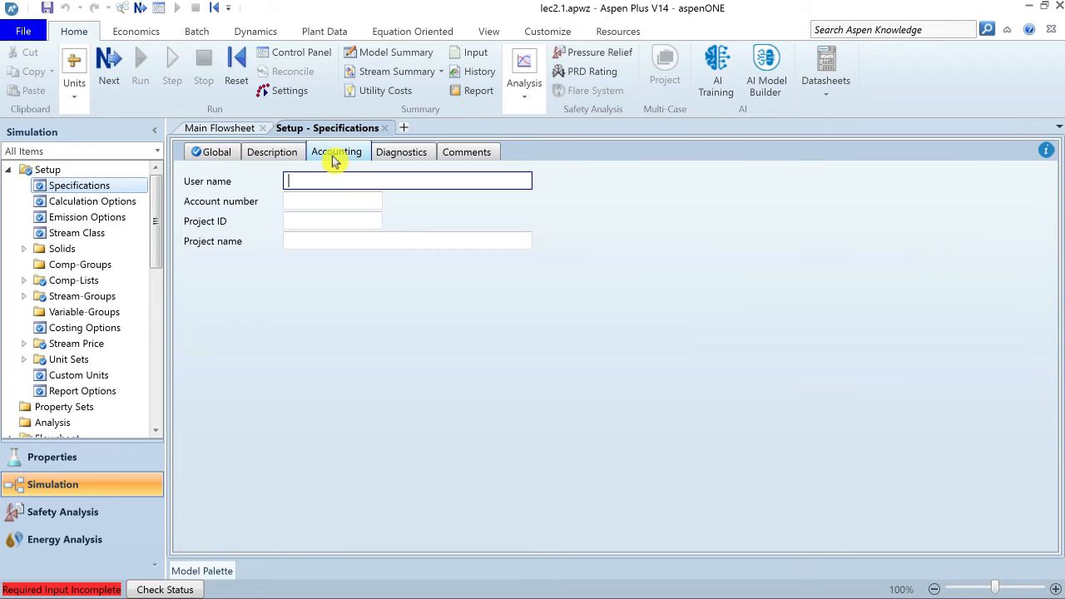
left_click(403, 158)
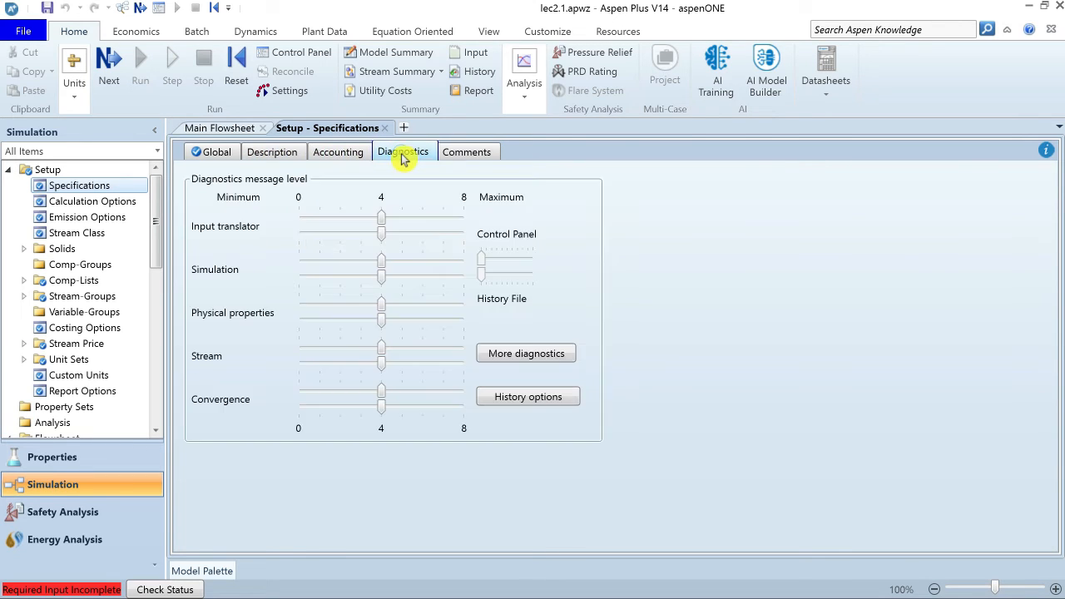
left_click(467, 158)
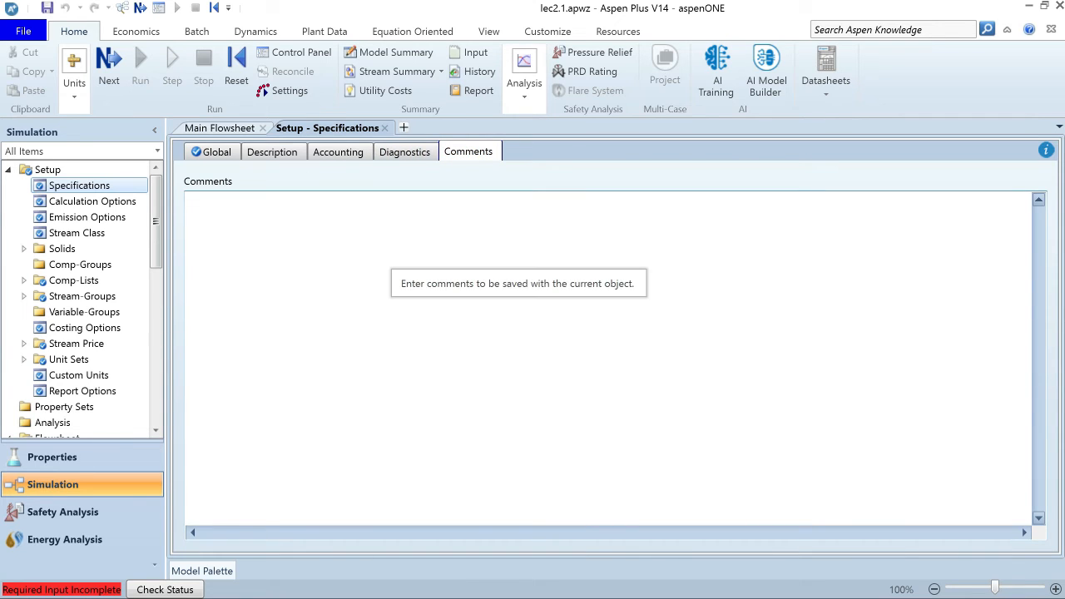
Step: Examine the general calculation and flash convergence options, and the Compr and MCompr iteration limits and tolerances
left_click(123, 203)
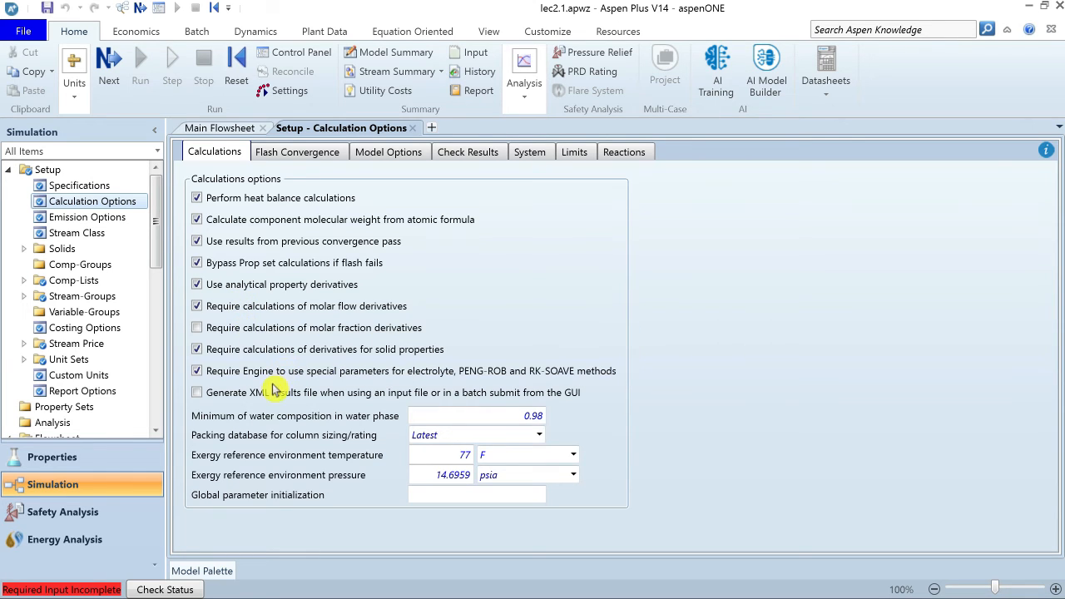
left_click(291, 160)
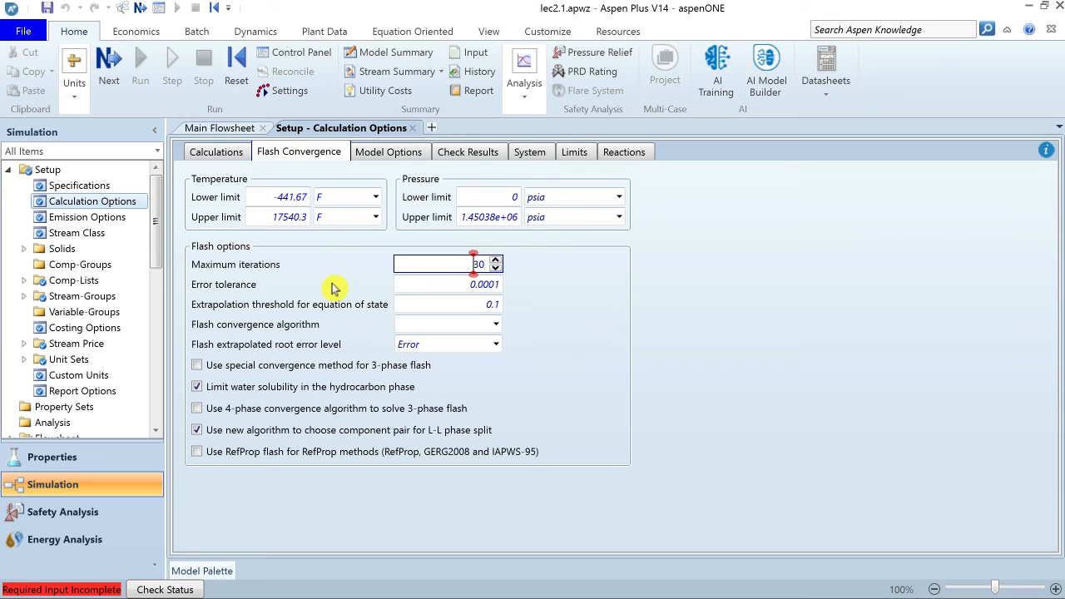
left_click(388, 154)
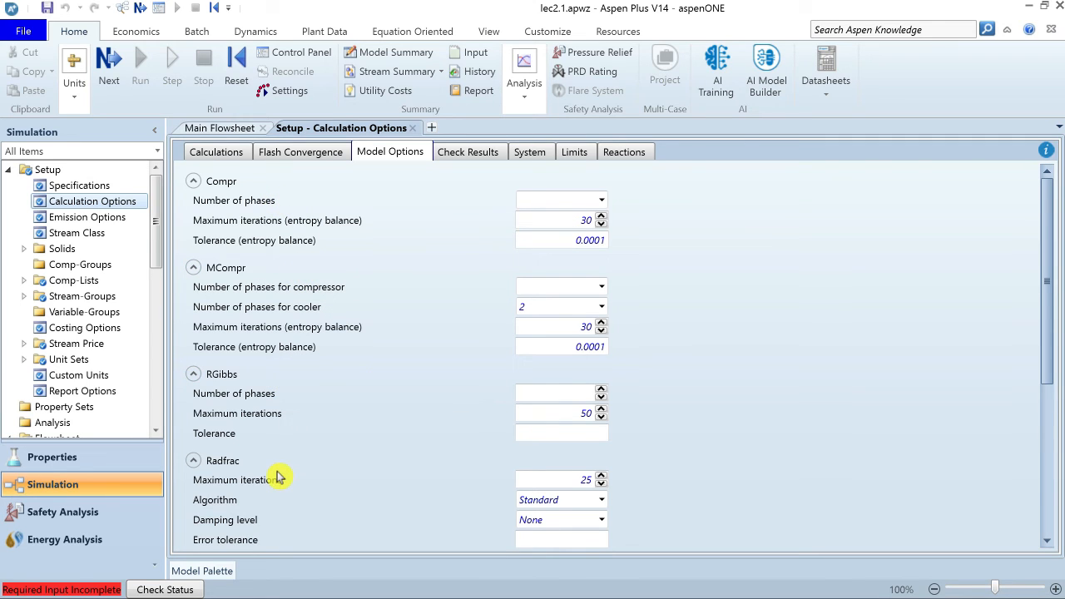
left_click(551, 223)
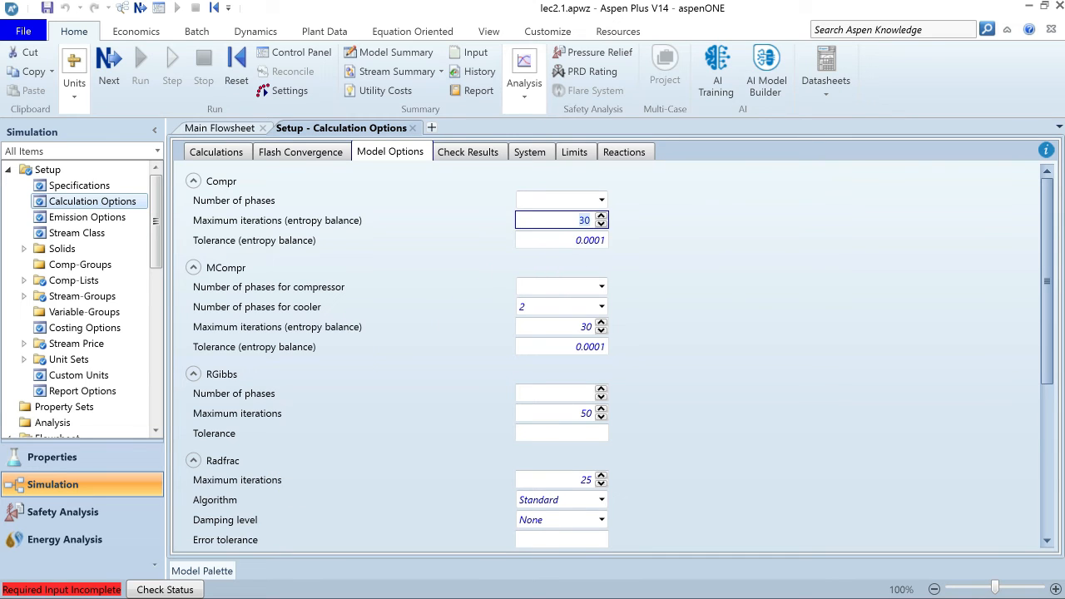
left_click(554, 344)
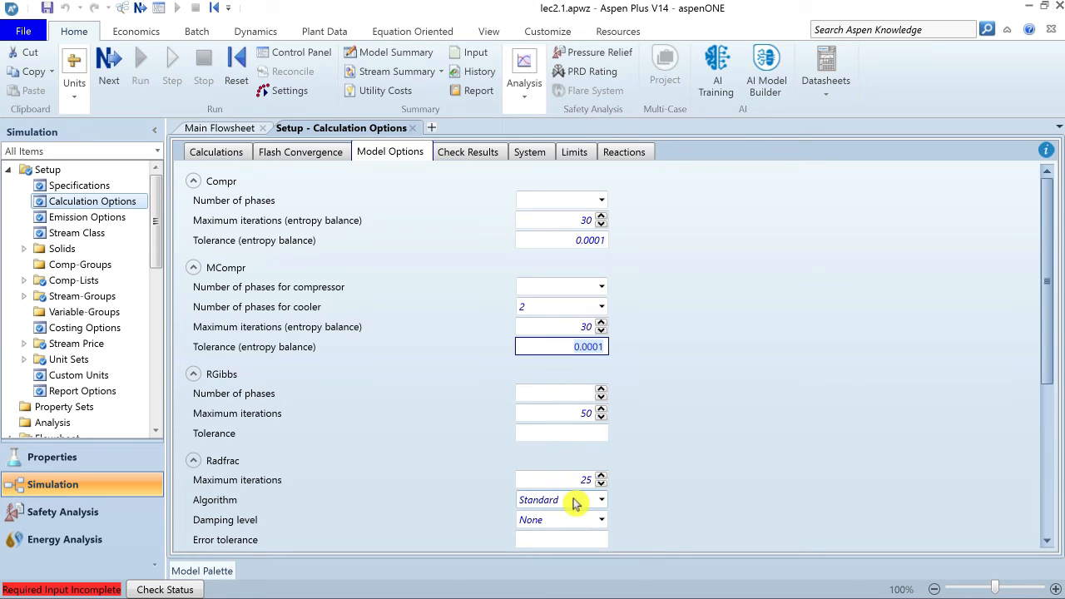
Step: Examine the Radfrac algorithm and damping choices, the remaining model options, and the mass balance and phase equilibrium check settings
left_click(605, 502)
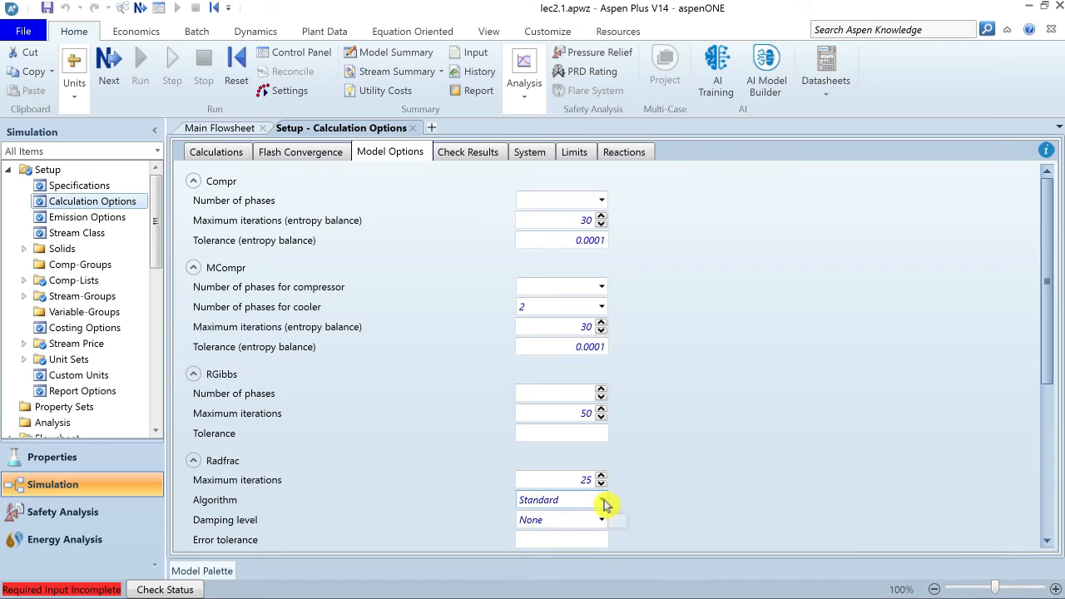
left_click(605, 502)
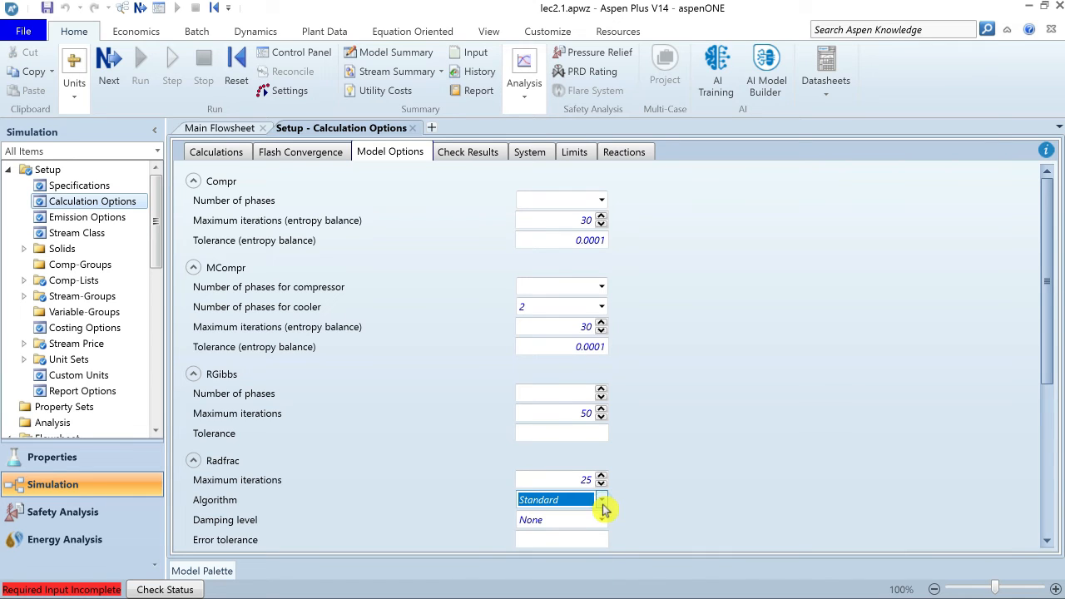
left_click(605, 524)
left_click(603, 524)
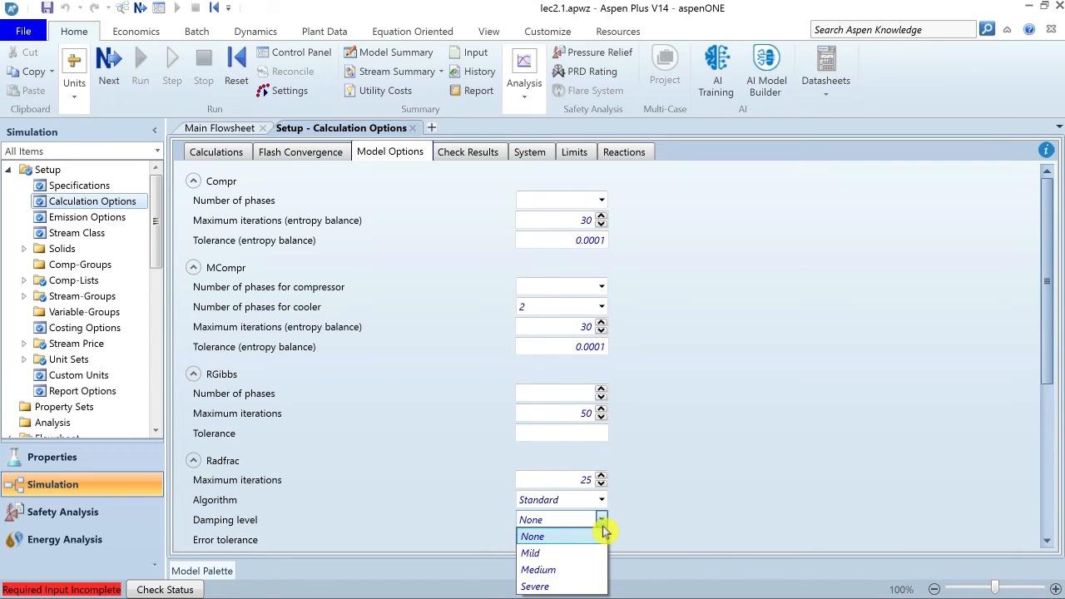
left_click(602, 522)
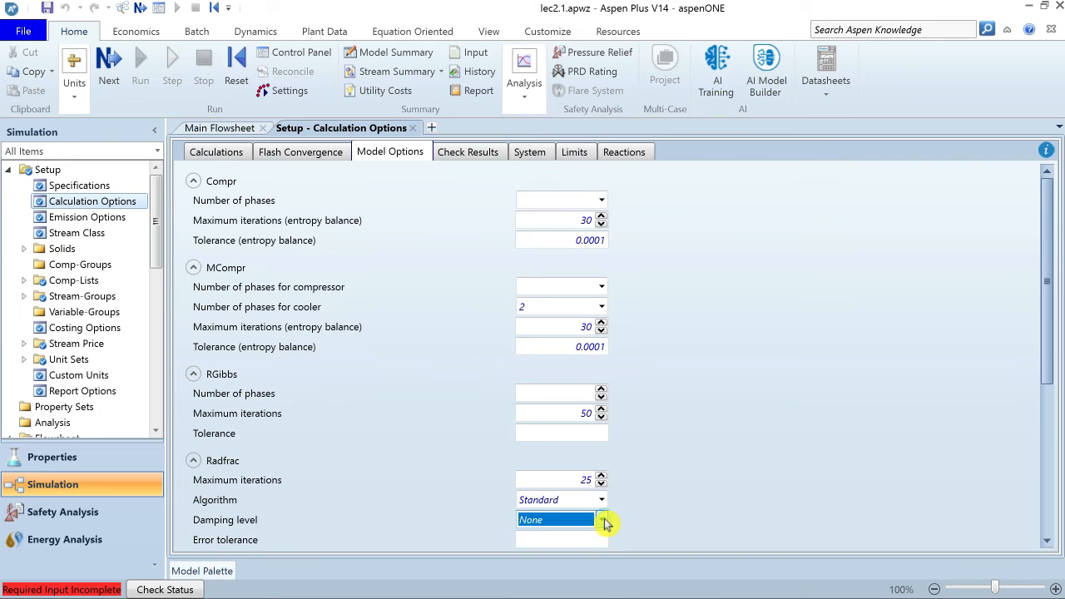
scroll(604, 523, "down", 5)
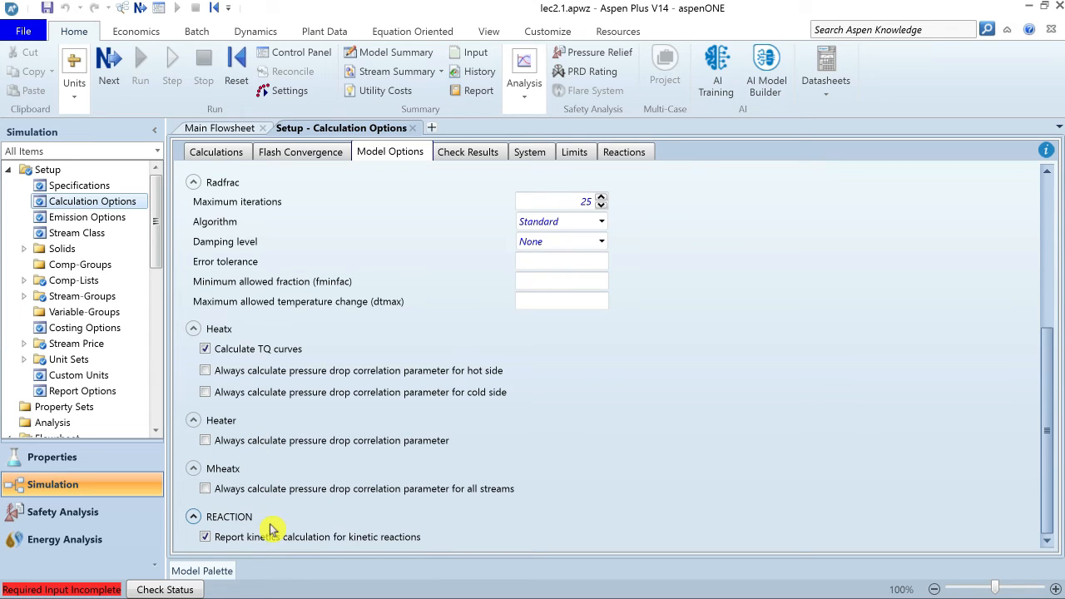
scroll(327, 402, "up", 5)
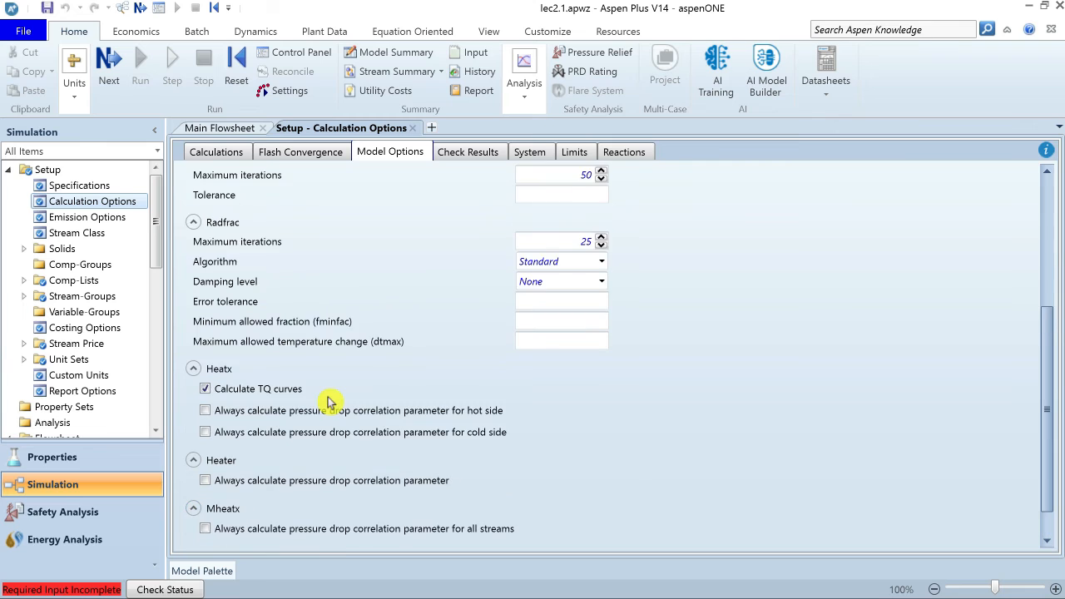
left_click(467, 157)
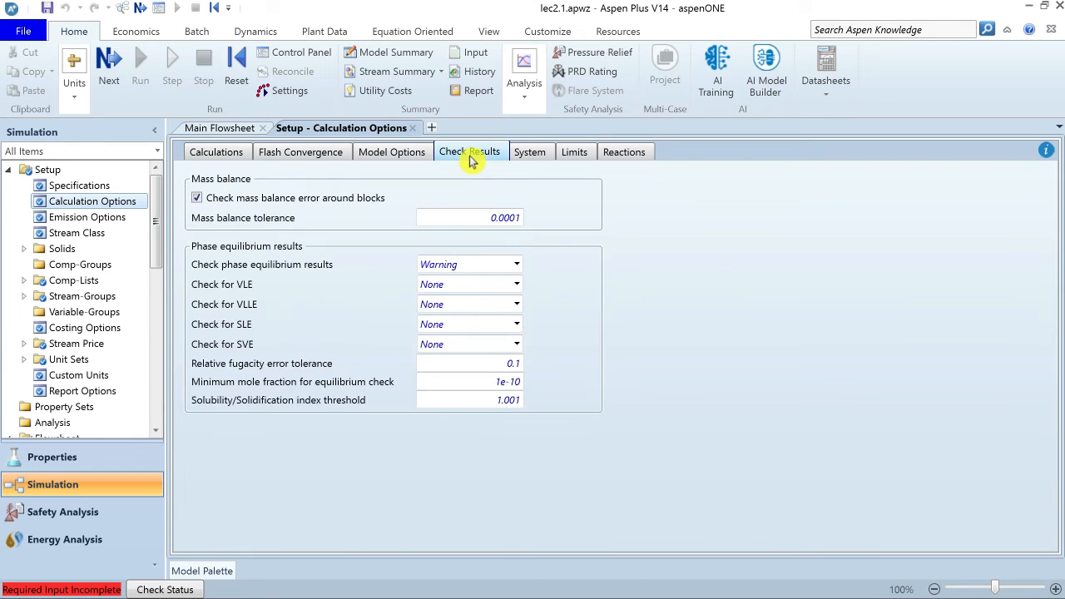
Step: Review the system, limits and reactions calculation options, and the global warming and carbon fee settings in the emission options
left_click(533, 155)
left_click(576, 160)
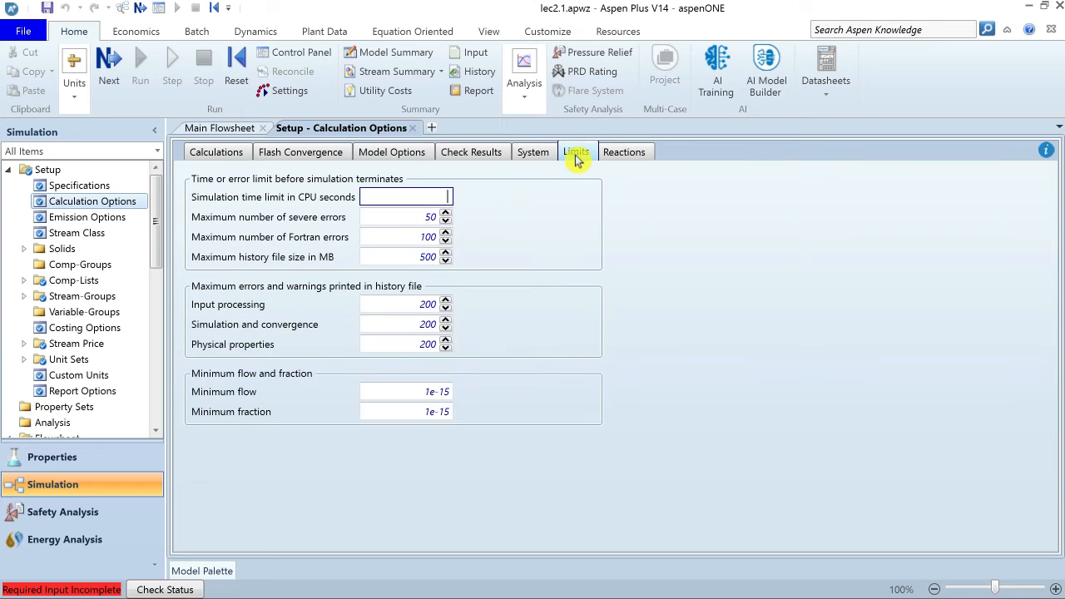
left_click(626, 160)
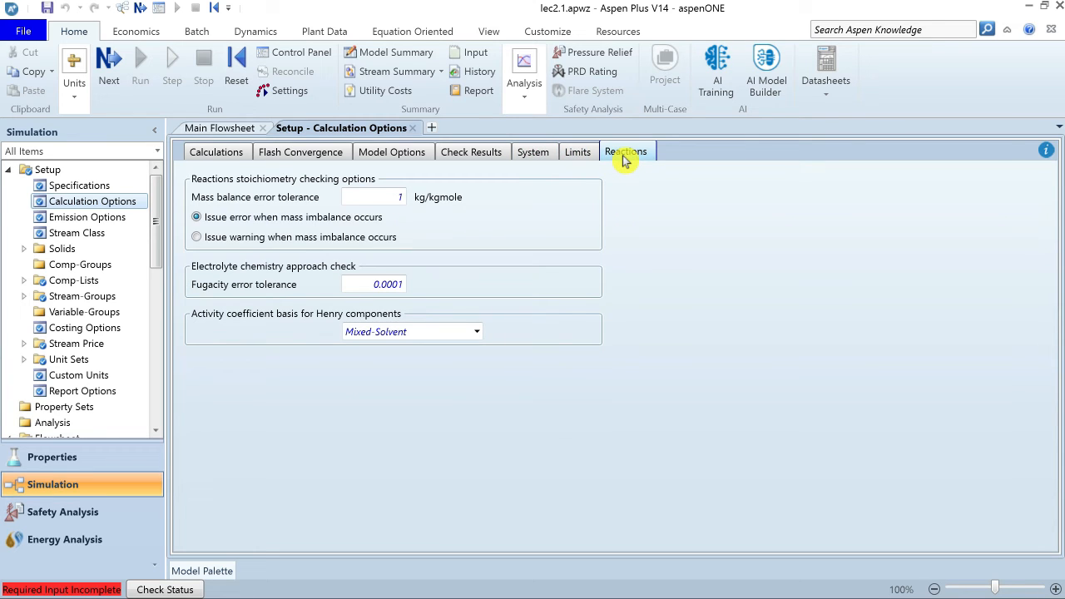
left_click(114, 218)
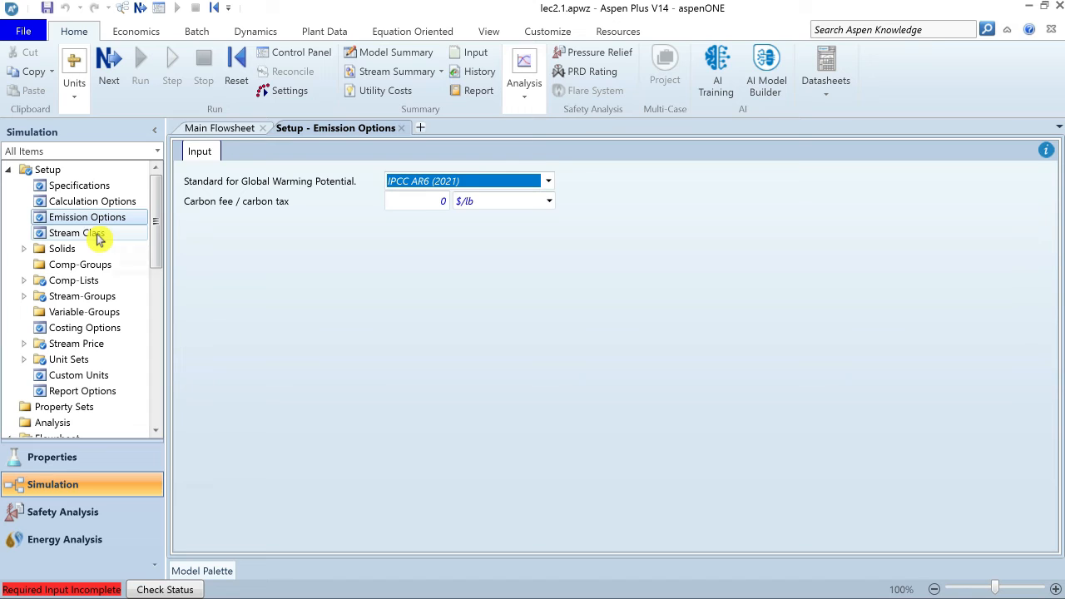
Step: Examine the stream class choices for the GLOBAL section and the substreams of the CONVEN class
left_click(98, 237)
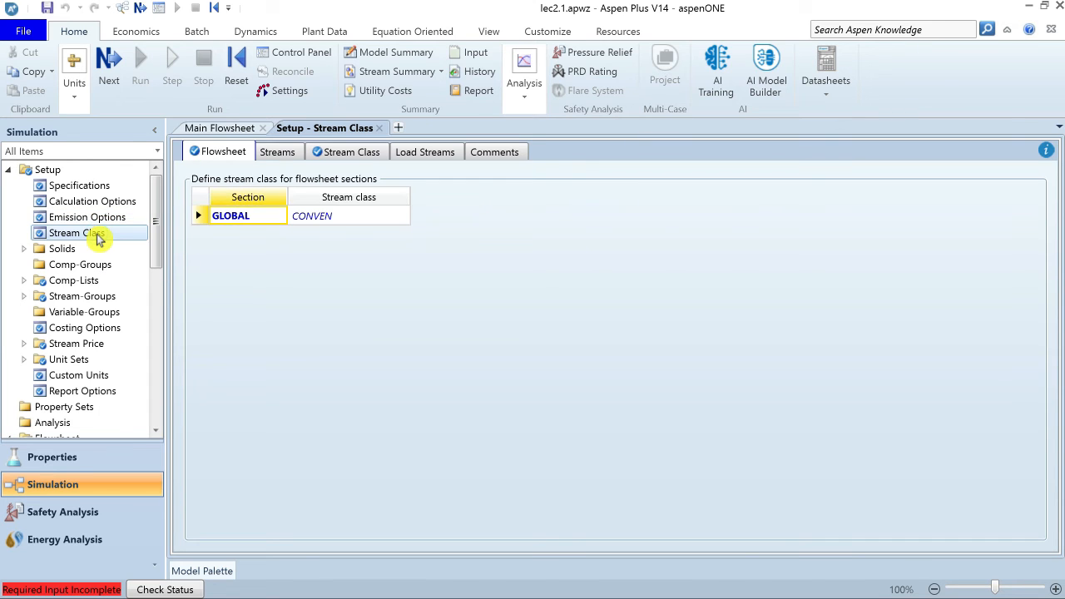
left_click(402, 219)
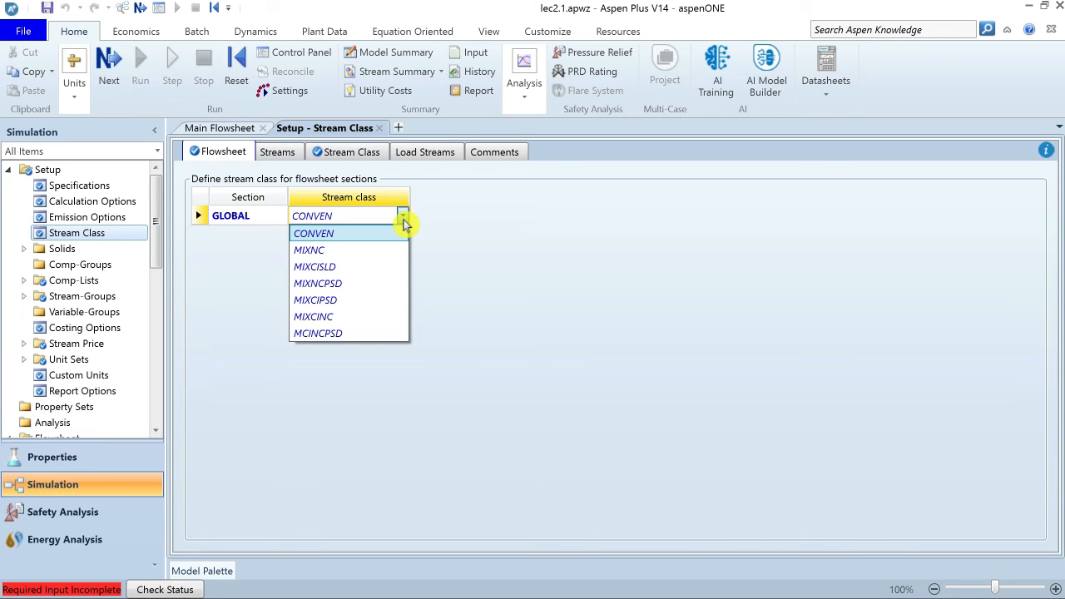
left_click(348, 156)
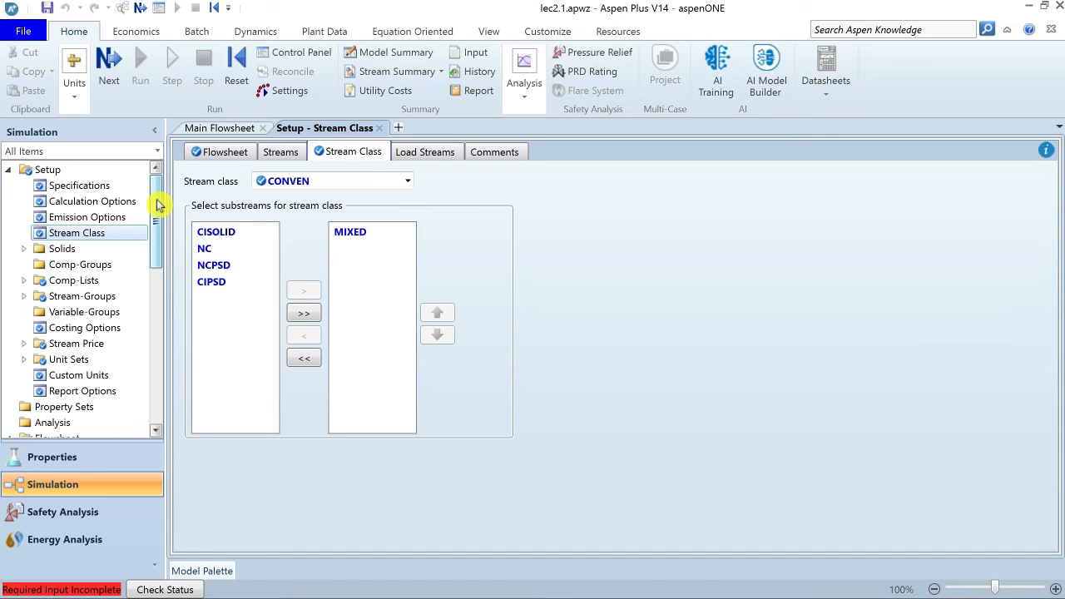
Step: Examine the stream groups list, the summary templates and line formats of the All group, and the Tears group
left_click_drag(157, 209, 158, 223)
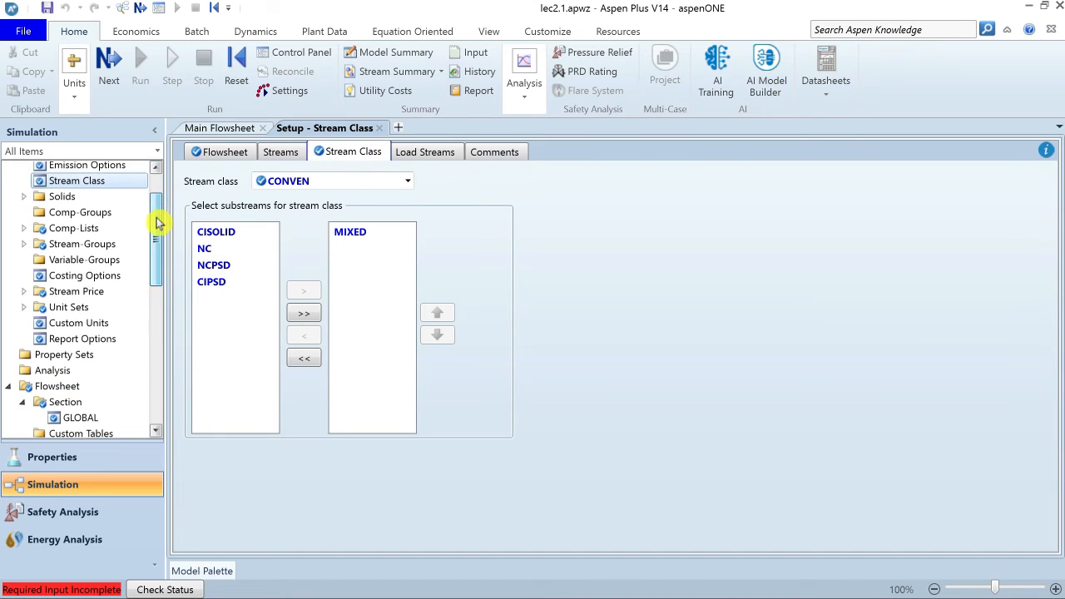
left_click(25, 229)
left_click(25, 229)
left_click(25, 243)
left_click(105, 250)
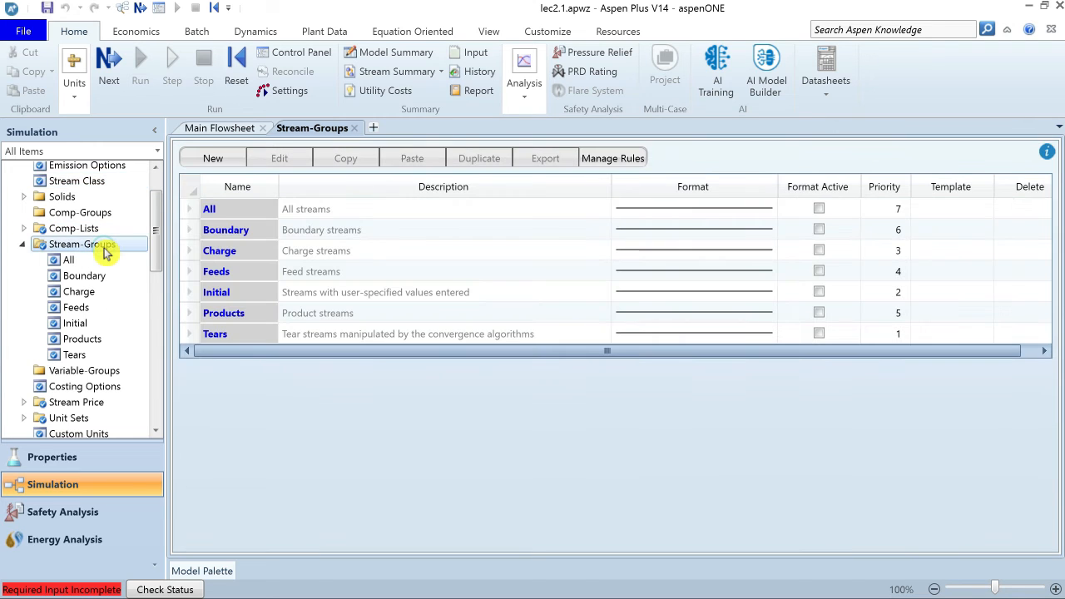
left_click(88, 260)
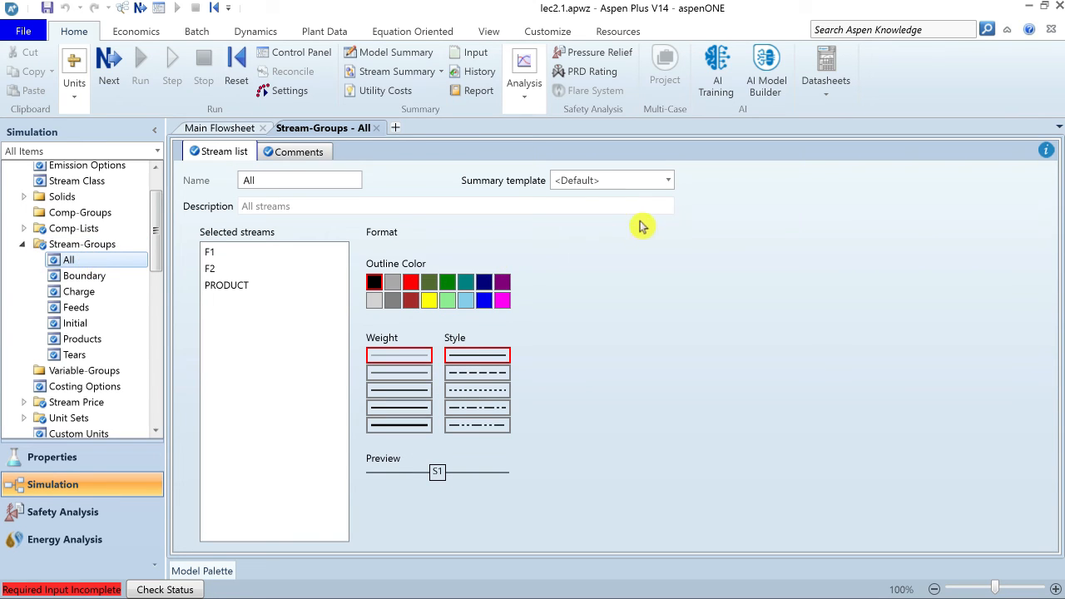
left_click(669, 181)
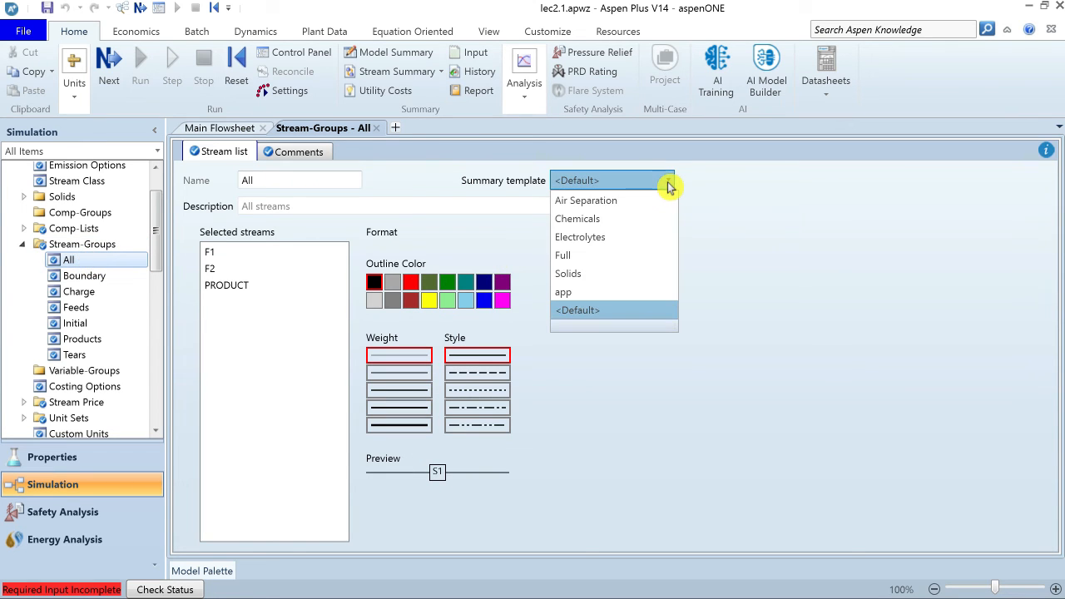
left_click(668, 186)
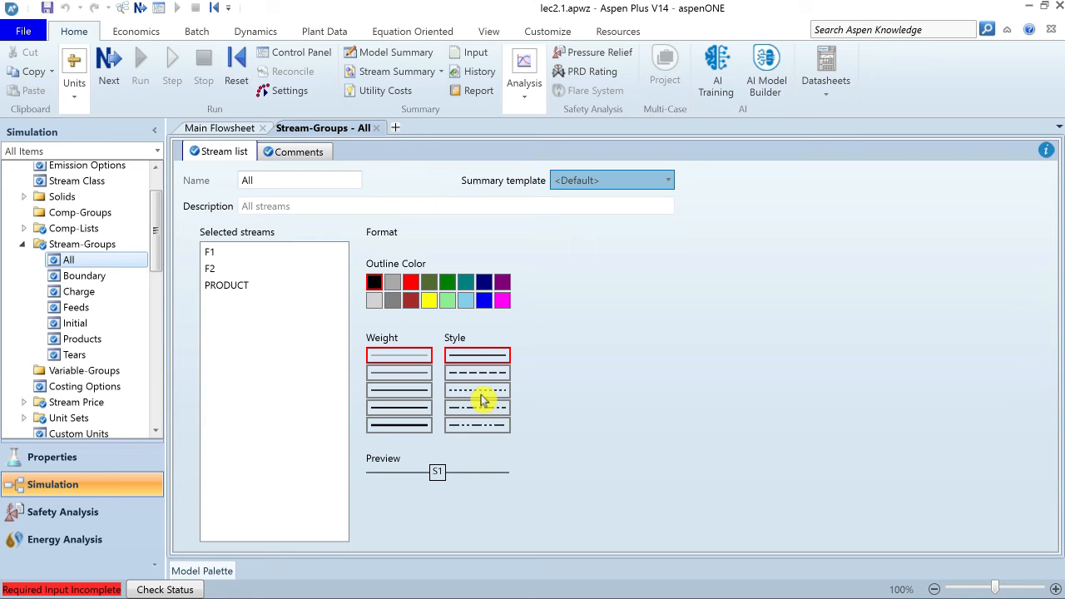
left_click(92, 364)
Step: Create a new unit set with the ID US-1 and copy its base units from MET
scroll(159, 264, "down", 3)
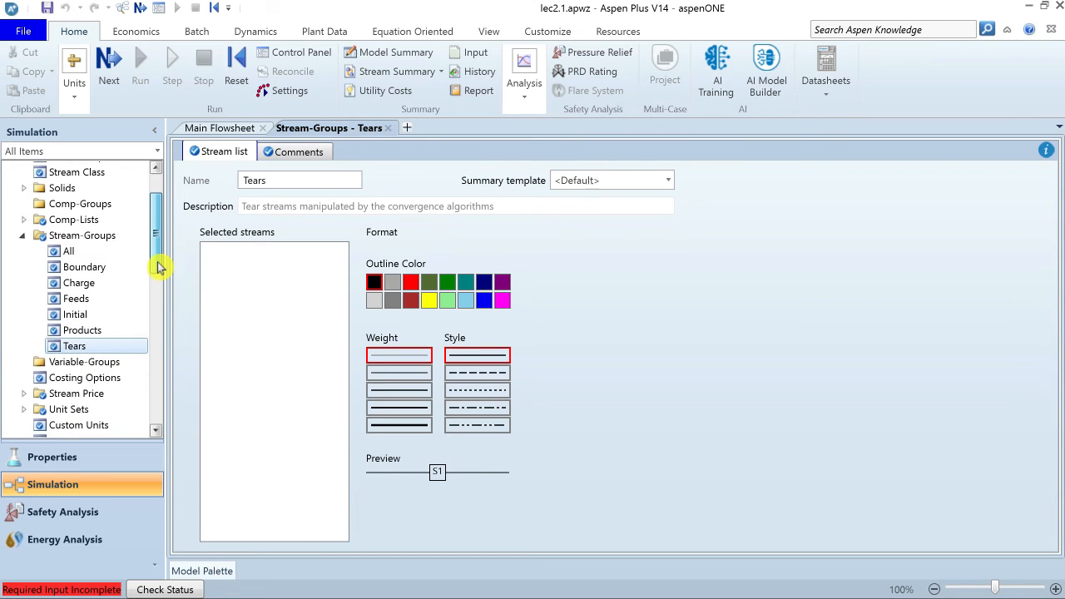
scroll(159, 276, "down", 4)
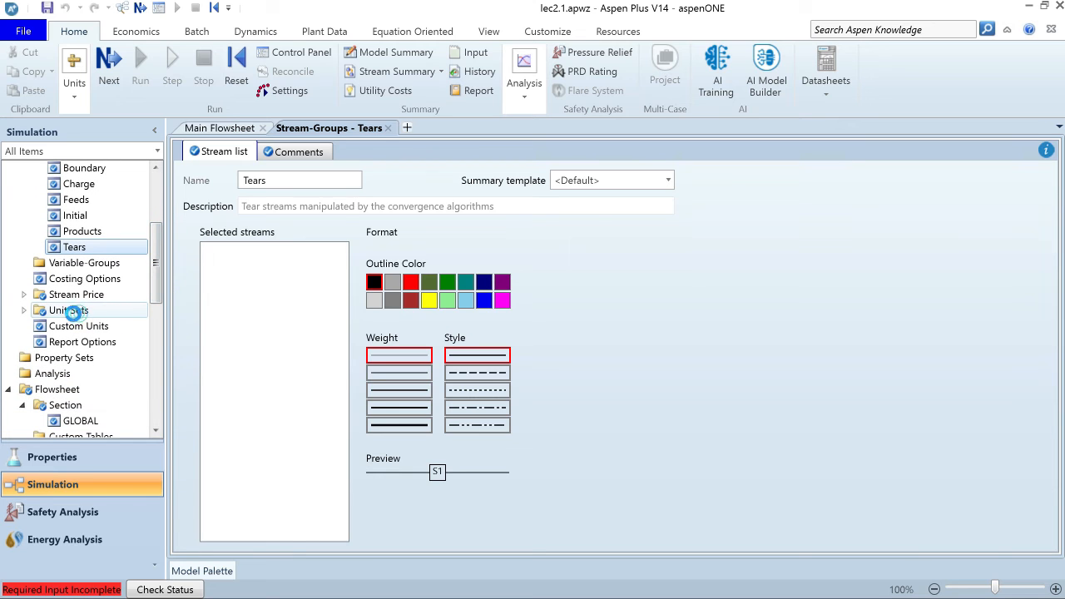
double_click(72, 311)
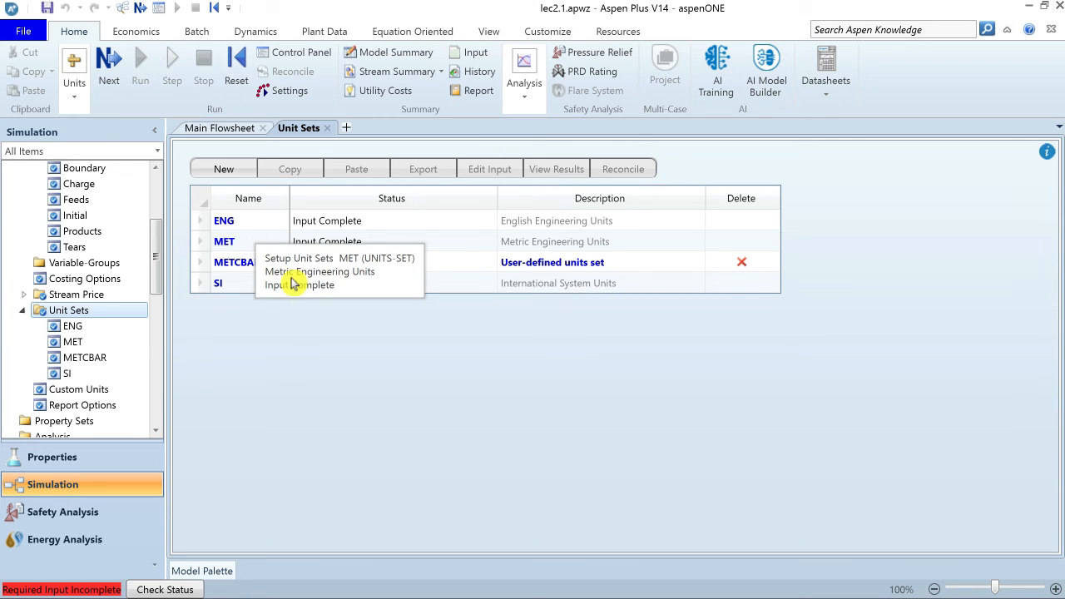
left_click(226, 171)
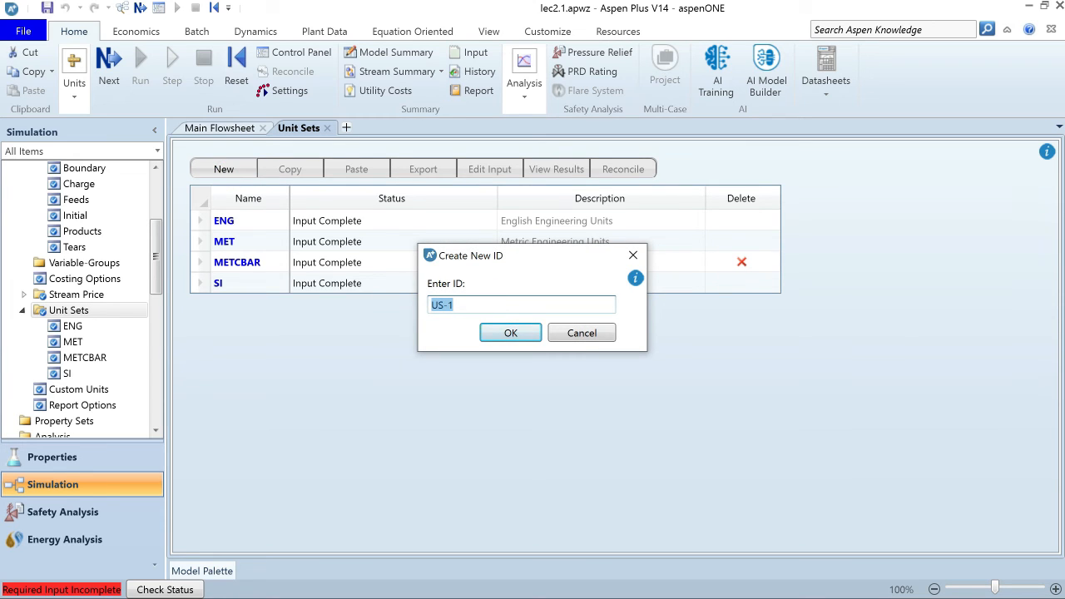
left_click(511, 337)
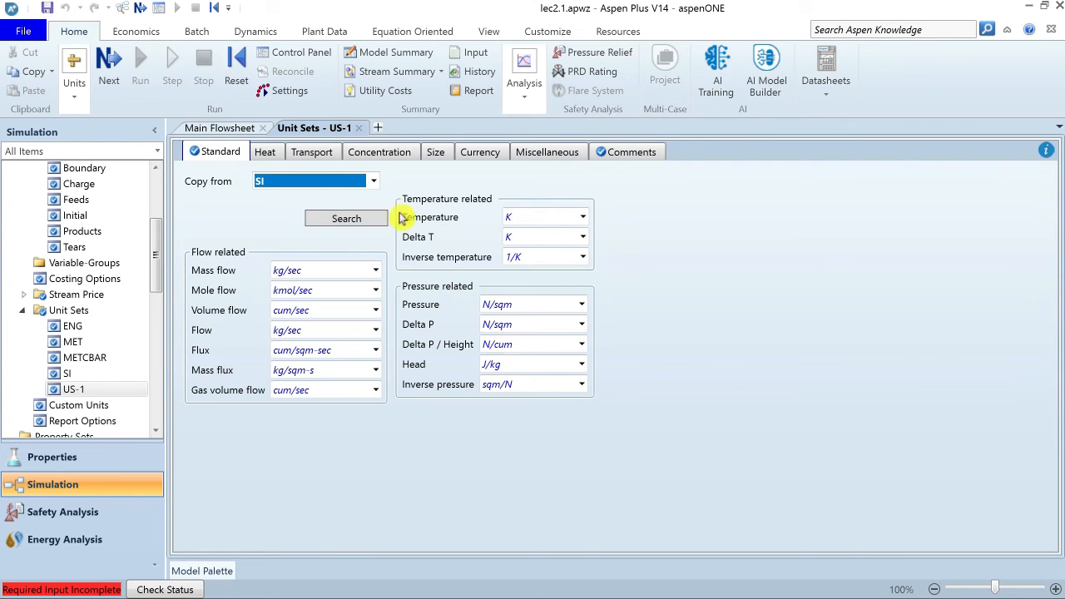
left_click(373, 184)
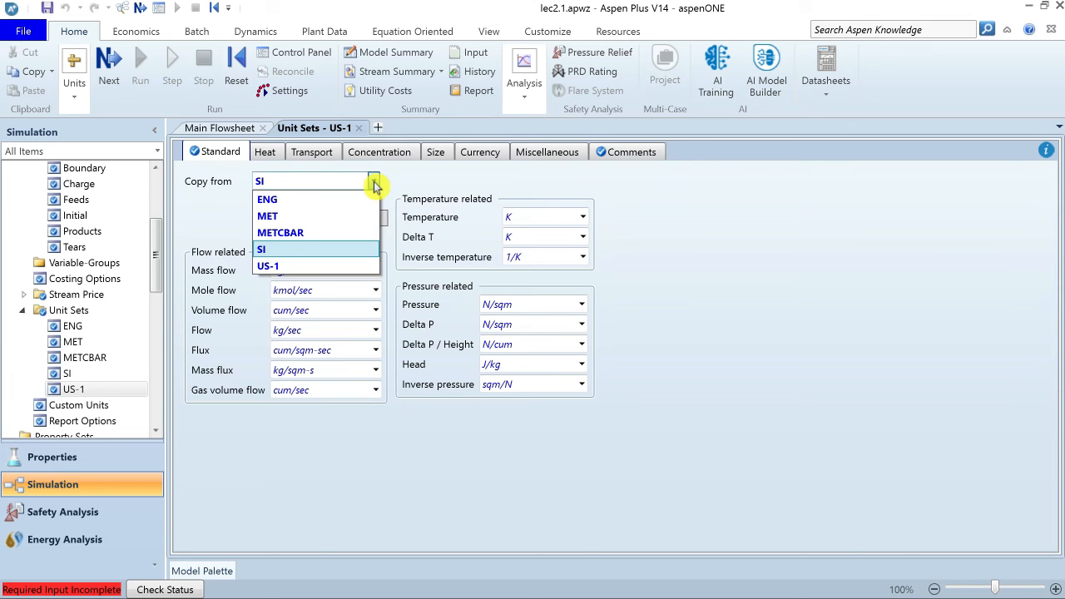
left_click(307, 217)
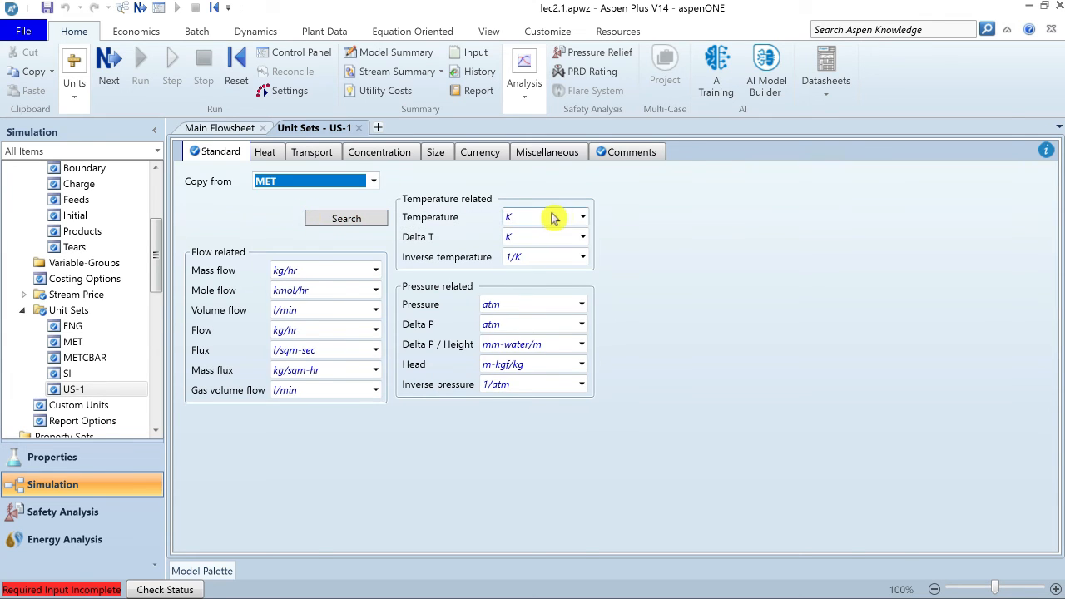
Step: In unit set US-1, set temperature and Delta T to C, and pressure and Delta P to bar
left_click(585, 216)
left_click(541, 241)
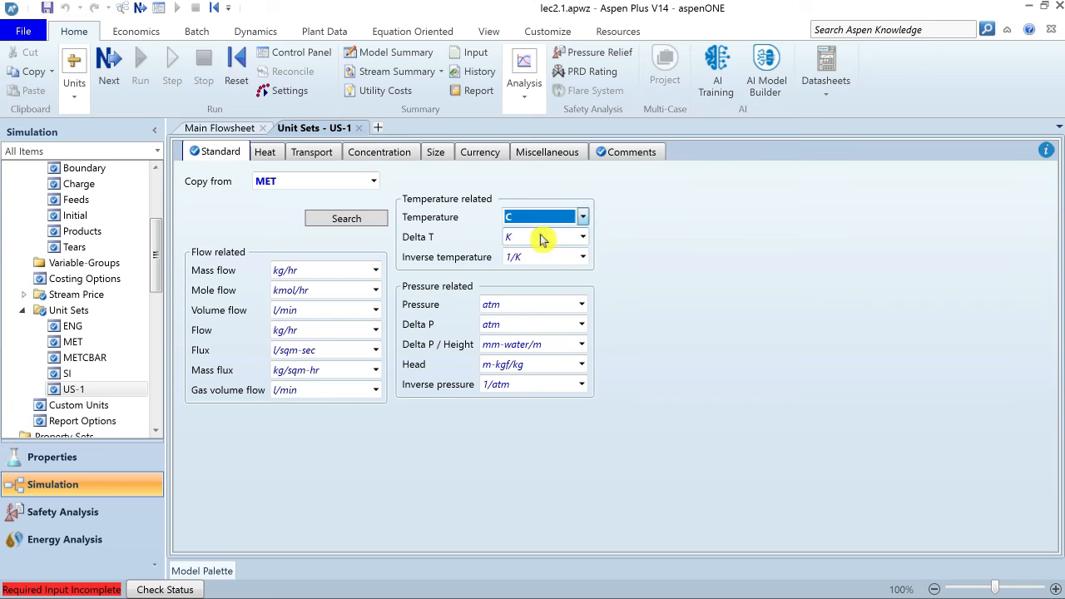
left_click(584, 238)
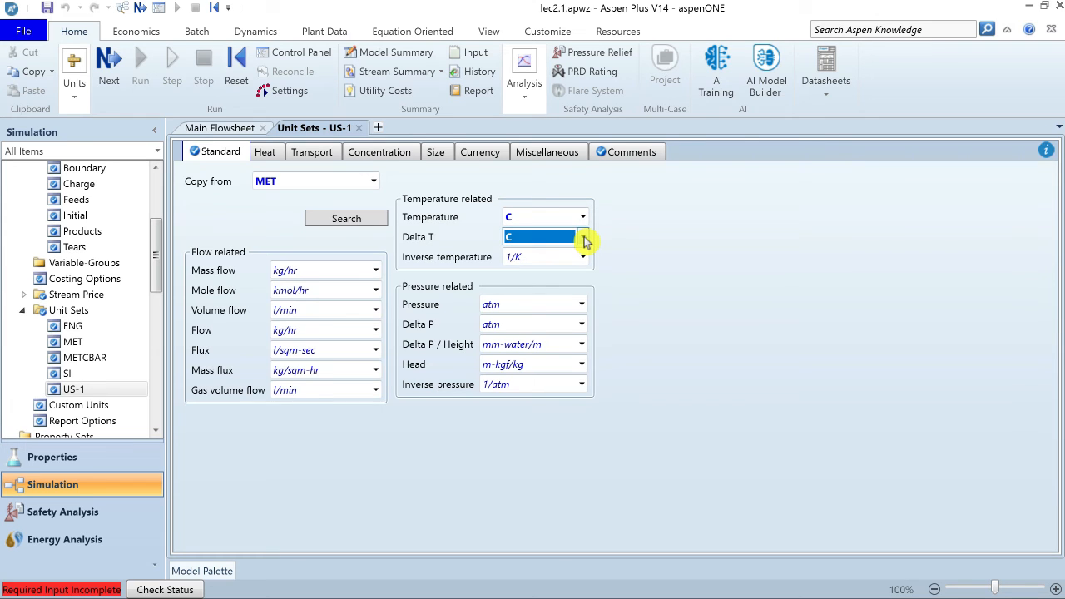
left_click(605, 275)
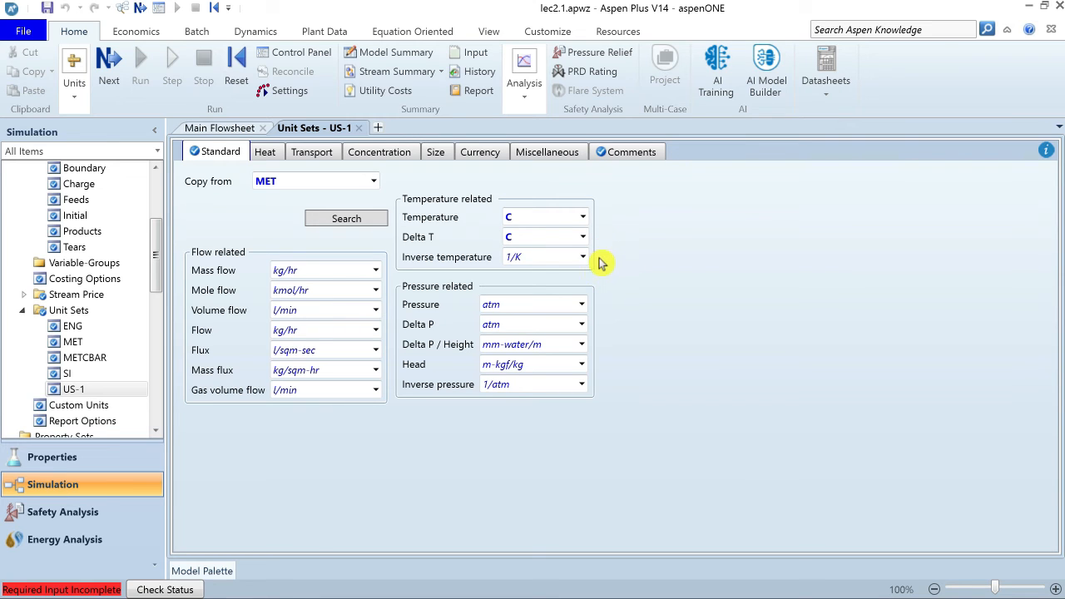
left_click(583, 305)
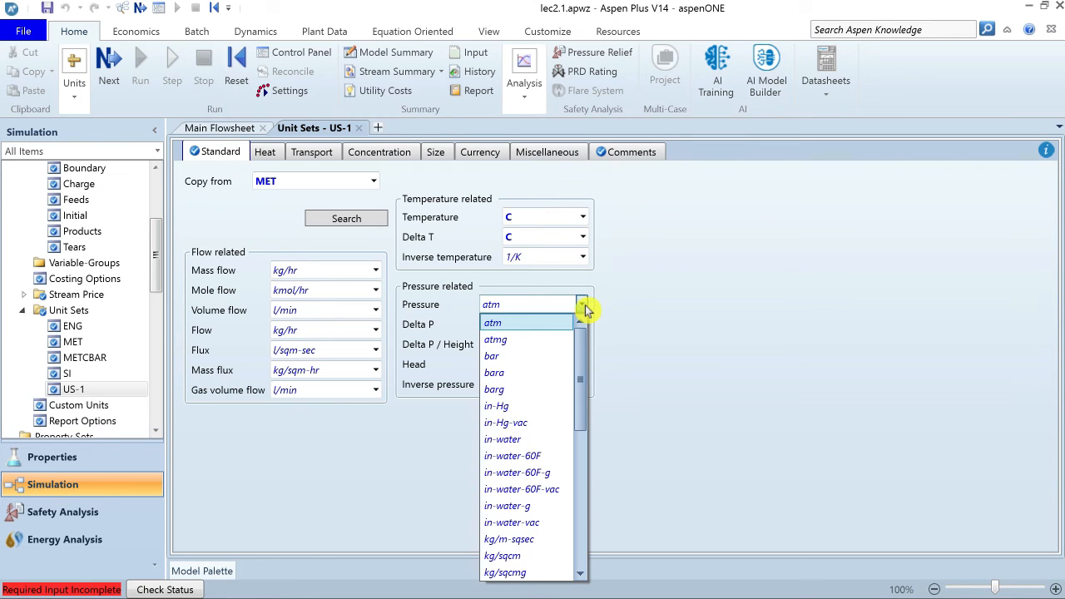
left_click(533, 358)
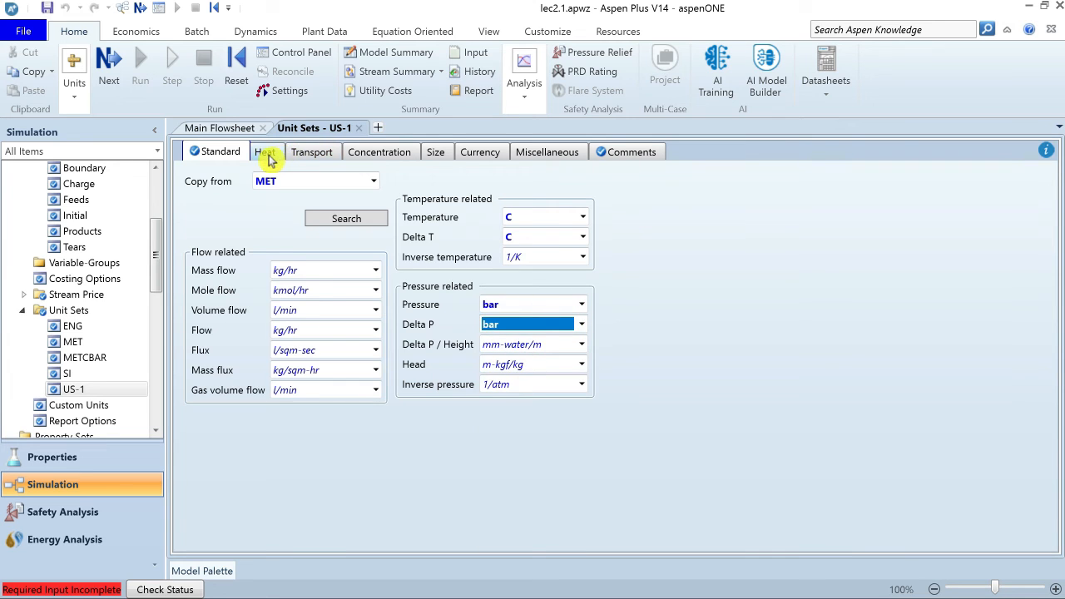
Step: Set the enthalpy unit to J/kg and the enthalpy flow unit to kJ/sec in unit set US-1
left_click(268, 154)
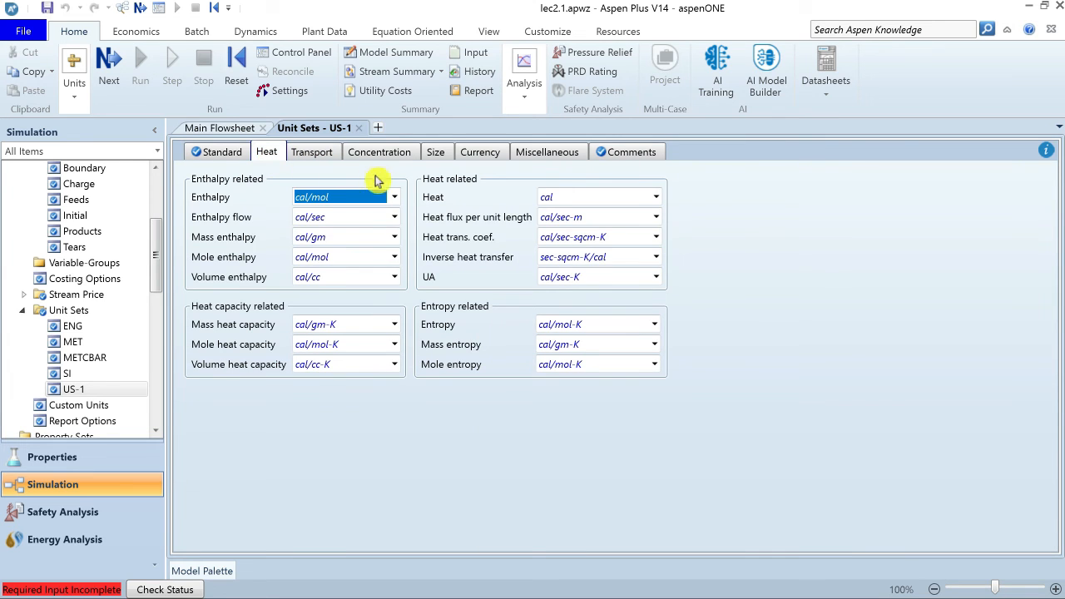
left_click(394, 200)
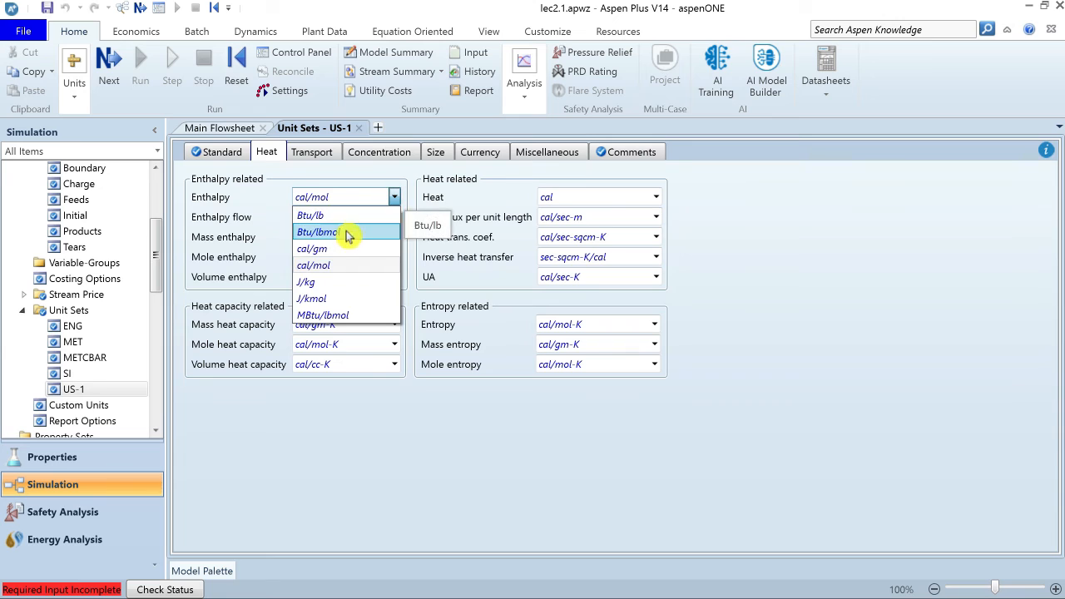
left_click(337, 284)
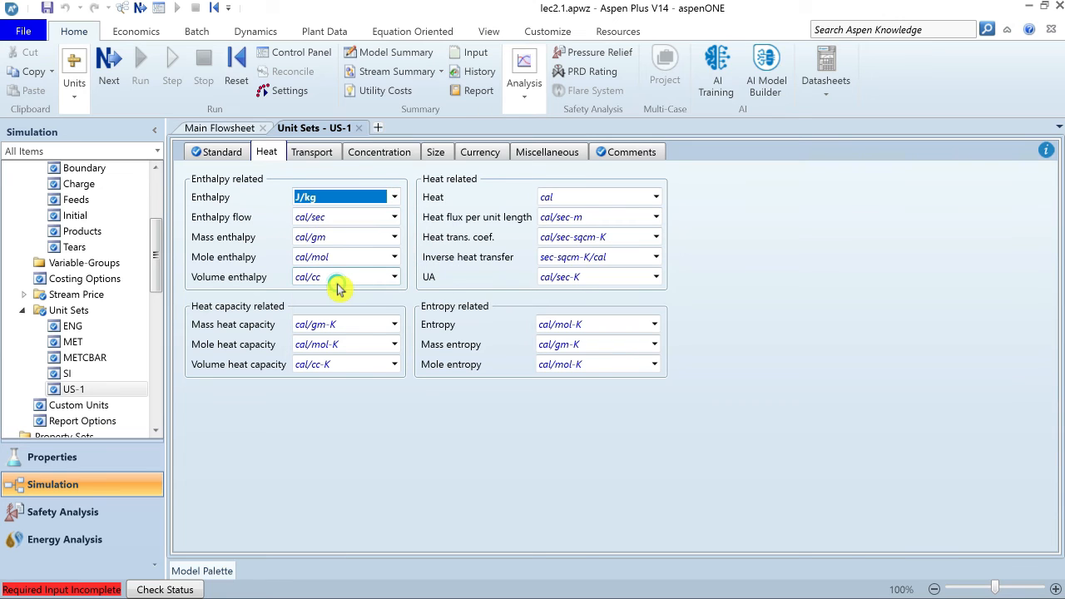
left_click(395, 218)
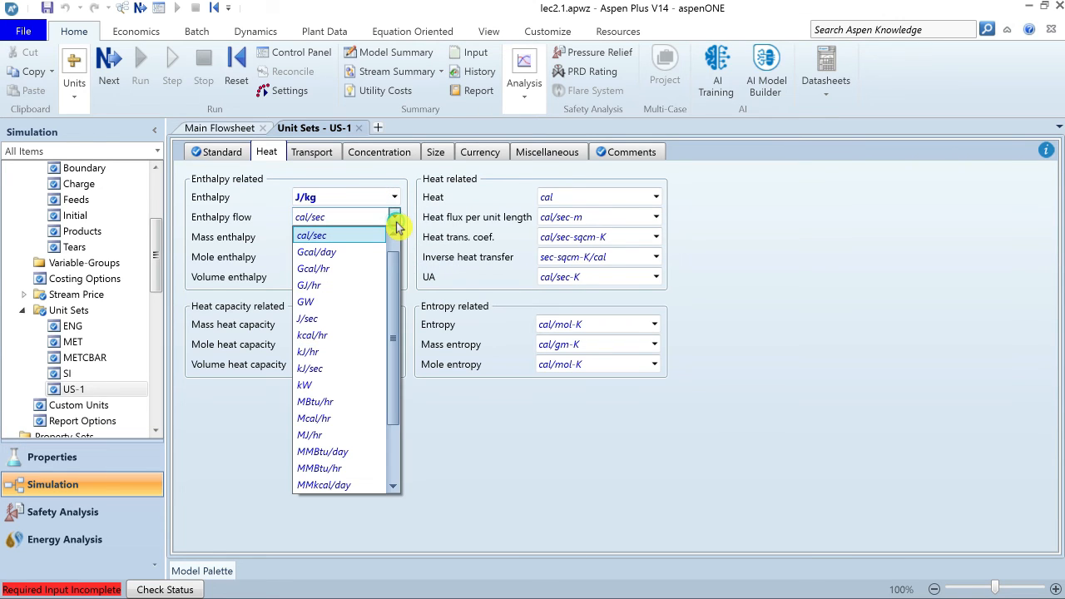
left_click(327, 368)
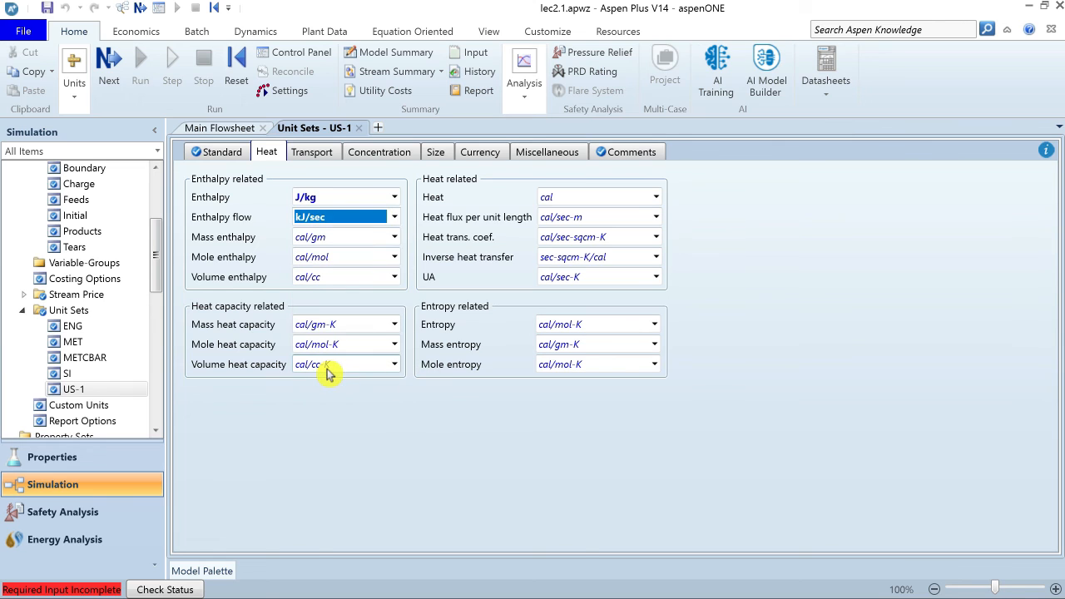
Step: Look through the transport, concentration, size, currency and miscellaneous units of unit set US-1
left_click(313, 153)
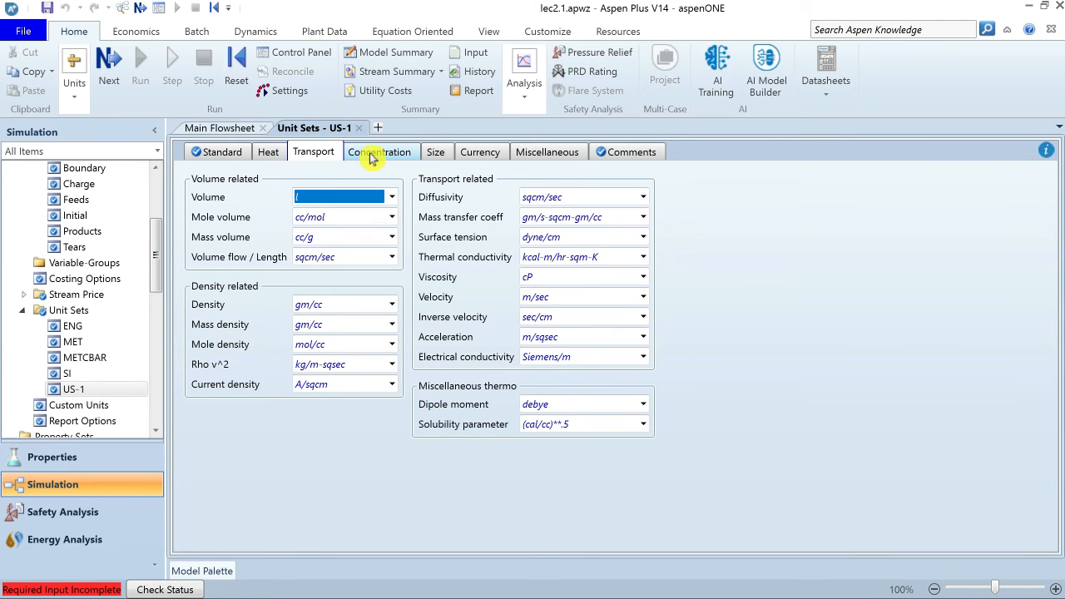
left_click(370, 156)
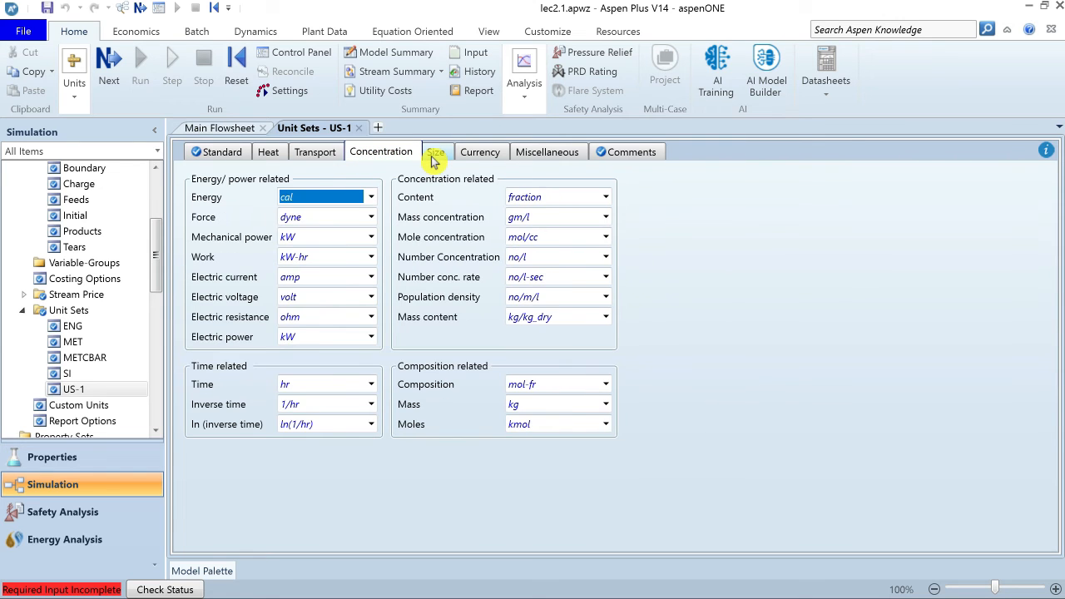
left_click(435, 156)
left_click(486, 158)
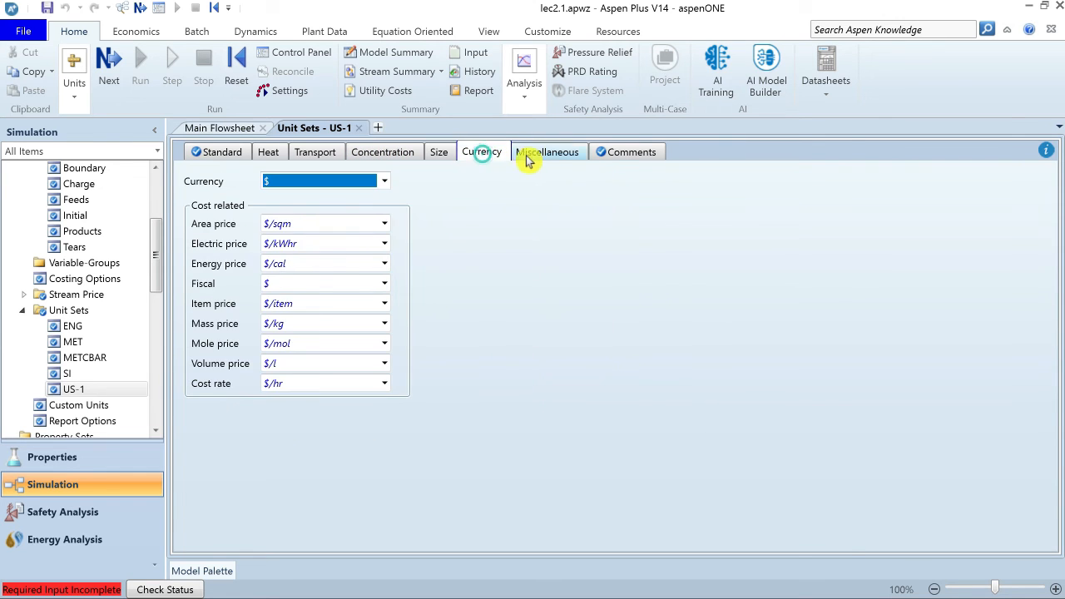
left_click(548, 158)
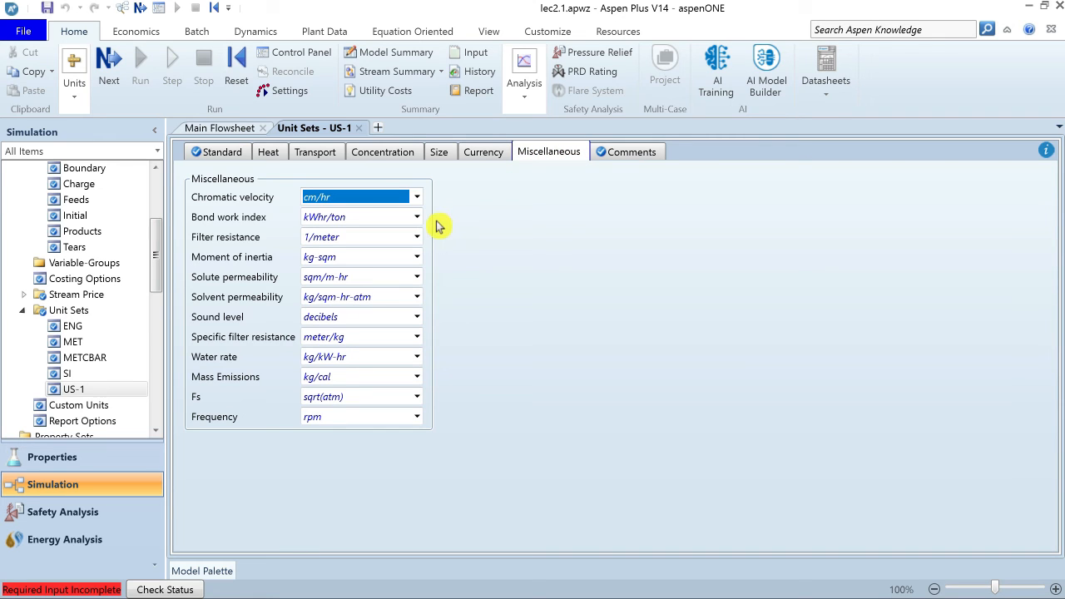
Step: Switch the simulation's active unit set from the available sets to US-1
left_click(73, 389)
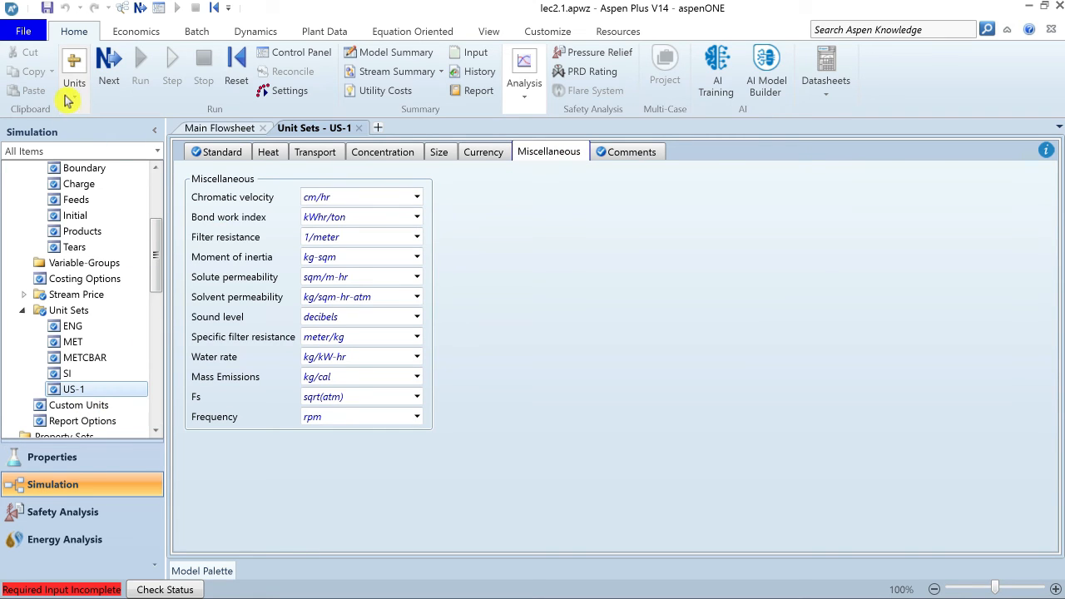
left_click(71, 100)
left_click(127, 130)
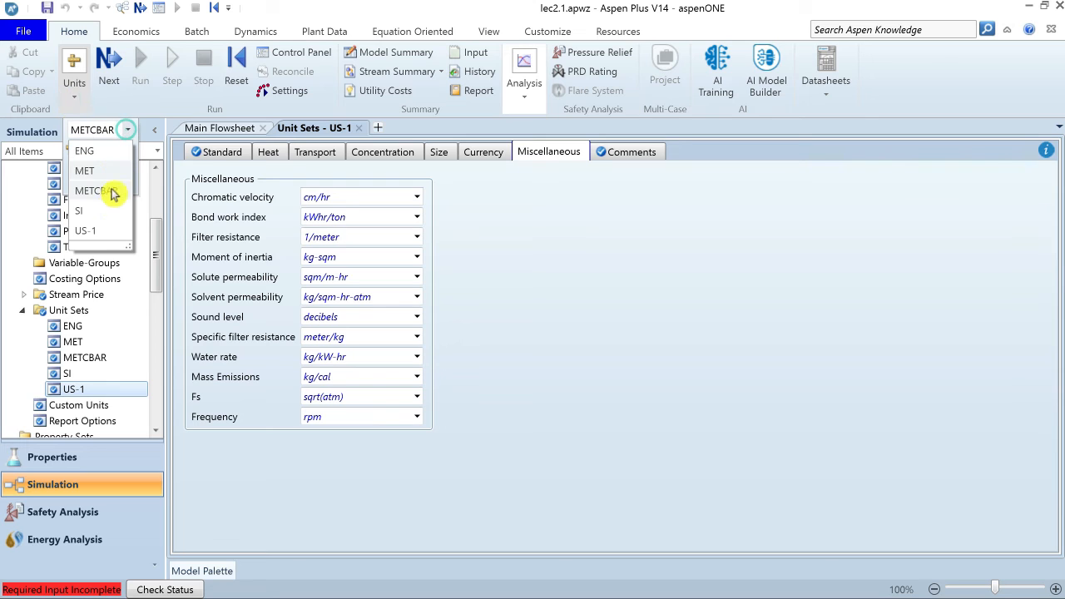
left_click(104, 192)
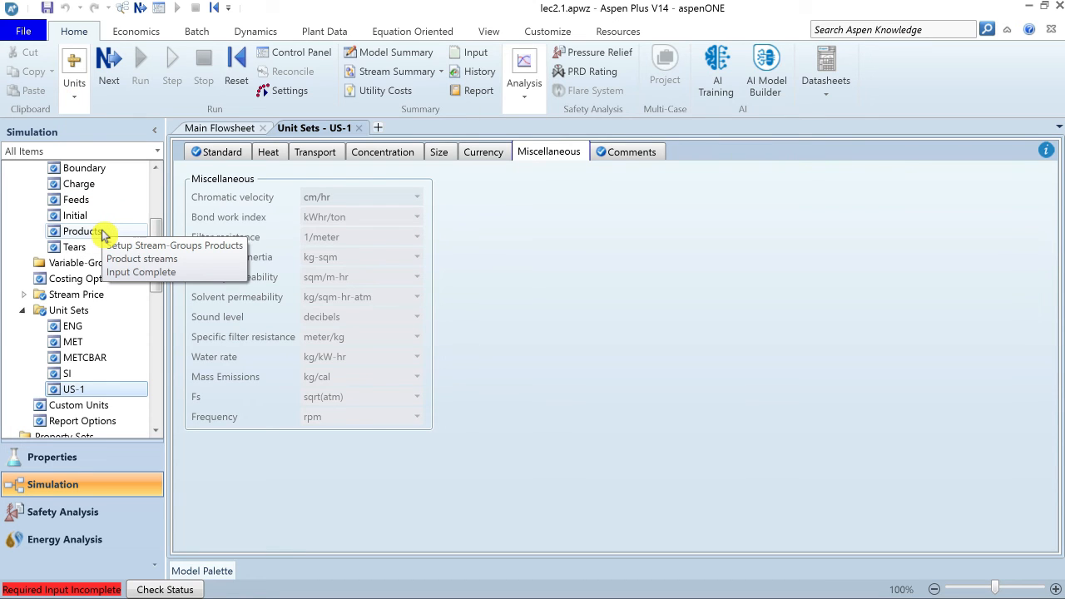
Step: Look through the simulation run, properties databank search order and file type options in the program's default options
left_click_drag(159, 284, 159, 285)
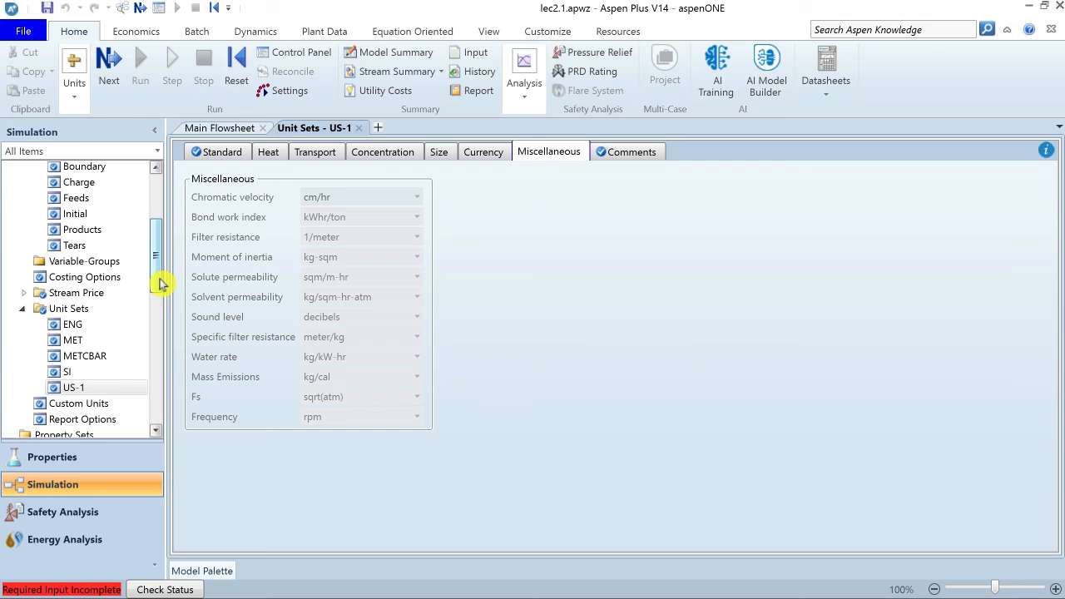
left_click(25, 35)
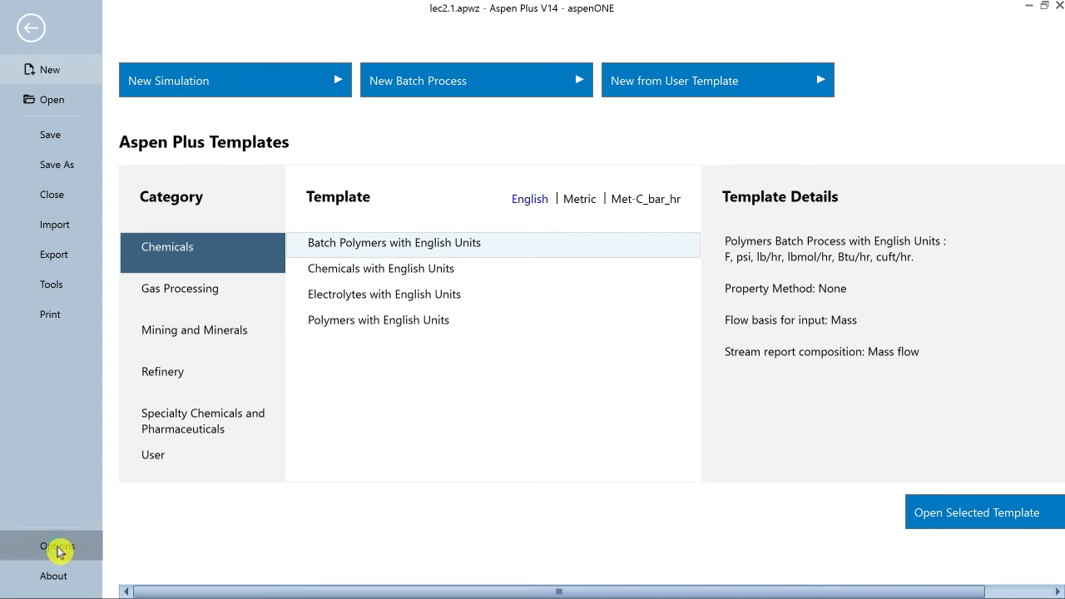
key("Escape")
left_click(543, 33)
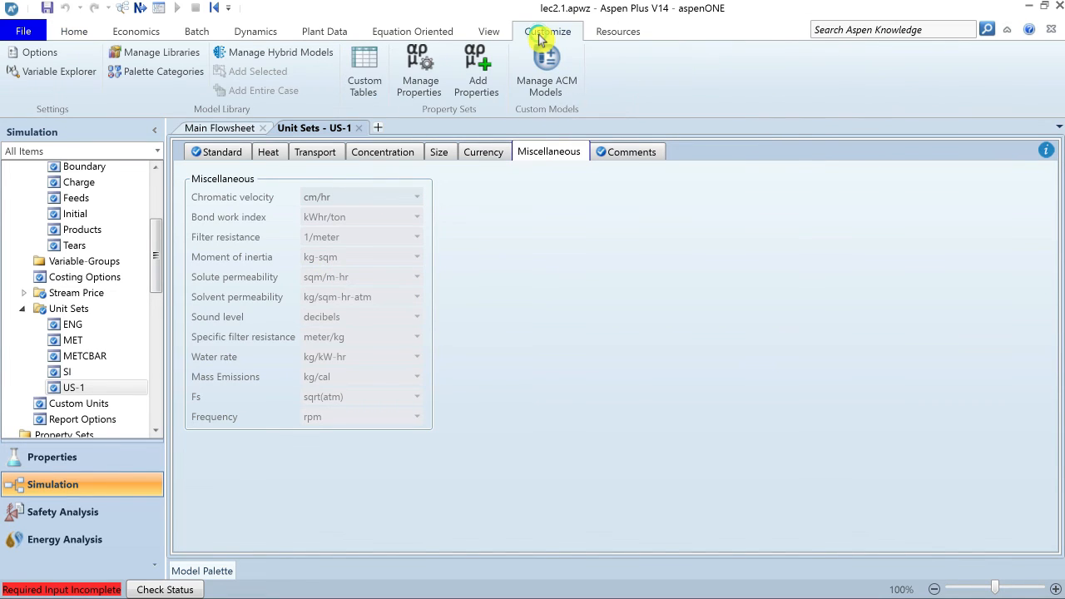
left_click(52, 56)
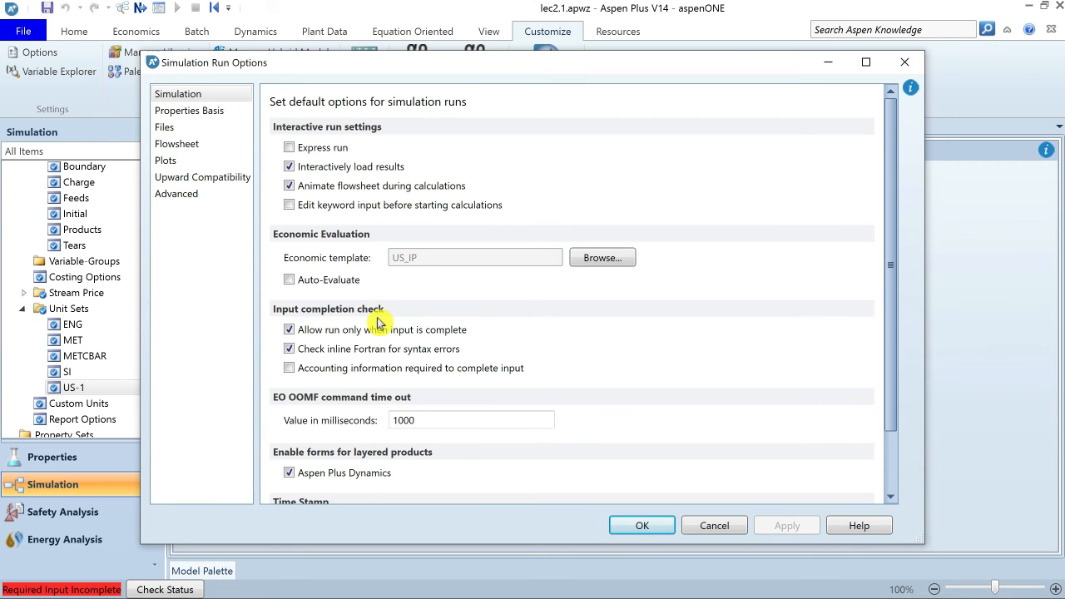
scroll(885, 318, "down", 2)
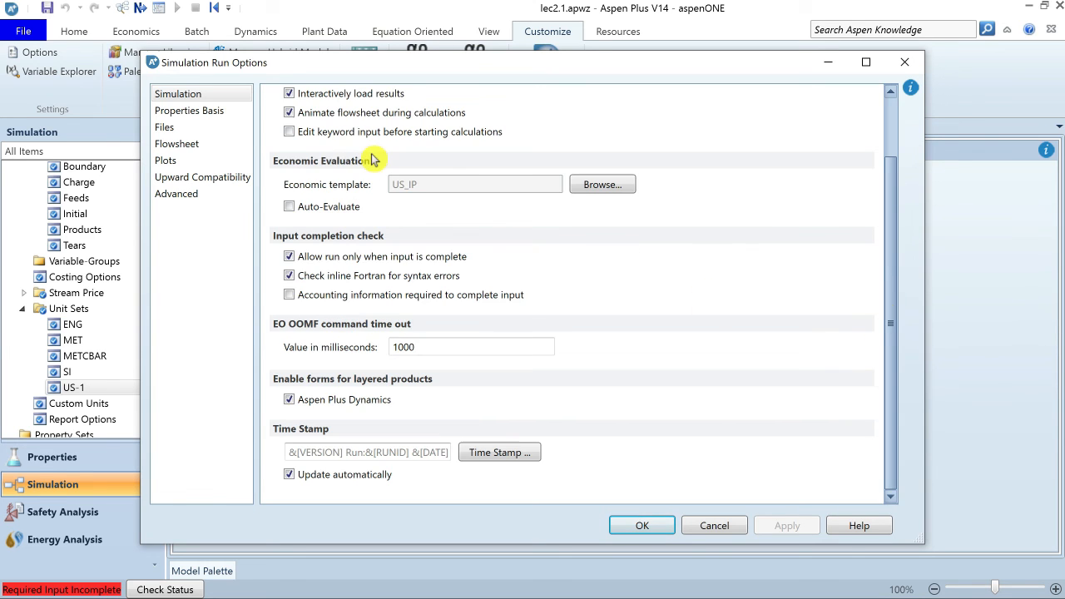
left_click(200, 115)
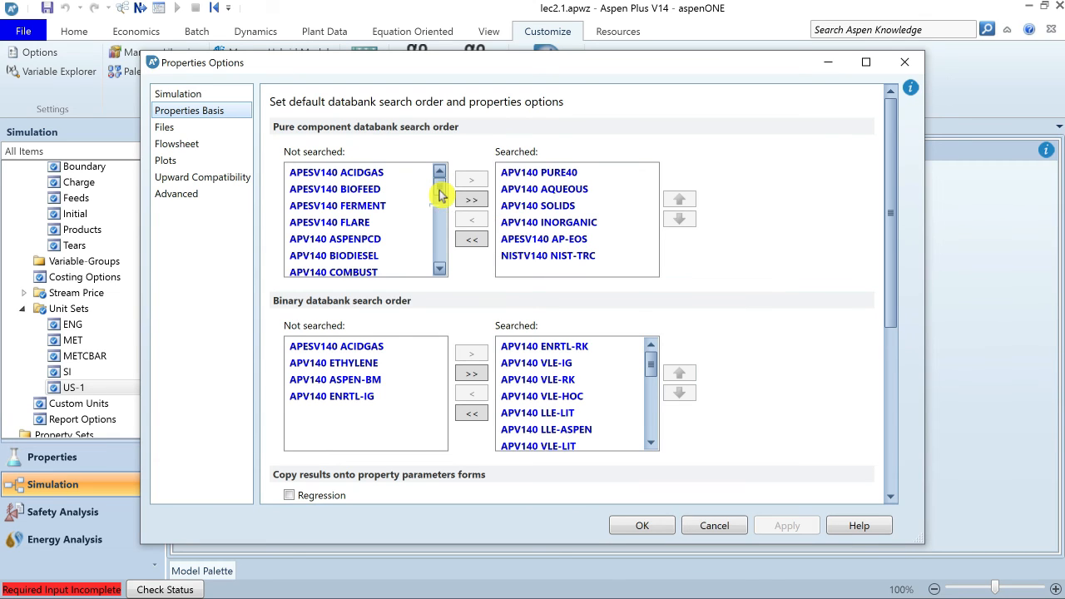
left_click_drag(440, 195, 444, 269)
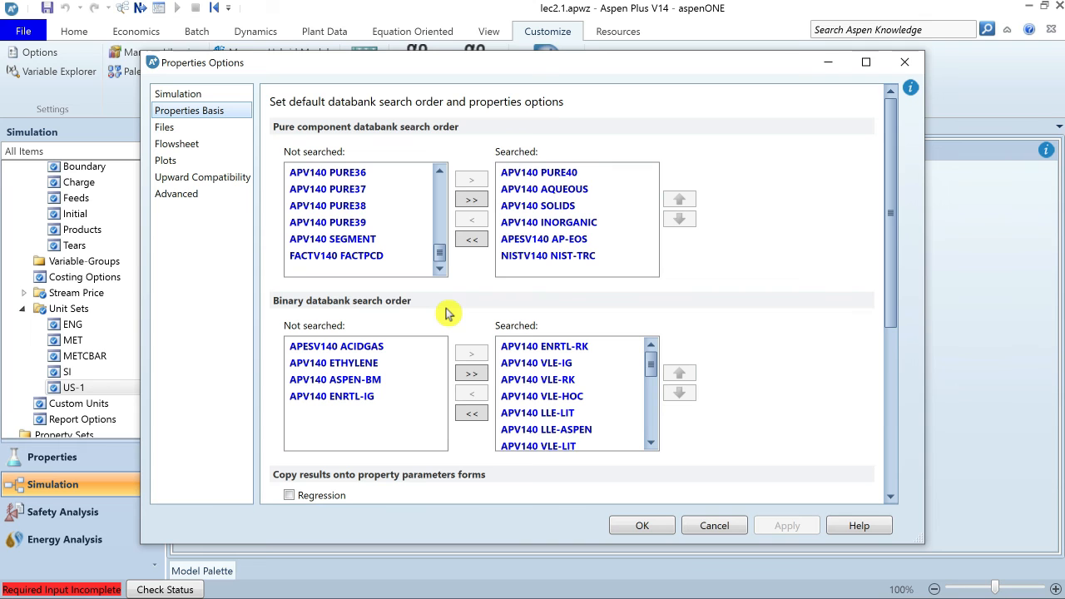
left_click_drag(893, 285, 889, 420)
left_click(166, 128)
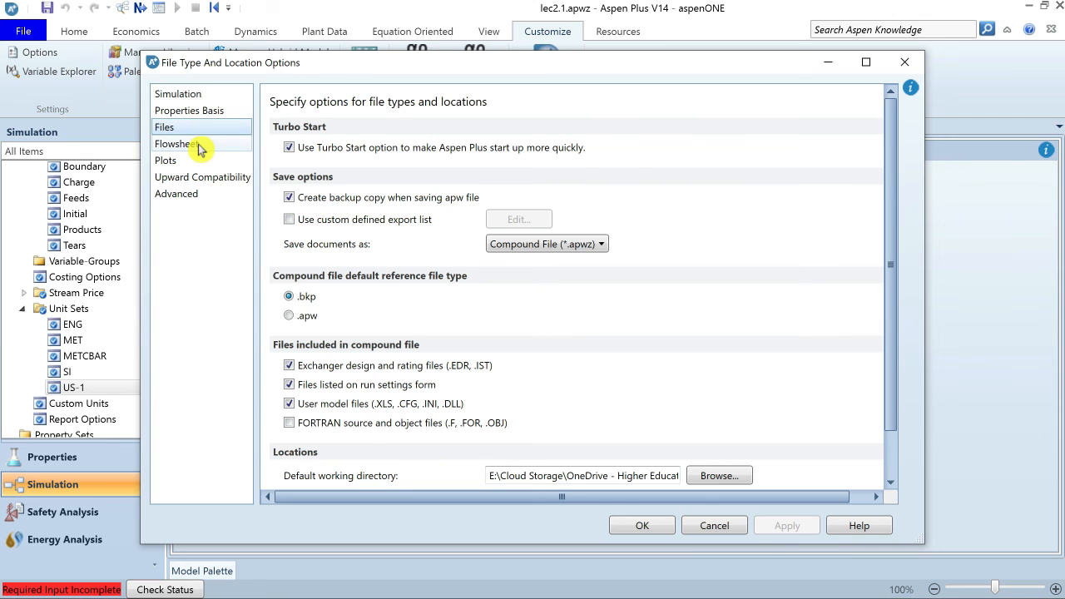
Step: Try automatic block and stream naming with prefixes B and S in the flowsheet display options
left_click(199, 147)
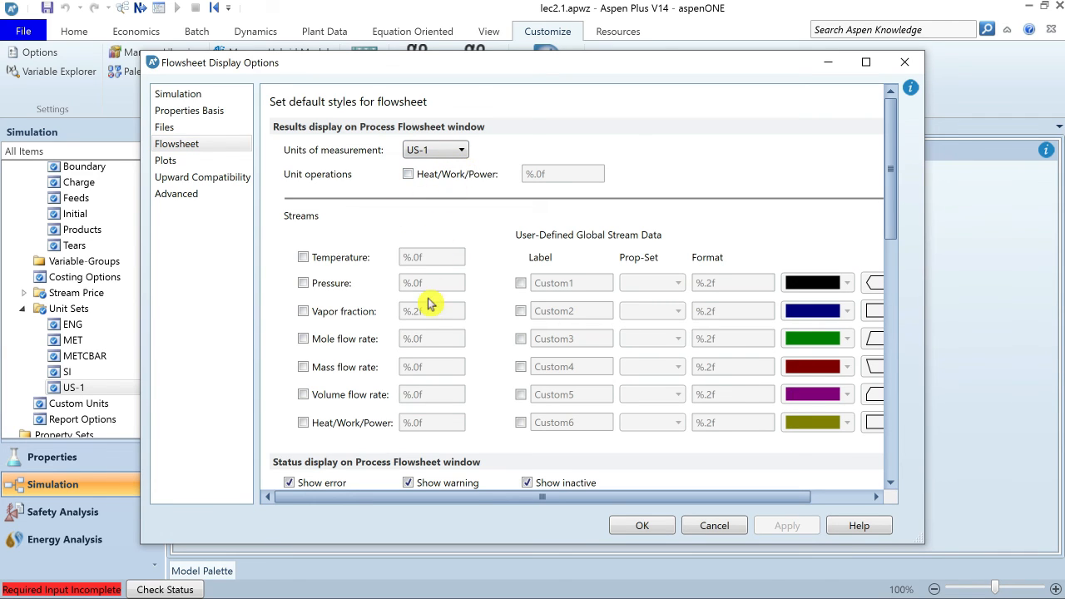
left_click_drag(891, 174, 890, 295)
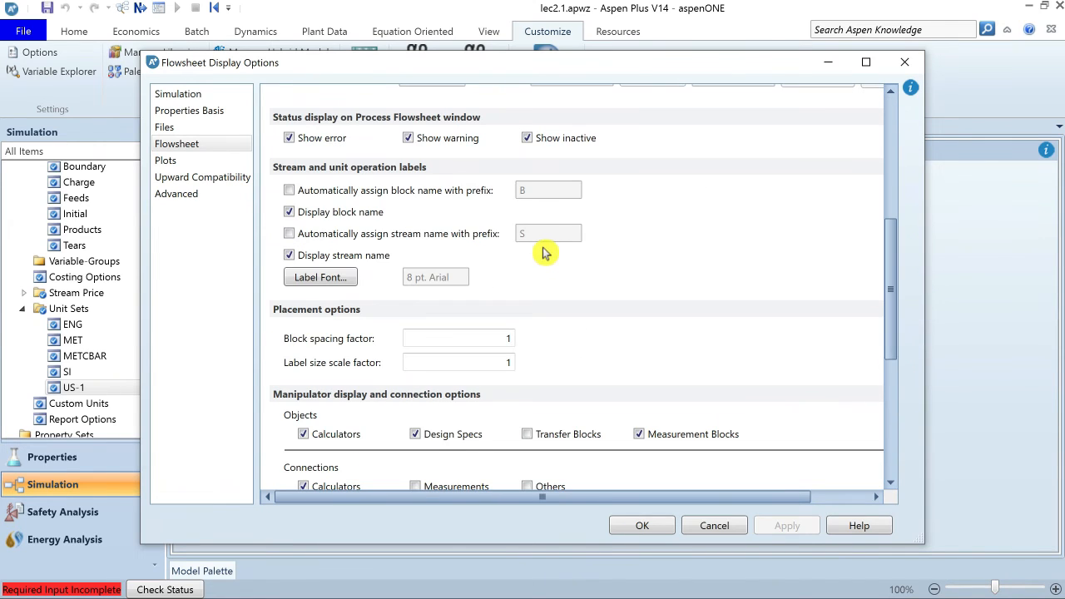
left_click(289, 193)
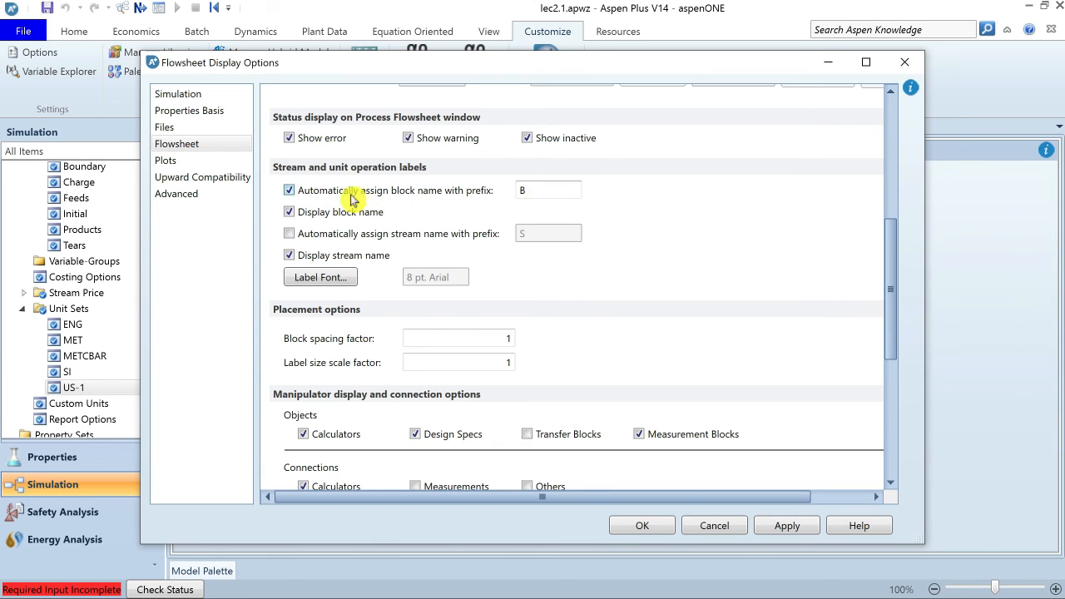
double_click(522, 191)
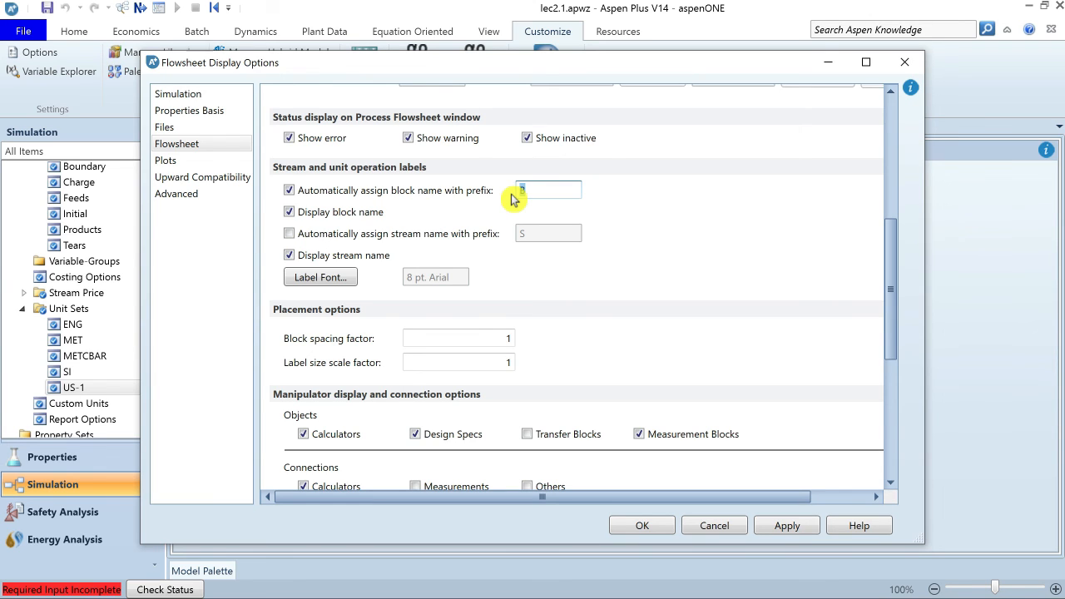
left_click(289, 235)
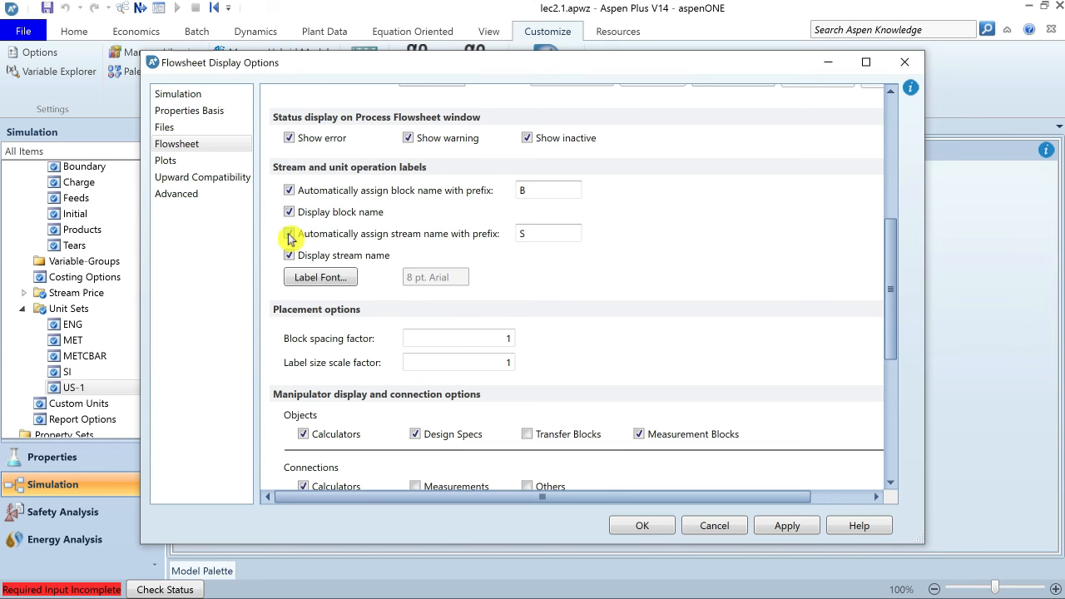
left_click(289, 236)
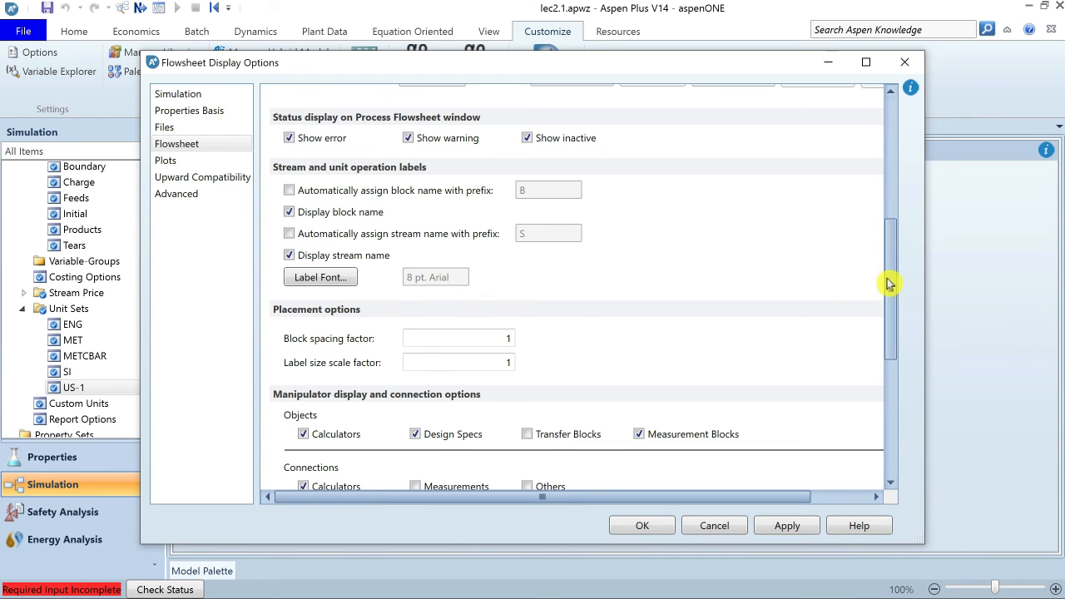
Step: Look through the remaining flowsheet, plot, upward compatibility and advanced options, and leave the options without applying changes
left_click_drag(899, 288, 902, 416)
left_click(166, 160)
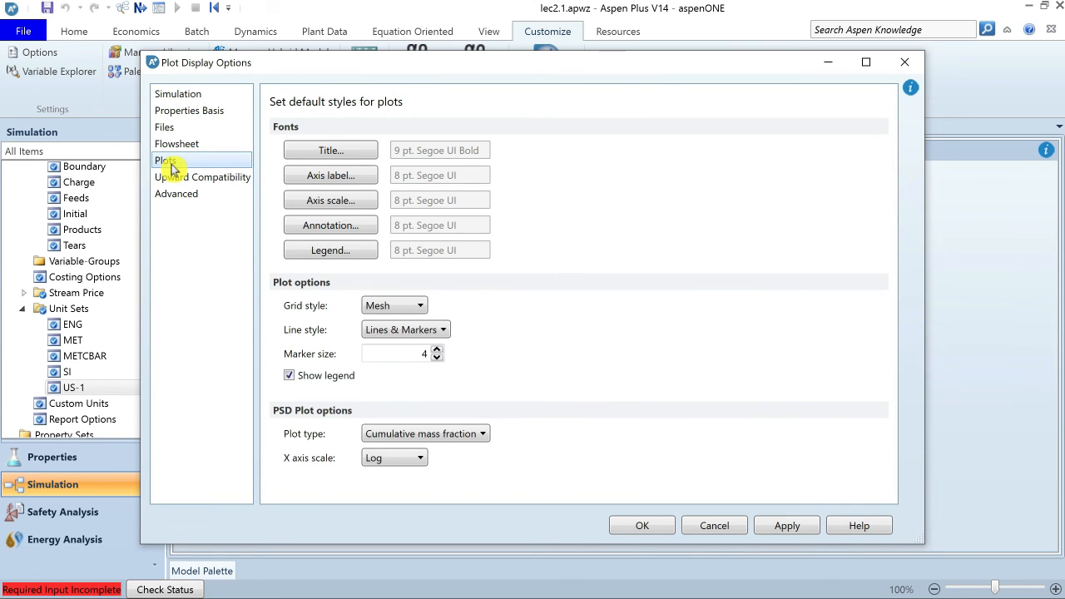
left_click(201, 180)
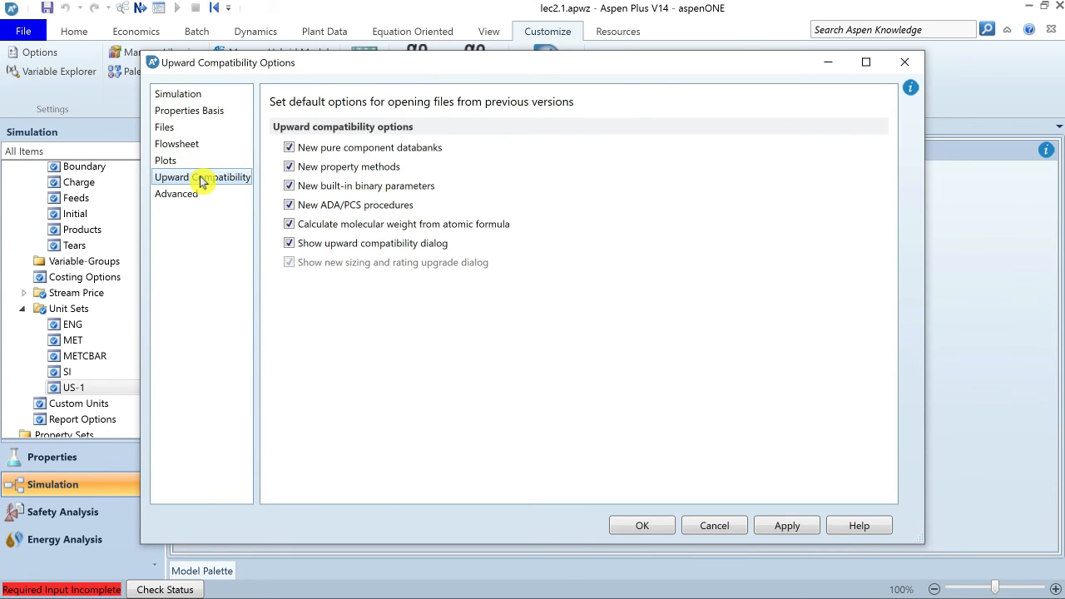
left_click(189, 196)
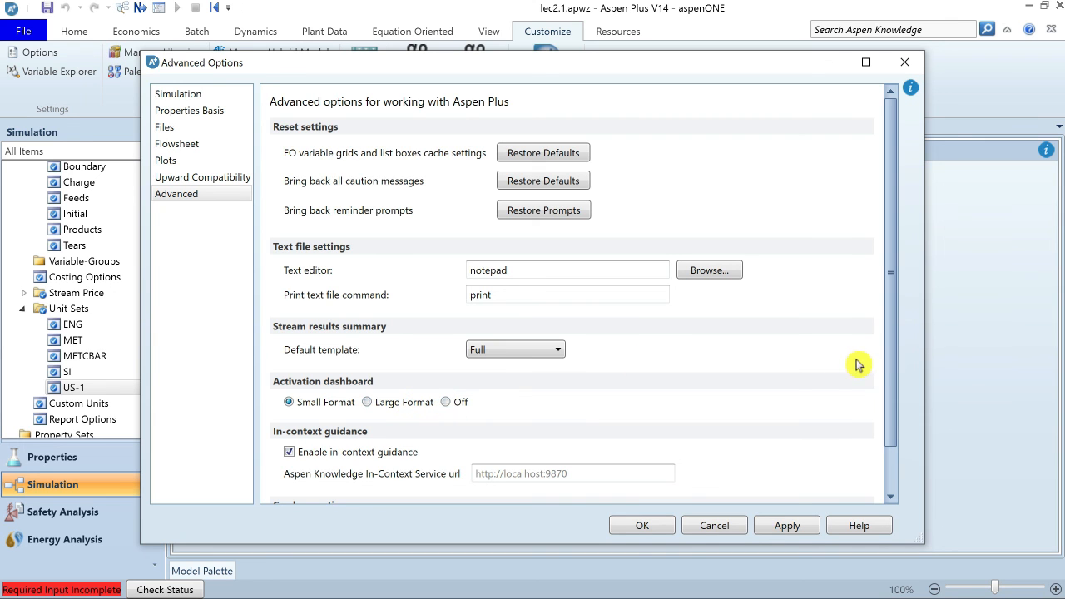
mouse_move(885, 361)
left_mouse_down()
mouse_move(889, 409)
mouse_move(880, 357)
left_mouse_up()
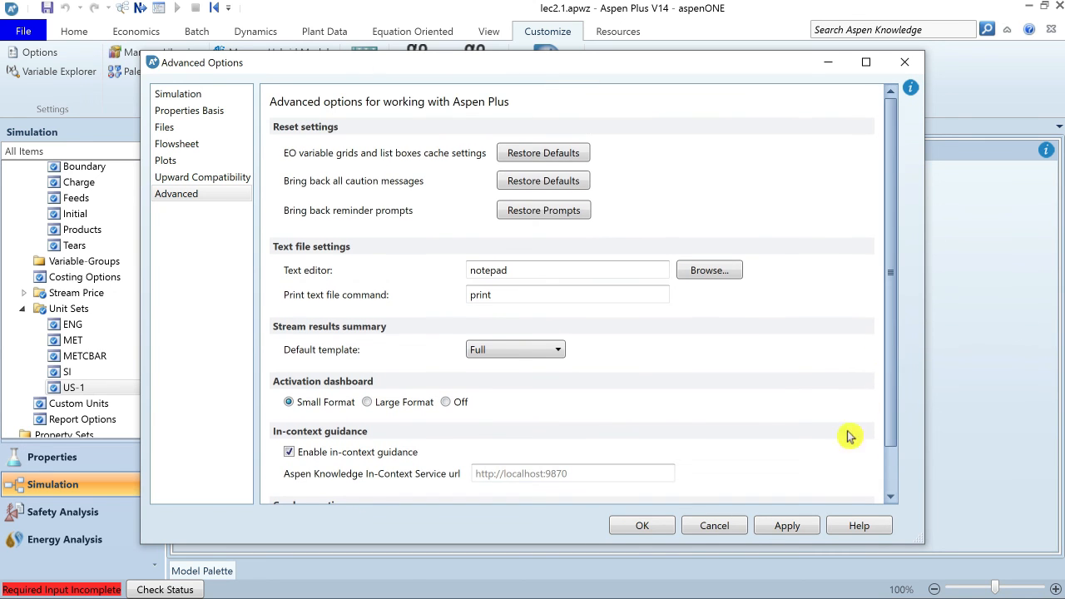
left_click(716, 528)
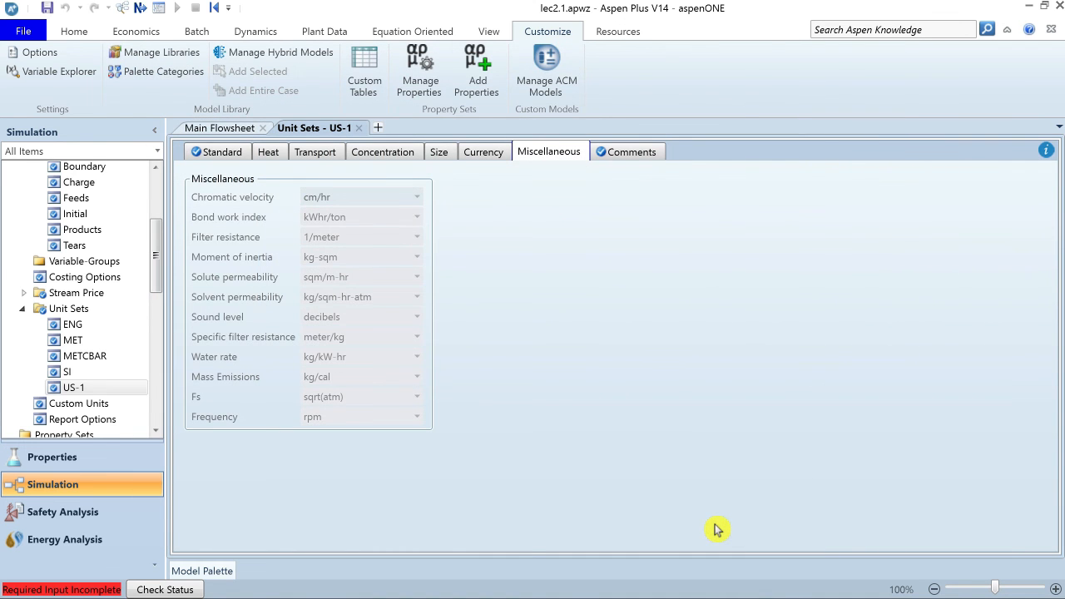
Step: Show the ruler scale and grid on the main flowsheet and set the grid size to 0.2
left_click(240, 130)
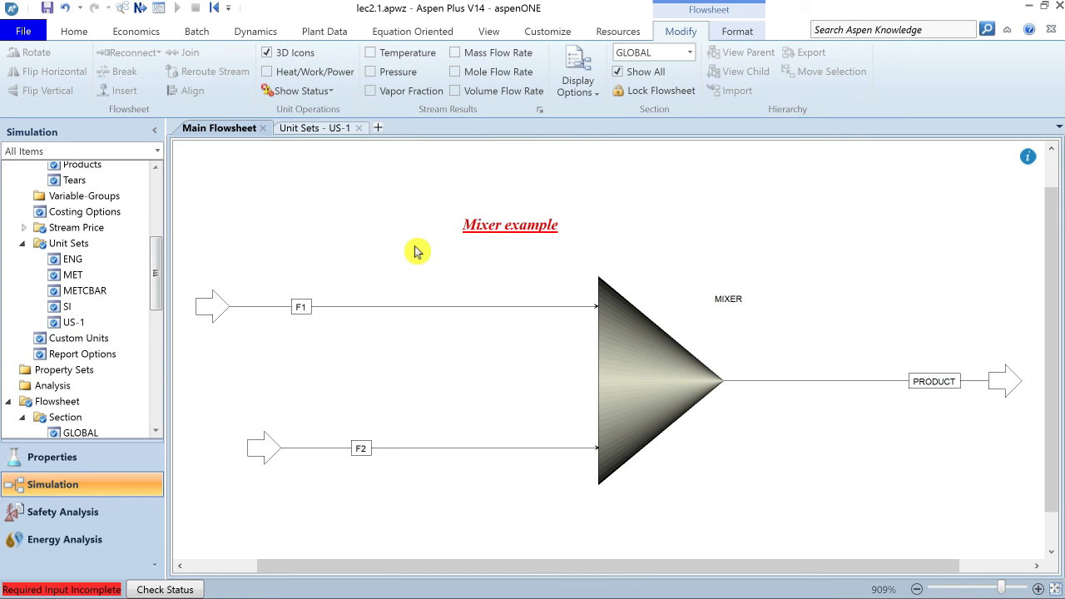
left_click(489, 33)
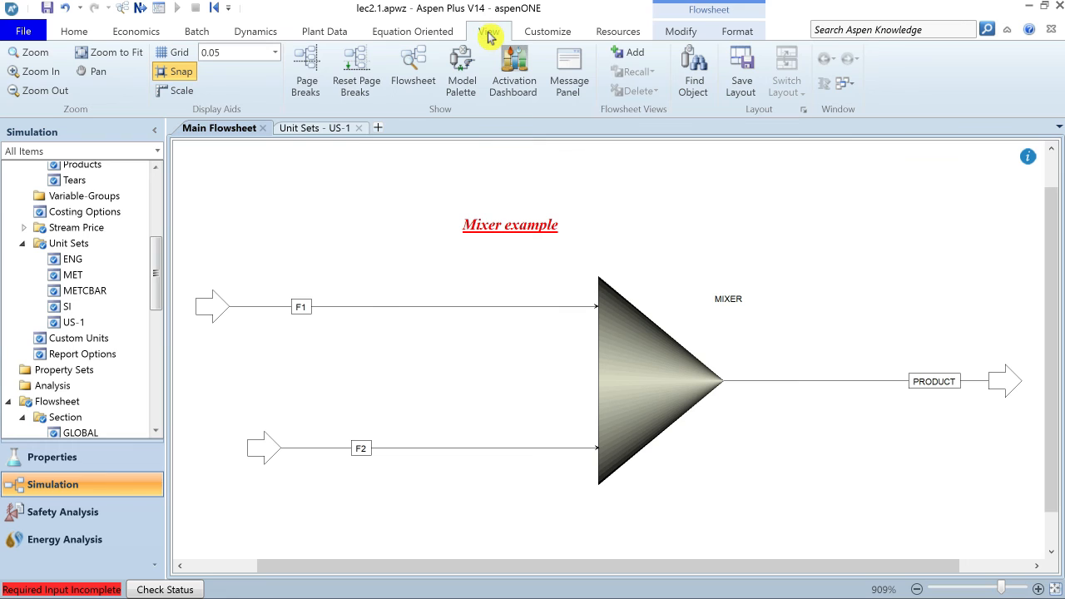
left_click(179, 91)
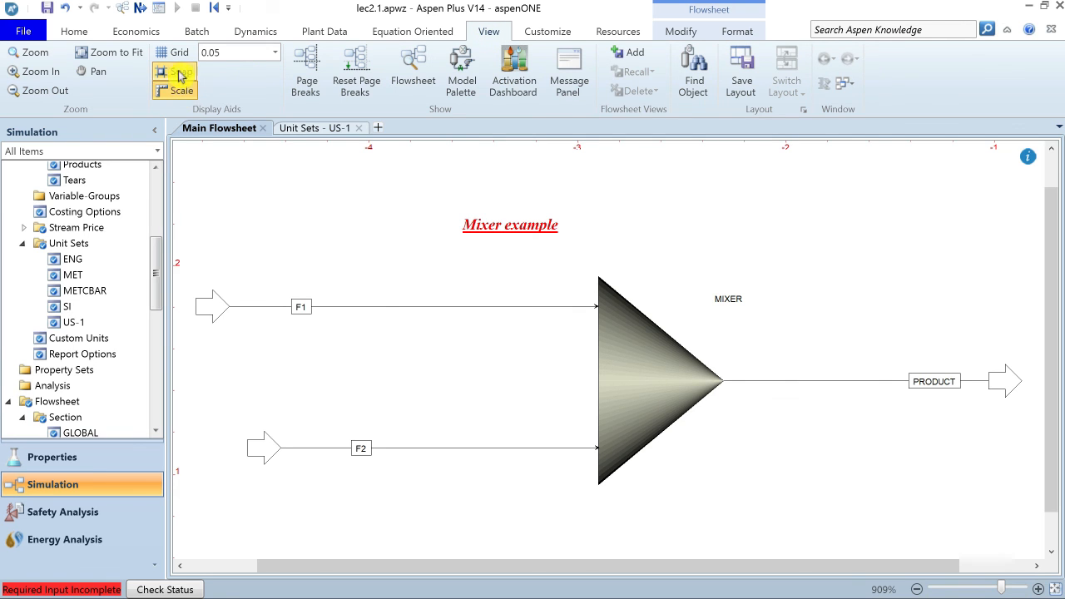
left_click(175, 53)
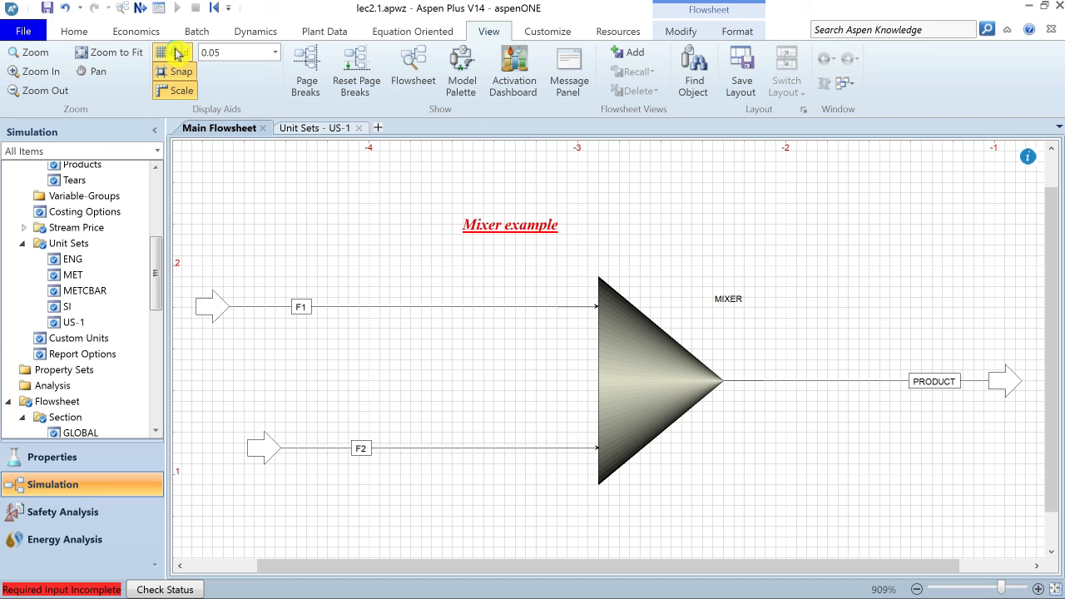
left_click(273, 53)
left_click(241, 105)
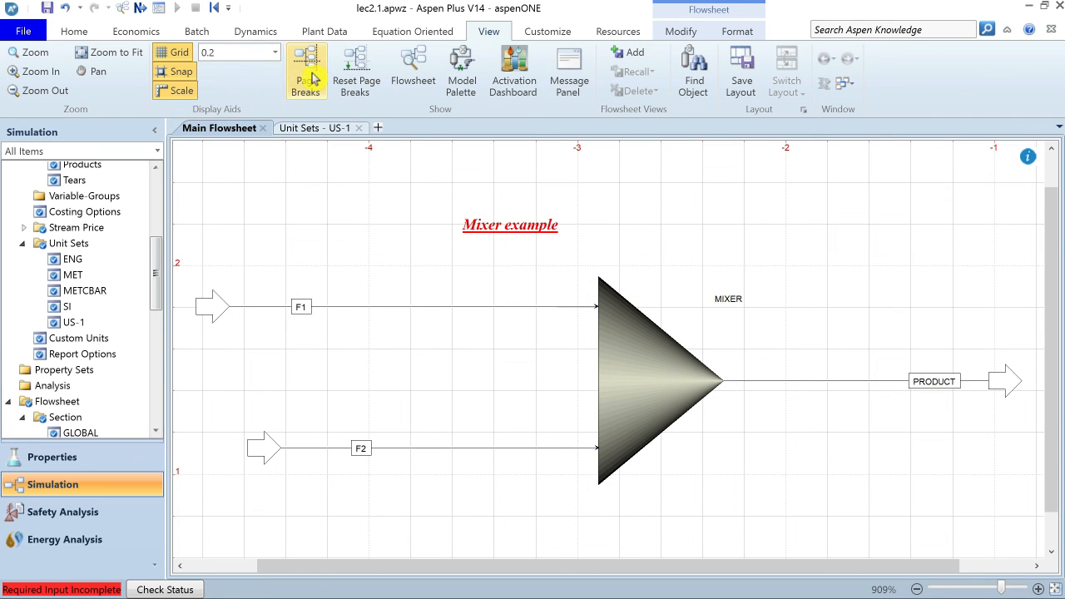
Step: Display and reset the flowsheet's page breaks, and open the print preview
left_click(363, 73)
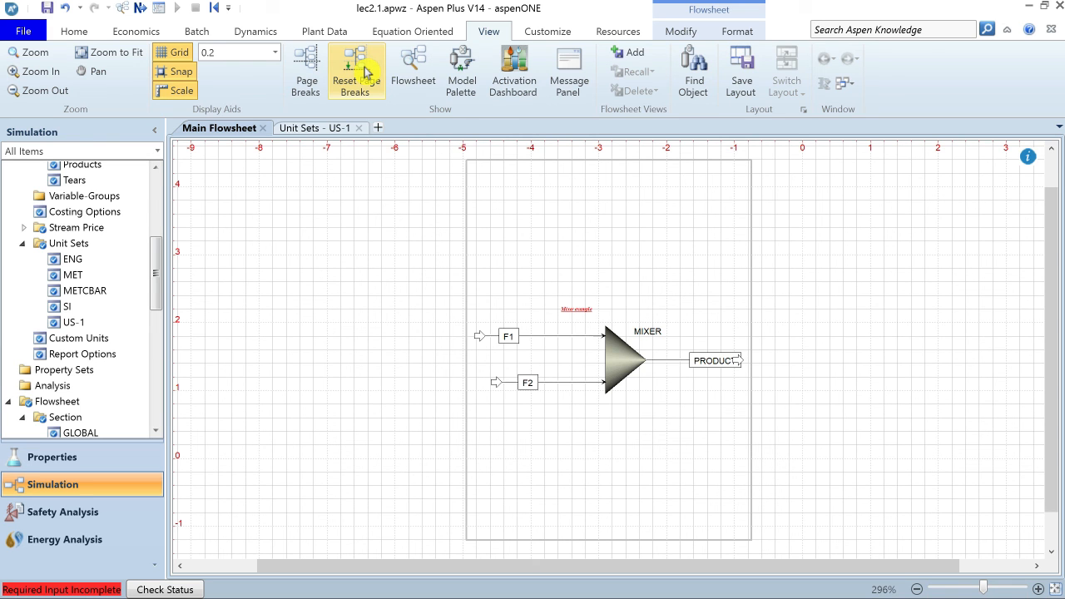
left_click(30, 36)
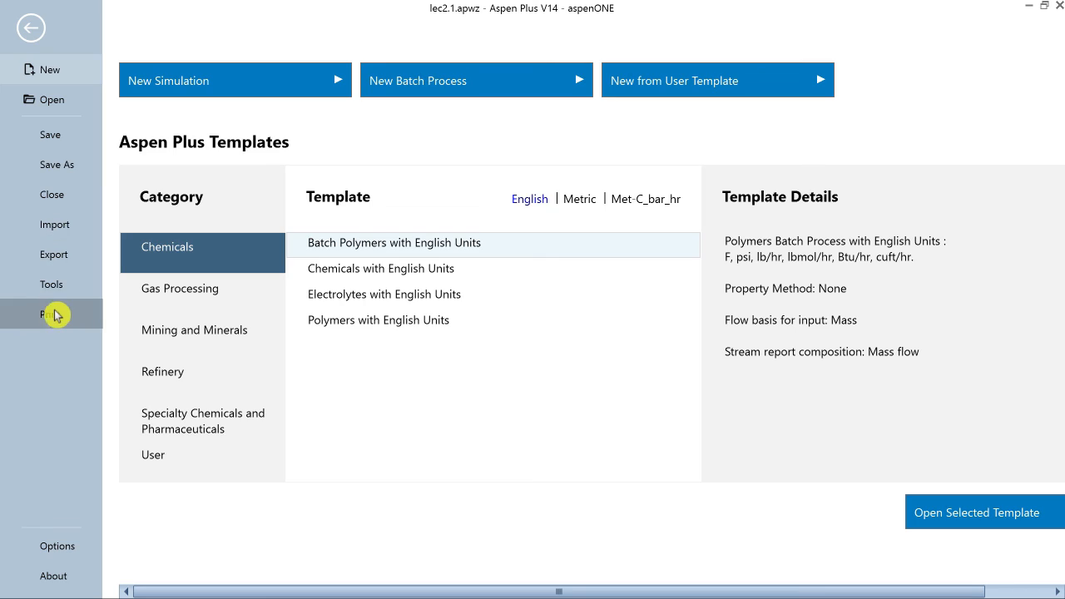
left_click(55, 314)
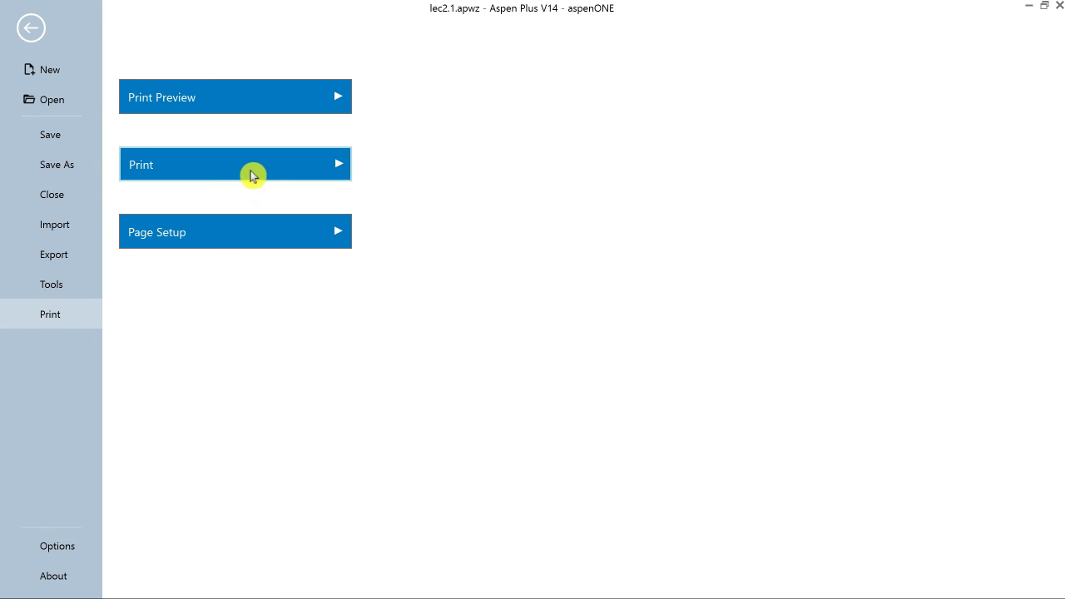
left_click(249, 109)
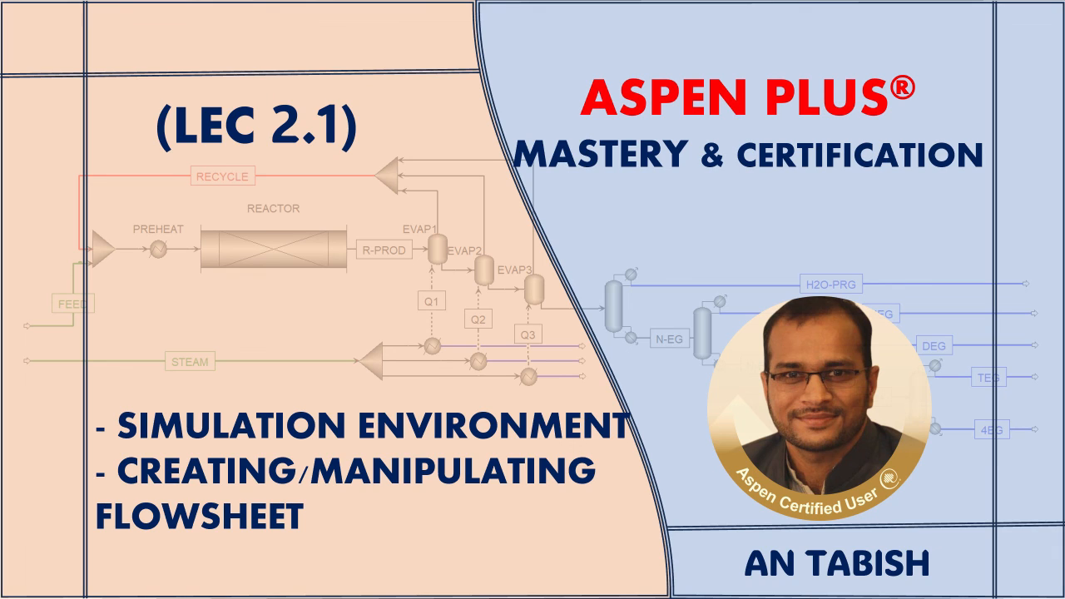
key("Right")
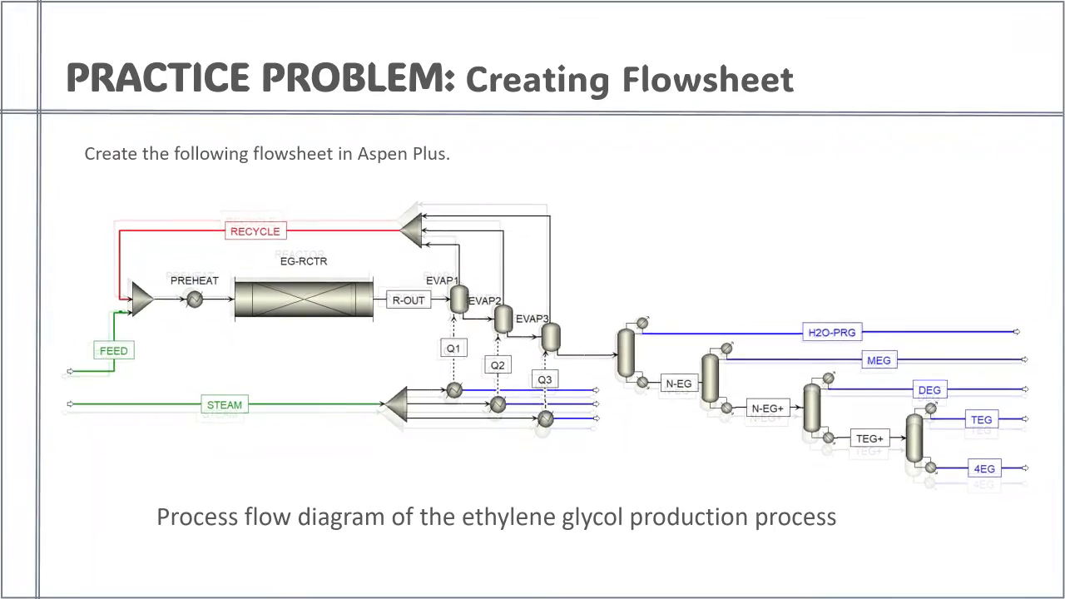